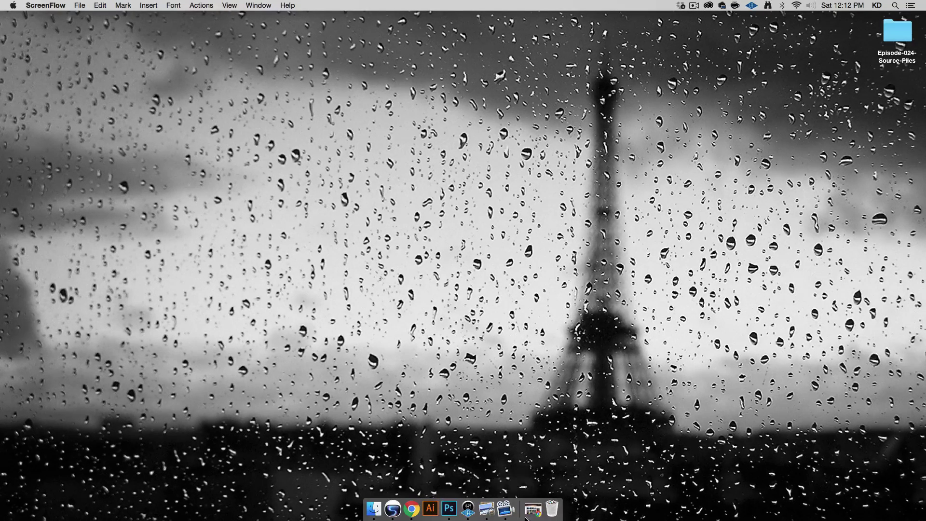
Open the "How to Create Light Rays in Photoshop" lesson on kelvindesigns.com in Chrome and look over its source files download option
left_click(533, 509)
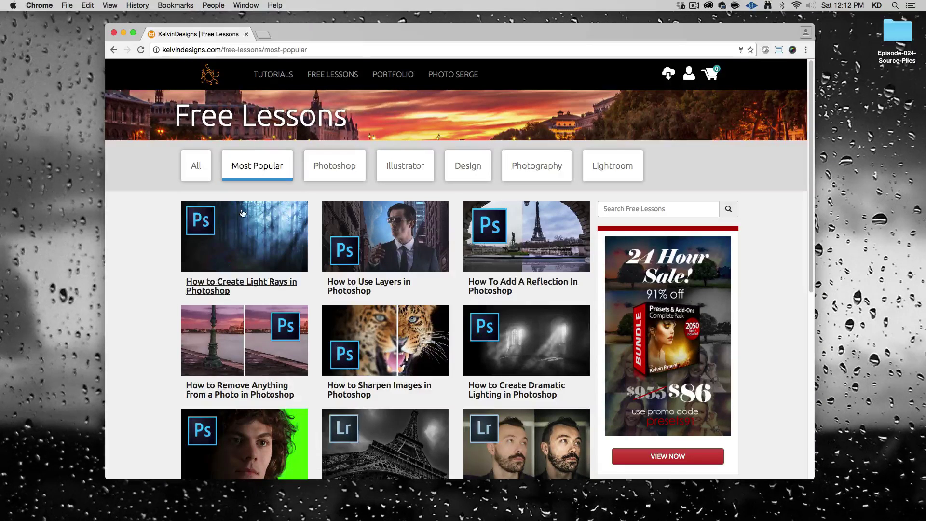
left_click(235, 285)
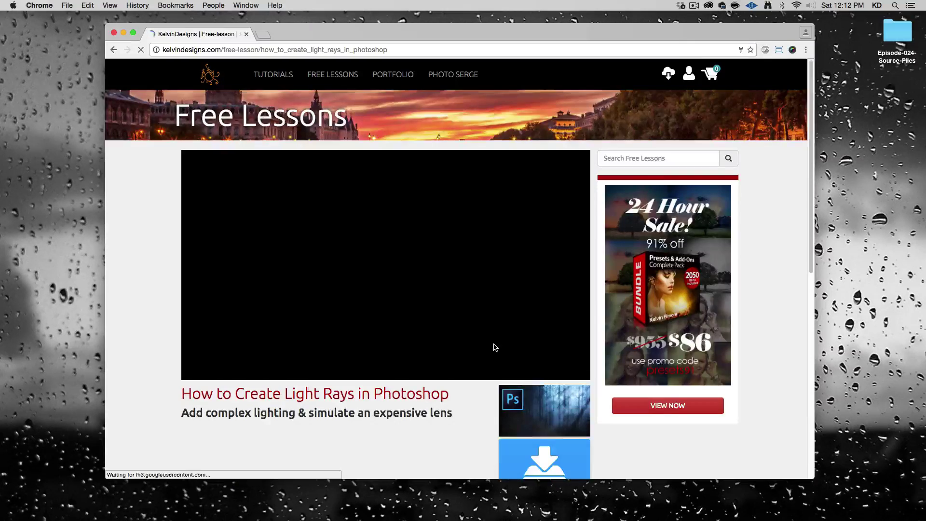
scroll(494, 347, "down", 6)
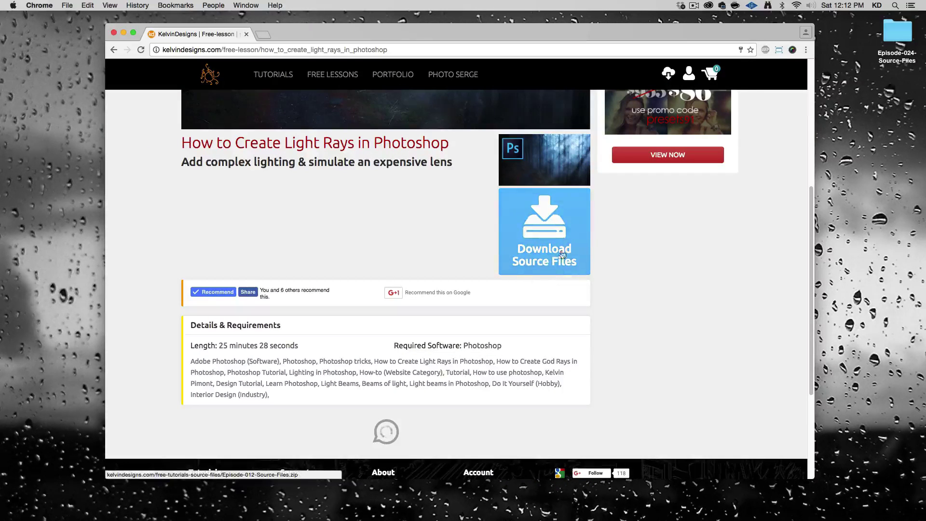
left_click(584, 250)
scroll(584, 250, "up", 4)
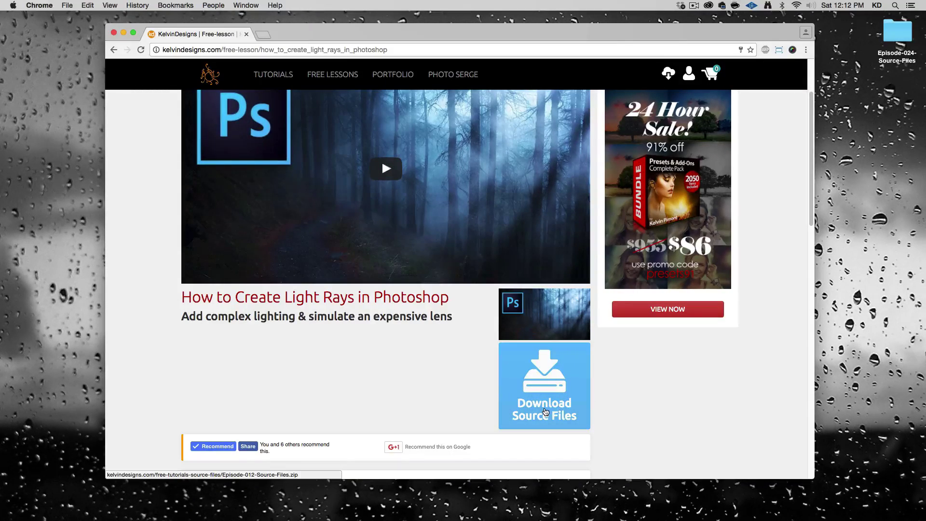
scroll(545, 412, "up", 3)
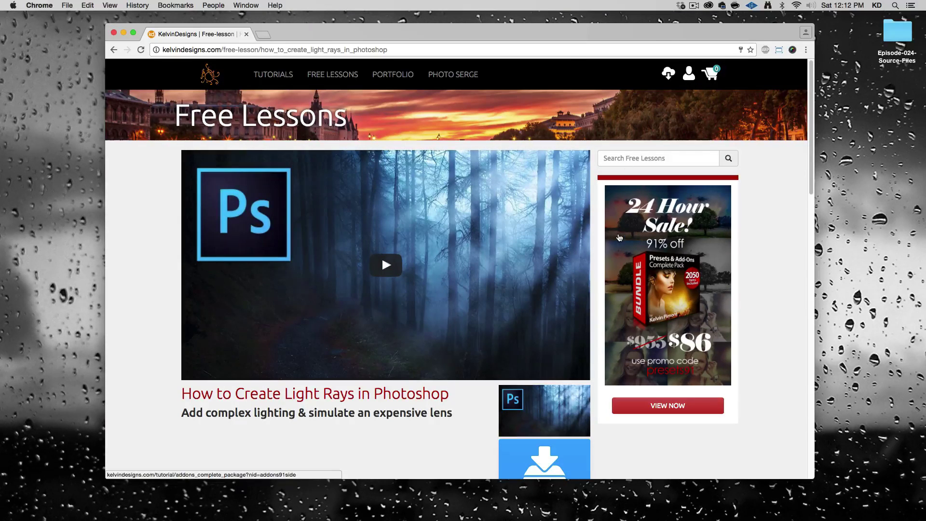
left_click(124, 32)
Open Flower Girl.jpg from the Episode-024-Source-Files desktop folder in Photoshop and close the folder window
left_click(653, 96)
double_click(894, 38)
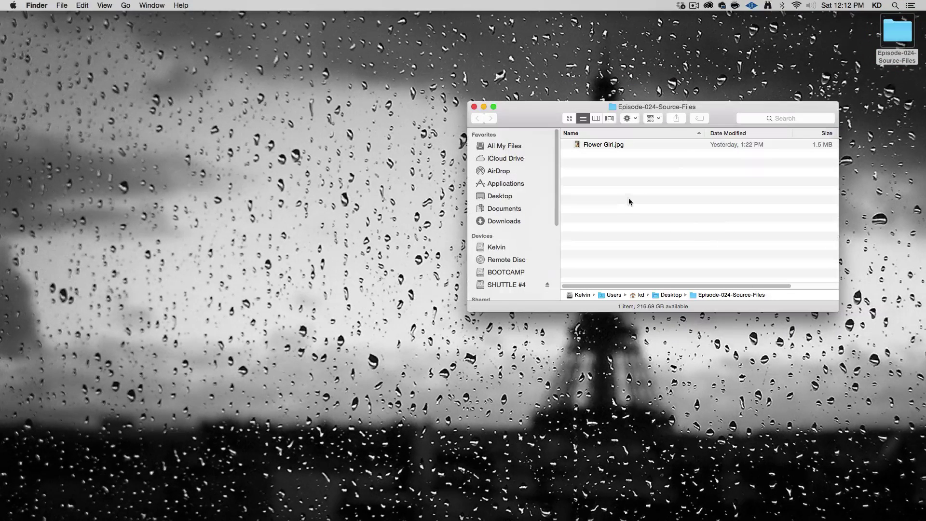
left_click(630, 198)
left_click(630, 145)
left_click_drag(603, 149, 451, 513)
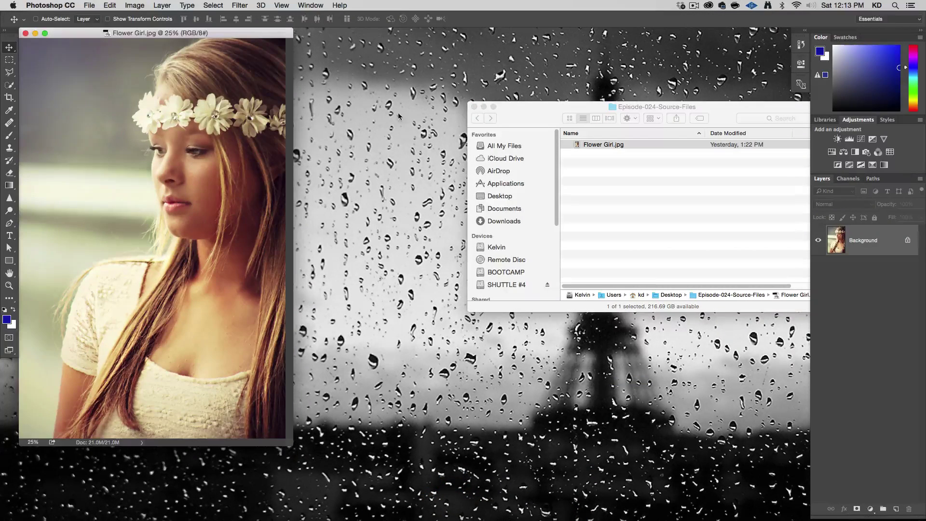
left_click(475, 107)
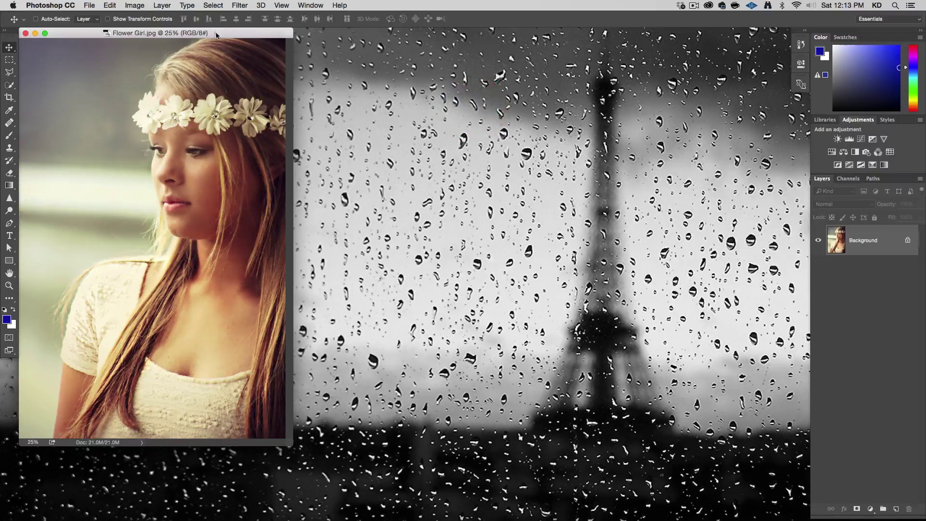
Enable the application frame and reset the Essentials workspace, with the Adjustments shown
left_click(309, 5)
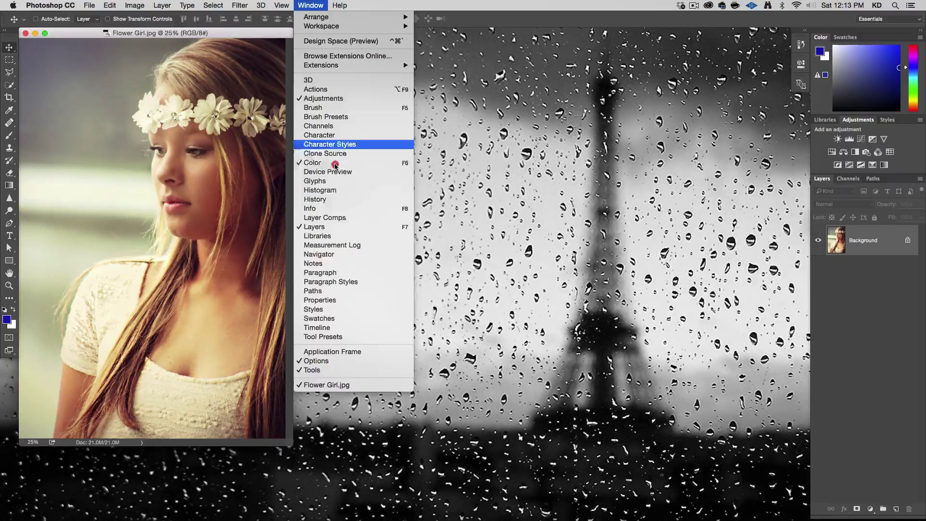
left_click(360, 351)
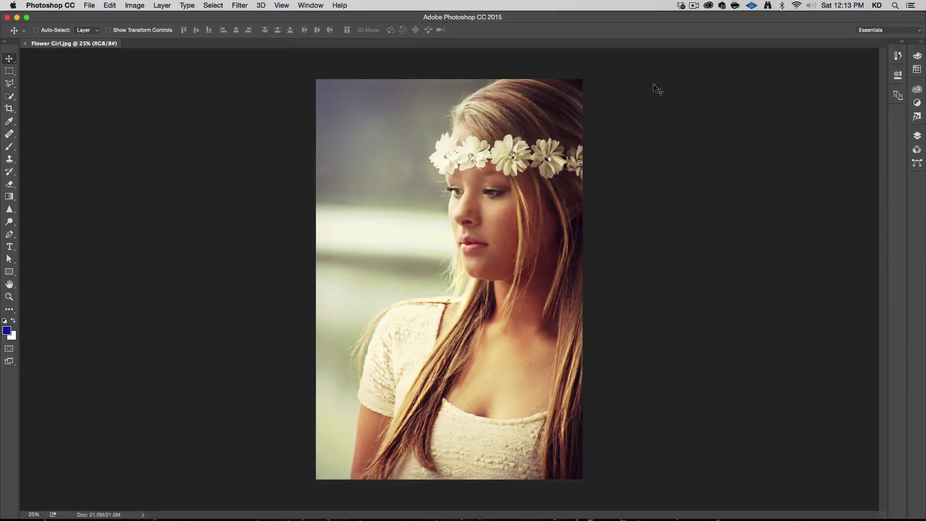
left_click(896, 31)
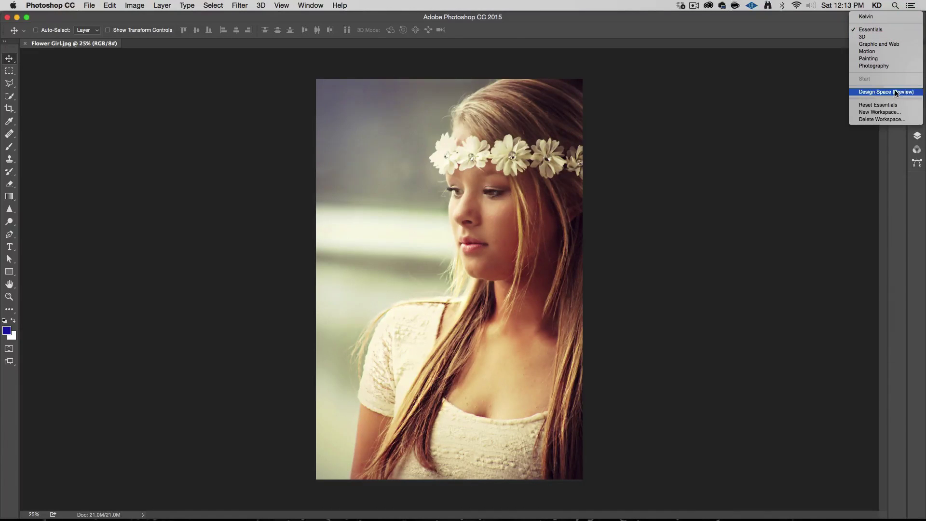
left_click(901, 106)
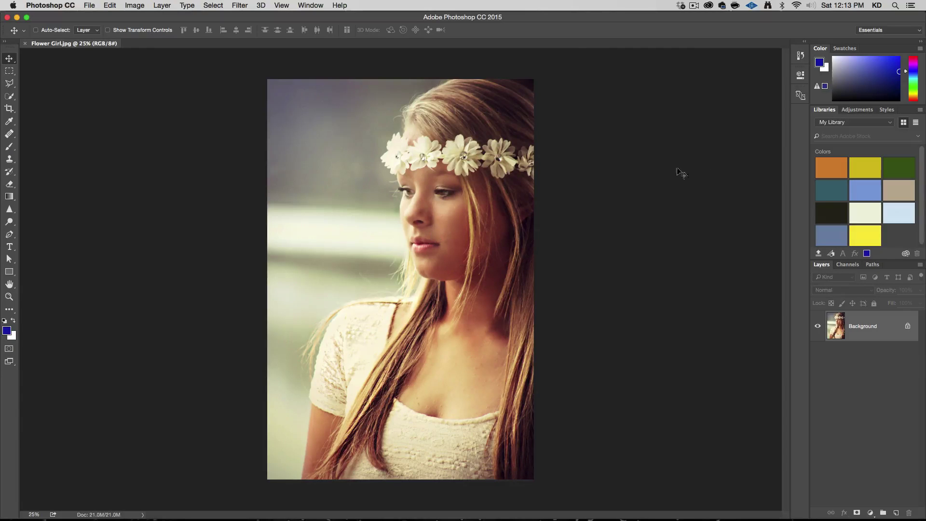
left_click(858, 110)
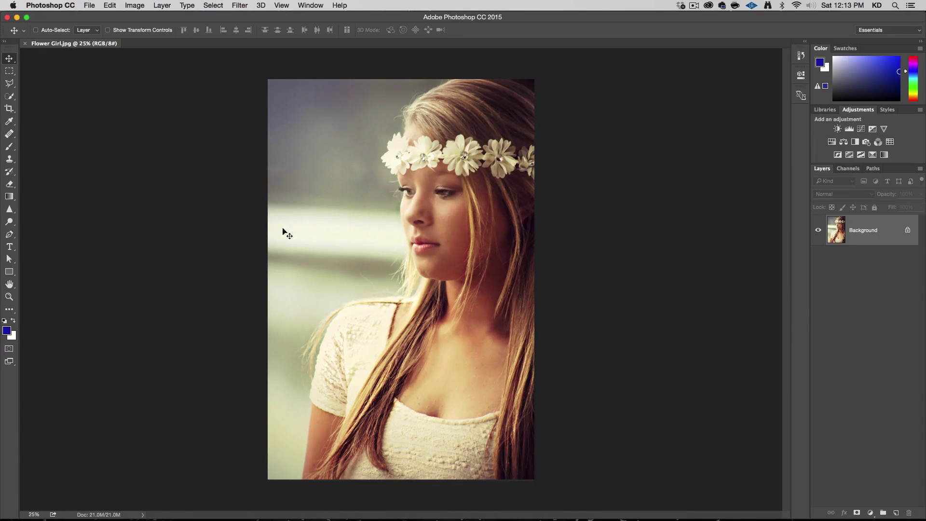
Switch to Chrome, look up the "How to cut out hair in Photoshop" free lesson, and return to Photoshop
left_click(535, 513)
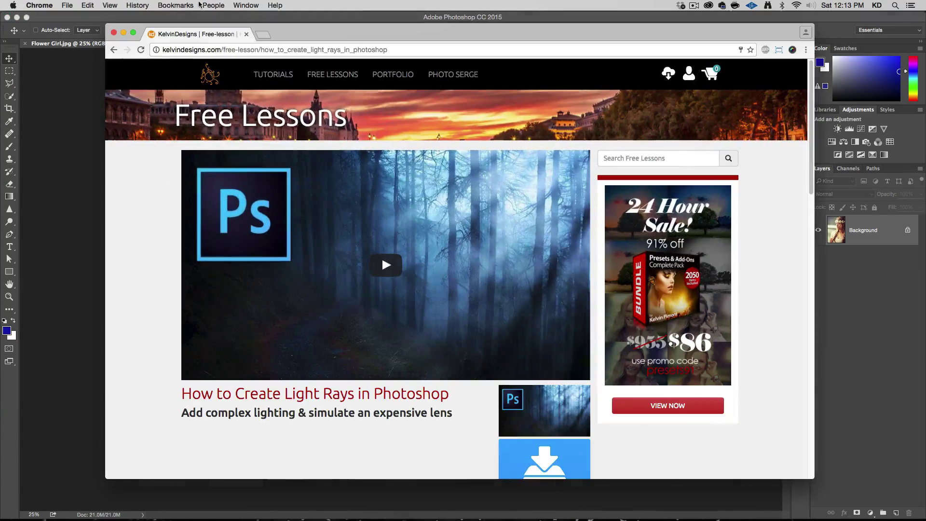
left_click(346, 85)
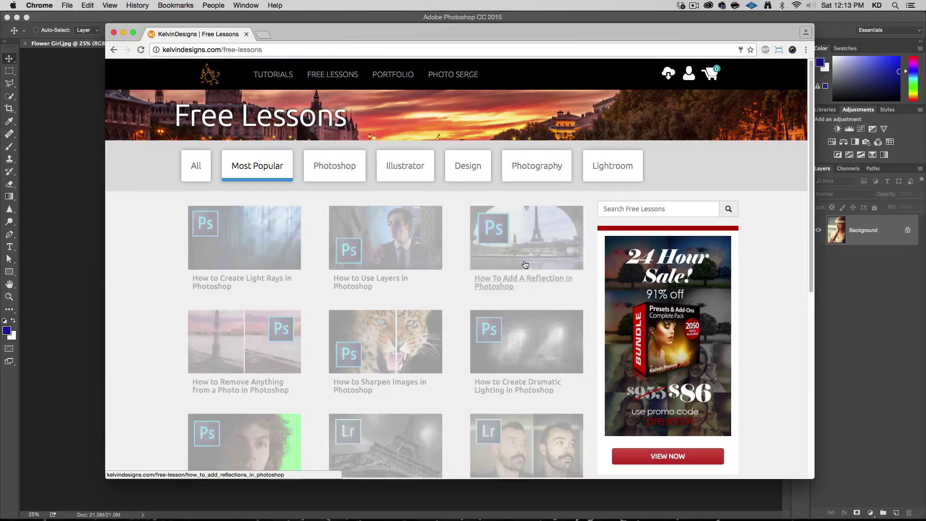
scroll(524, 262, "down", 3)
left_click(253, 364)
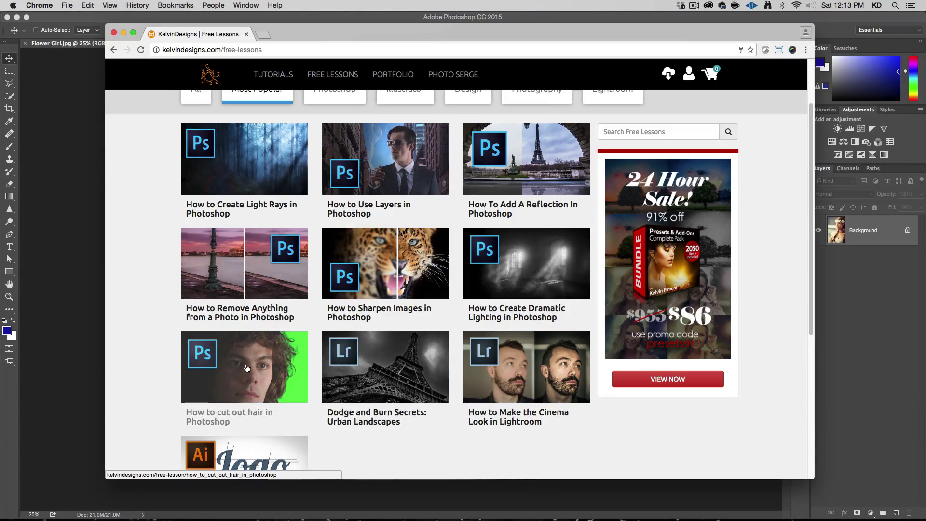
left_click(125, 34)
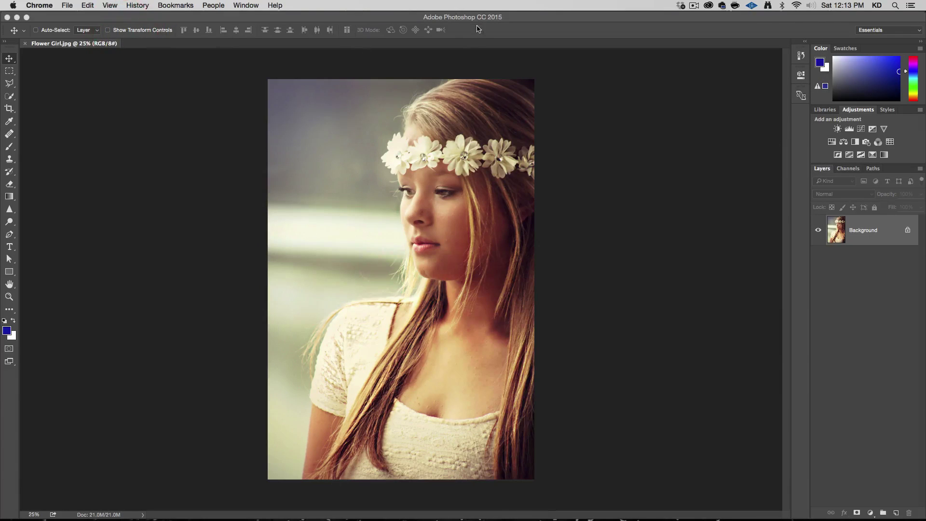
left_click(524, 17)
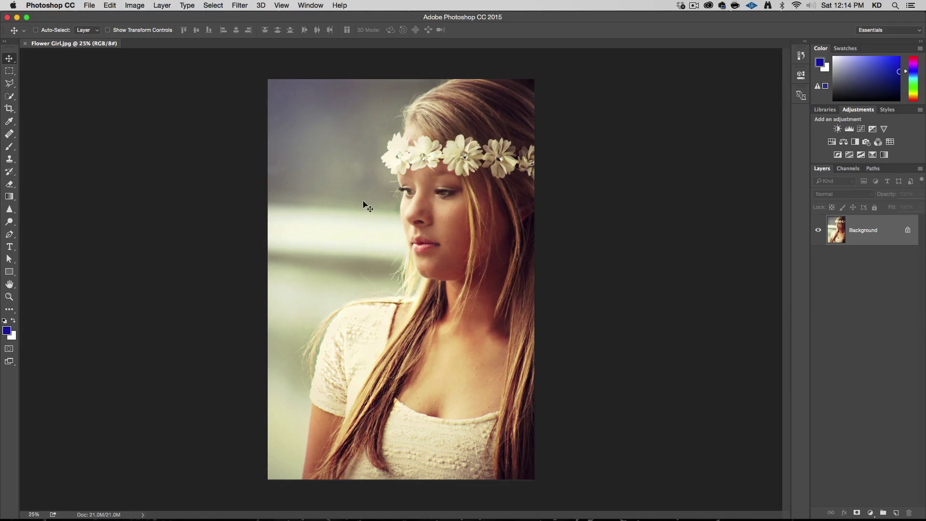
Select the blurred background beside the girl with the Quick Selection tool, correcting the selection edge along her shoulder
left_click(10, 99)
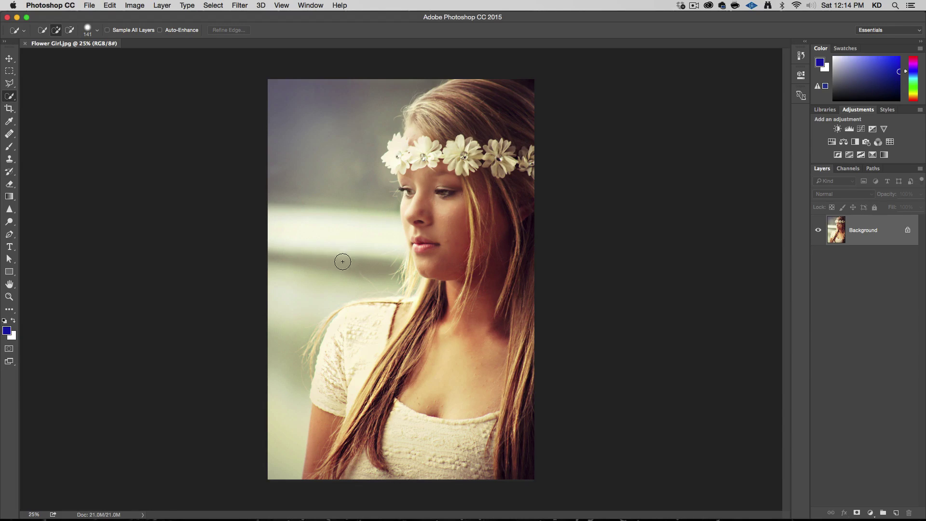
mouse_move(317, 280)
left_mouse_down()
mouse_move(287, 324)
mouse_move(279, 415)
left_mouse_up()
mouse_move(317, 253)
left_mouse_down()
mouse_move(359, 278)
mouse_move(379, 257)
mouse_move(347, 171)
left_mouse_up()
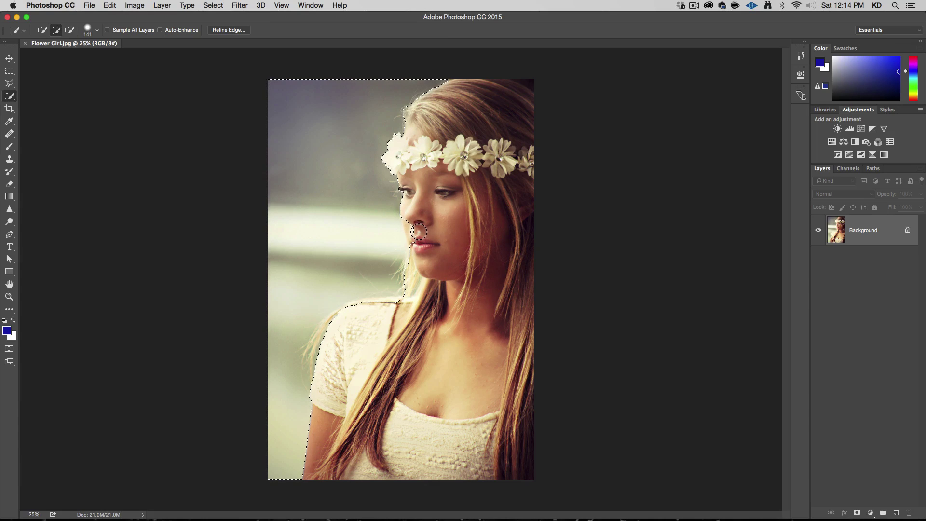
key("alt")
key("alt")
mouse_move(398, 308)
left_mouse_down()
mouse_move(341, 310)
mouse_move(308, 371)
left_mouse_up()
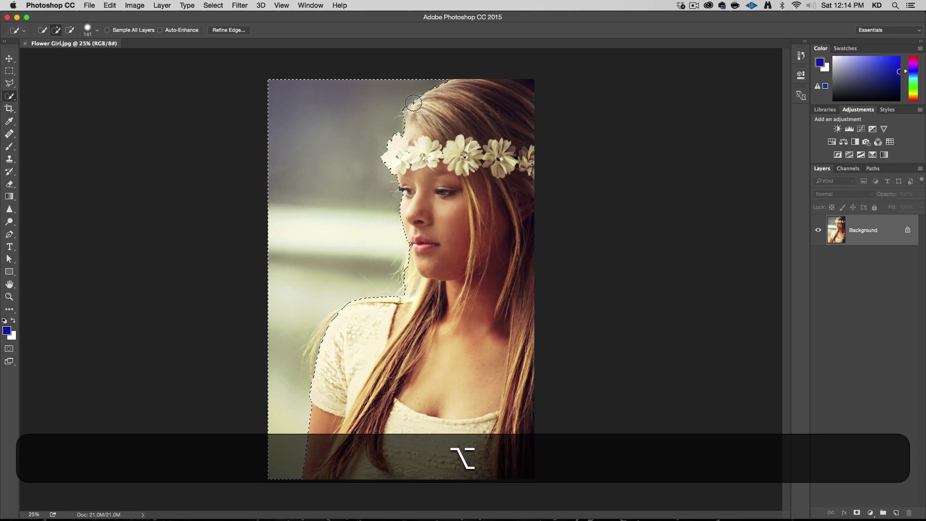
Start Refine Edge on the background selection with the Overlay view and set the refine brush size to 104
left_click(232, 31)
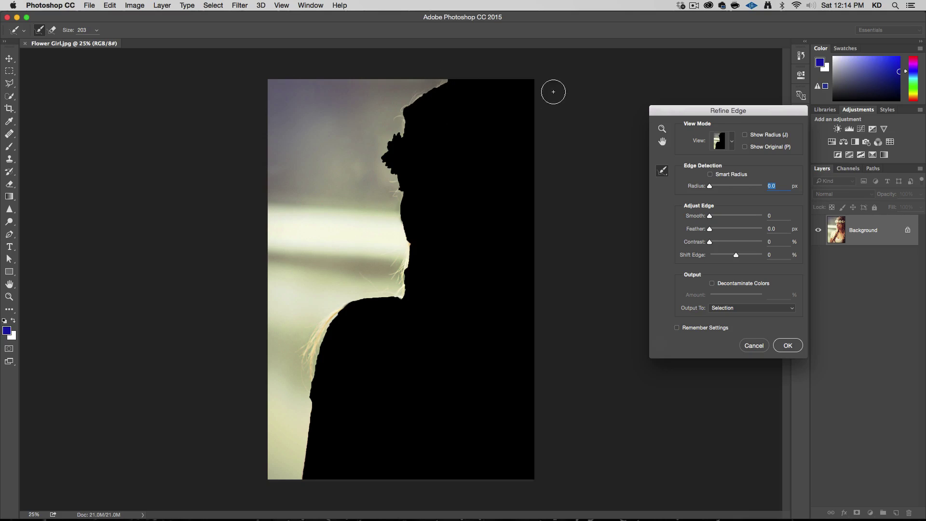
left_click(733, 141)
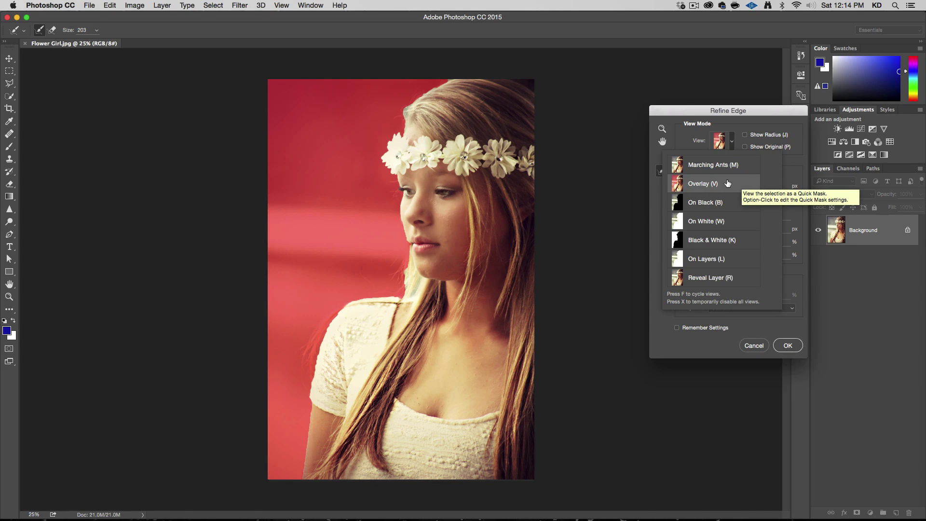
left_click(733, 138)
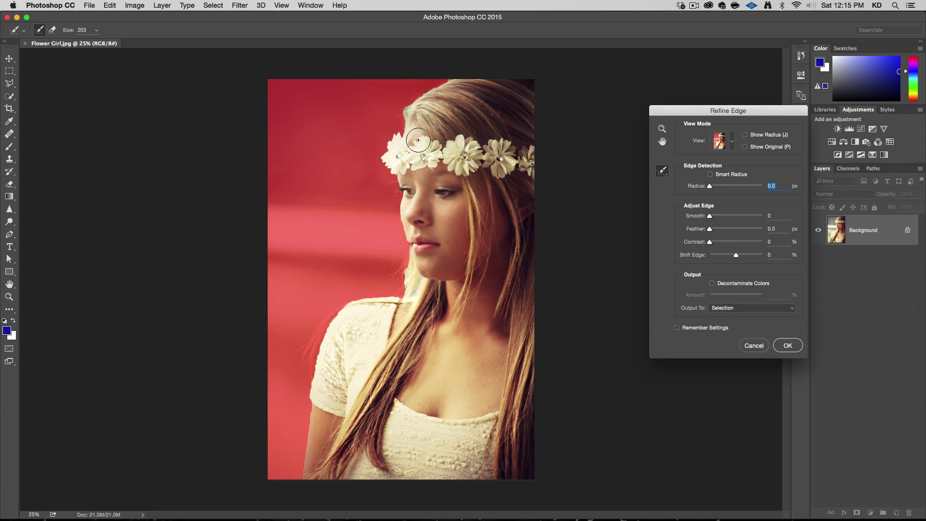
mouse_move(456, 144)
left_mouse_down()
mouse_move(419, 131)
mouse_move(413, 157)
mouse_move(412, 101)
mouse_move(409, 204)
left_mouse_up()
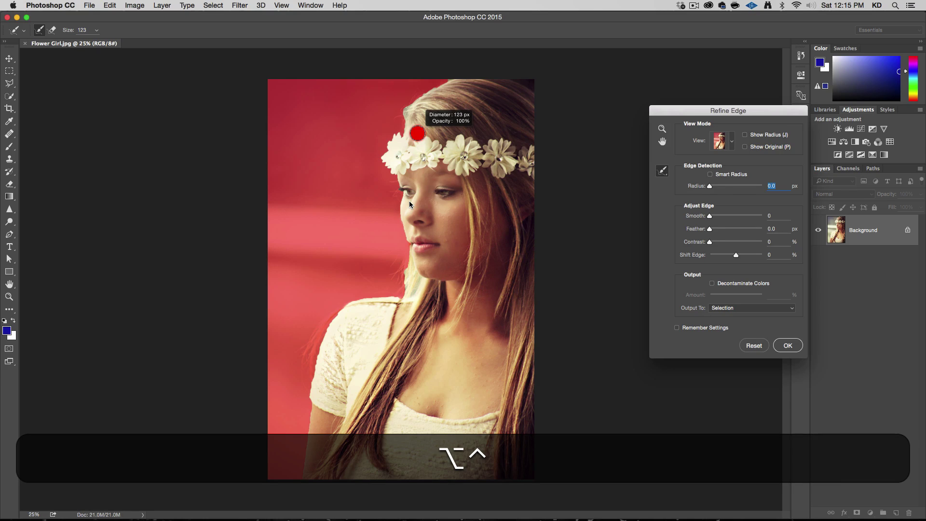
mouse_move(417, 144)
left_mouse_down()
mouse_move(405, 156)
mouse_move(421, 157)
mouse_move(408, 153)
left_mouse_up()
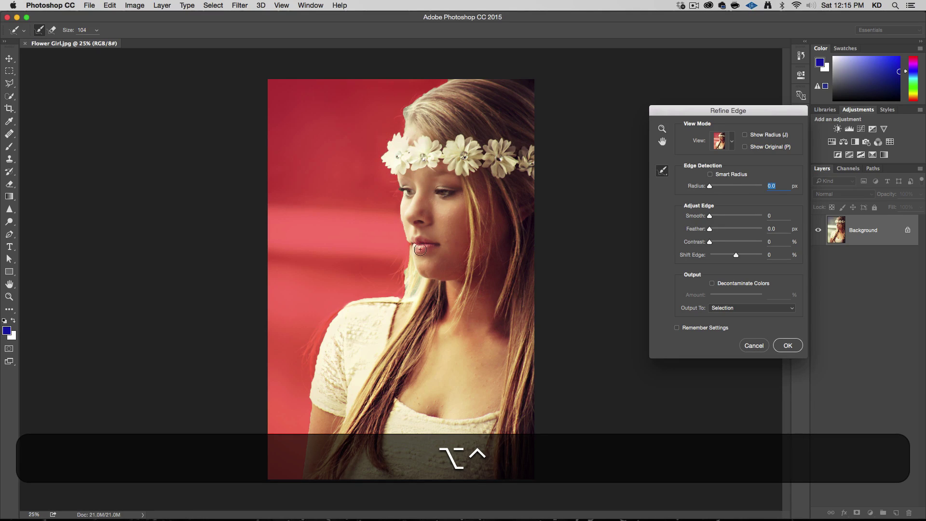
Refine the selection over the loose hair beneath the chin, checking the mask in Black & White view before returning to Overlay
mouse_move(407, 291)
left_mouse_down()
mouse_move(406, 253)
mouse_move(412, 281)
mouse_move(402, 281)
mouse_move(425, 295)
left_mouse_up()
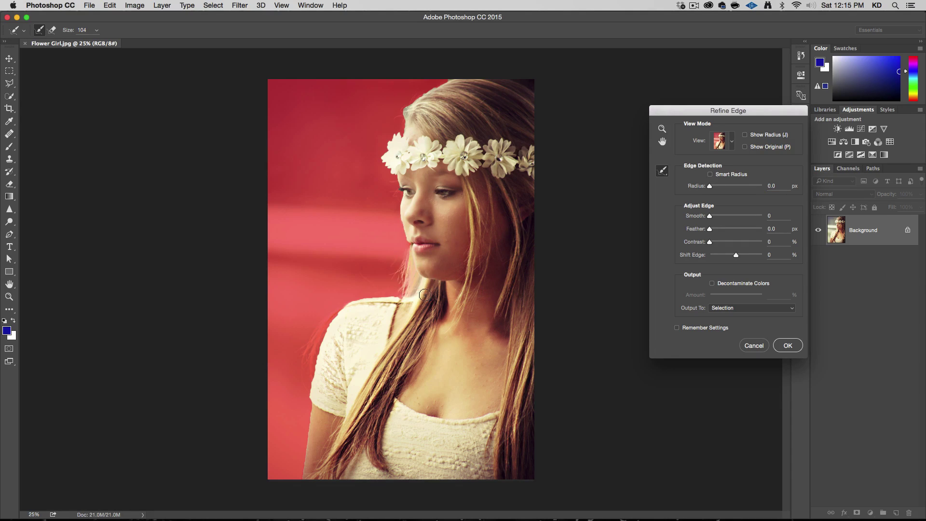
left_click(733, 142)
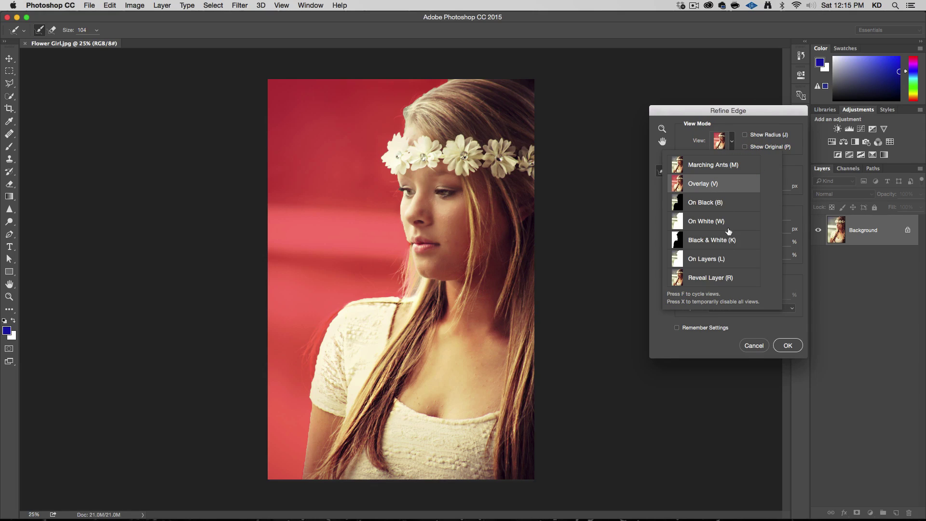
left_click(733, 240)
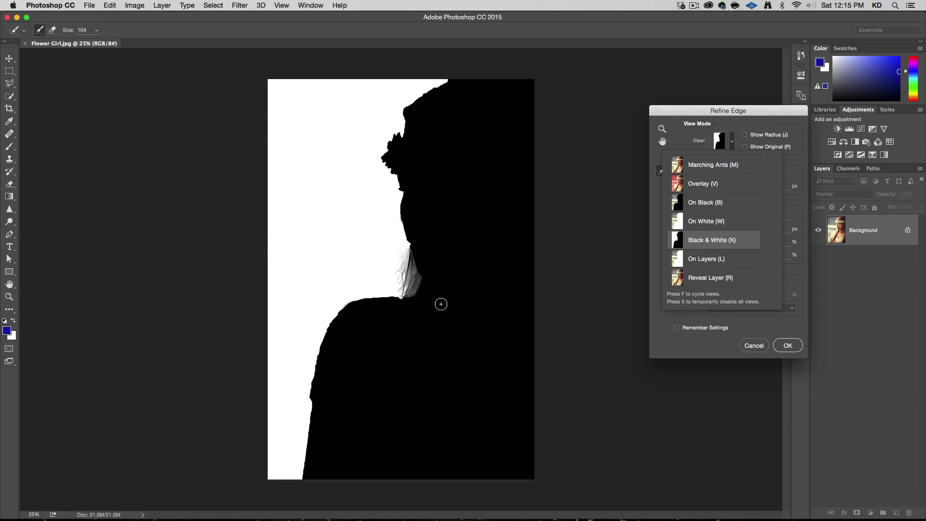
mouse_move(404, 275)
left_mouse_down()
mouse_move(403, 284)
mouse_move(403, 274)
mouse_move(365, 293)
left_mouse_up()
left_click(715, 183)
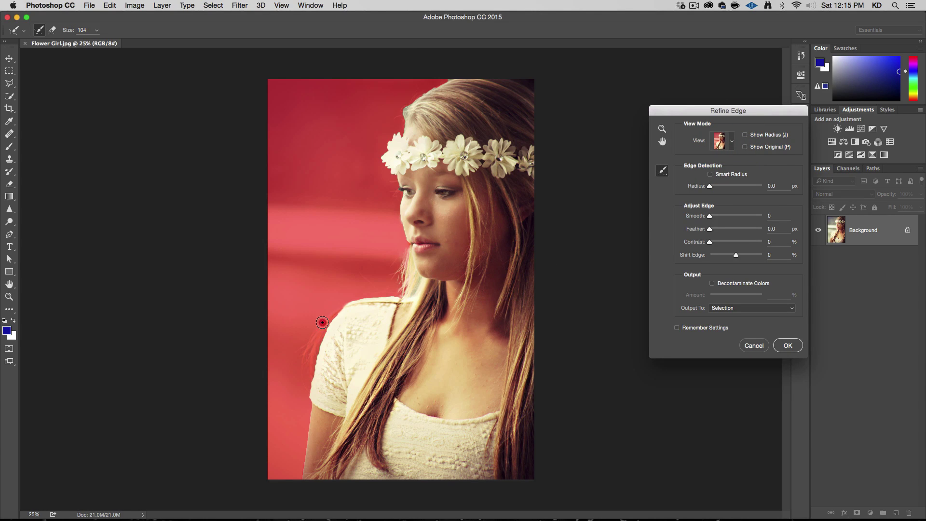
Brush over the loose hair strands beside the shoulder and sleeve to refine the selection edge there
left_click(305, 386)
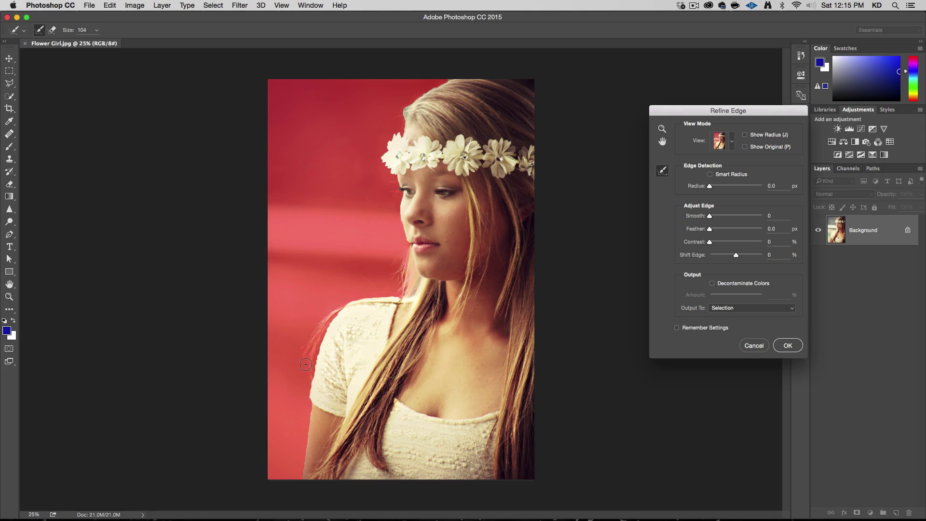
left_click(306, 367)
left_click(312, 351)
Set the edge detection radius to 1.5 px and refine the edge along the head, face and hair beneath the chin
left_click_drag(715, 188, 715, 187)
mouse_move(451, 77)
left_mouse_down()
mouse_move(386, 99)
mouse_move(419, 90)
left_mouse_up()
left_click_drag(401, 116, 401, 117)
left_click_drag(389, 190, 379, 216)
left_click_drag(404, 252, 395, 199)
mouse_move(399, 259)
left_mouse_down()
mouse_move(412, 282)
mouse_move(404, 273)
mouse_move(407, 290)
mouse_move(401, 285)
left_mouse_up()
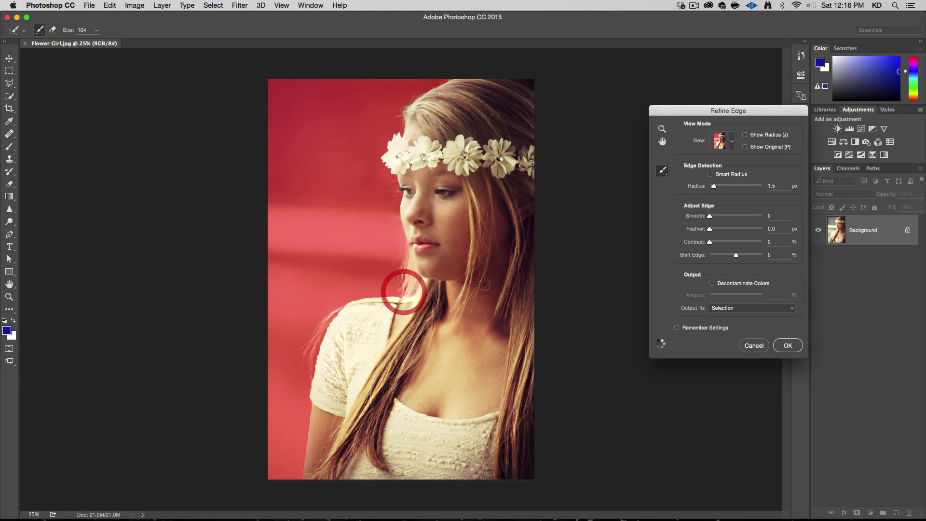
Fine-tune the edge detection radius to about 2.2 px and apply the refined selection
left_click(721, 186)
left_click(712, 186)
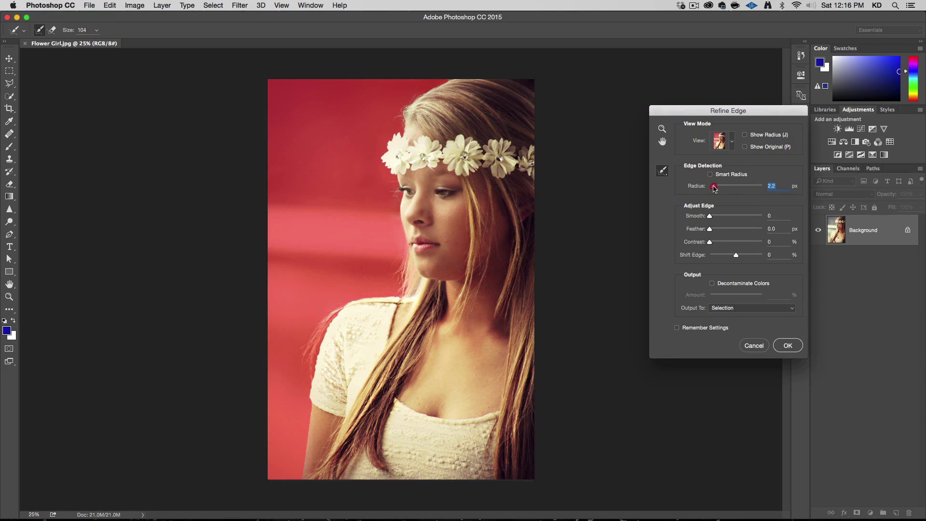
left_click(717, 176)
left_click(717, 186)
left_click(787, 345)
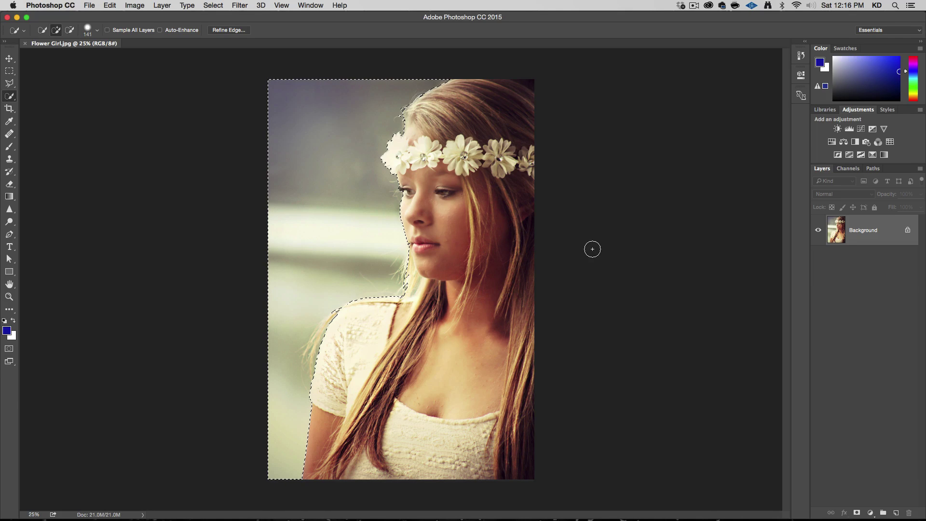
Show the refined background selection in Quick Mask mode
left_click(9, 348)
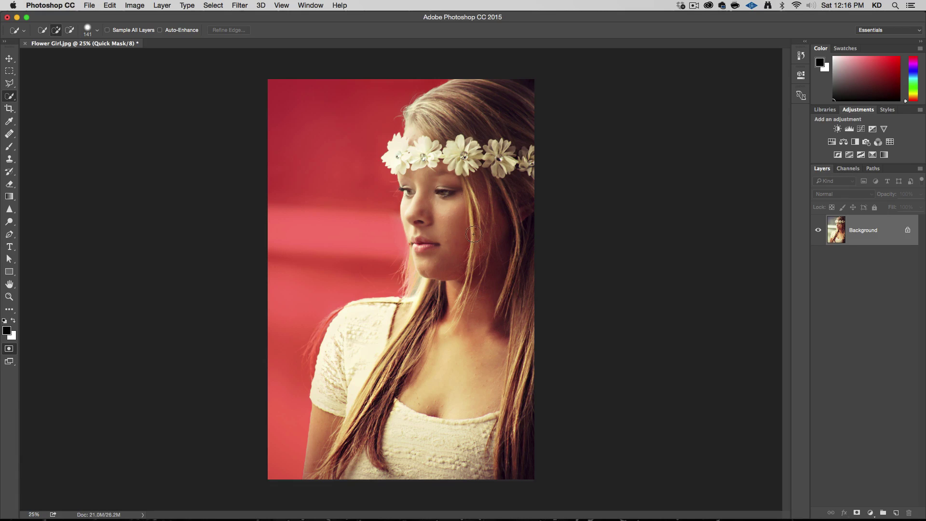
Ready a 115 px brush for painting the Quick Mask and return to the standard selection view
key("b")
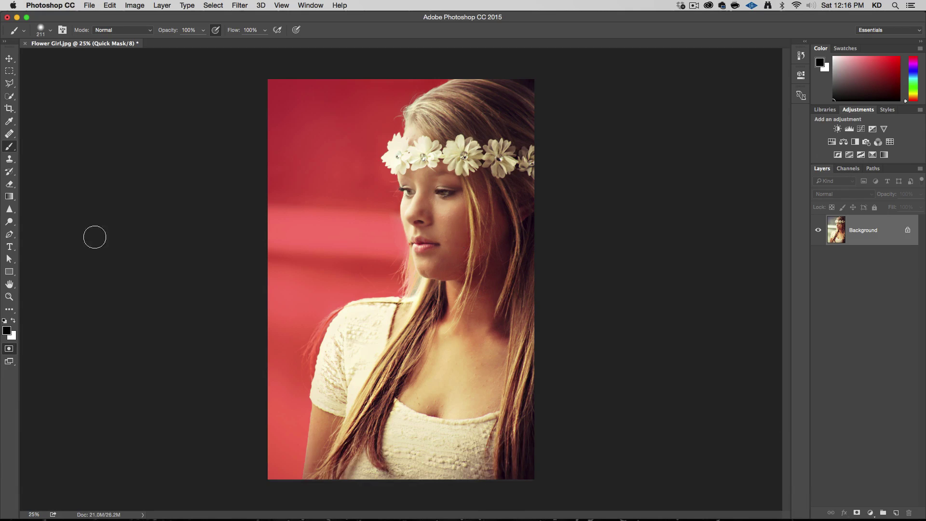
key("x")
left_click_drag(449, 254, 444, 256, "ctrl+alt")
left_click(9, 349)
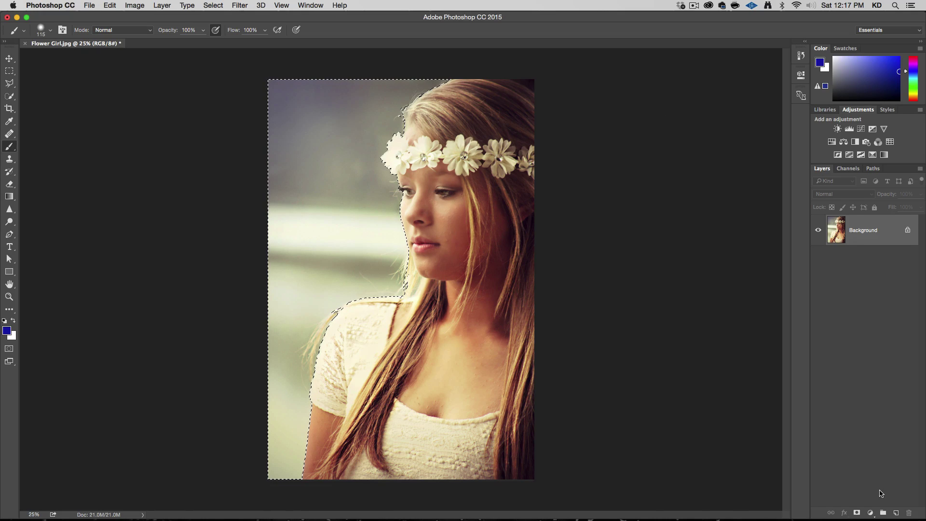
Create a layer group masked by the background selection and name it BG
left_click(883, 512)
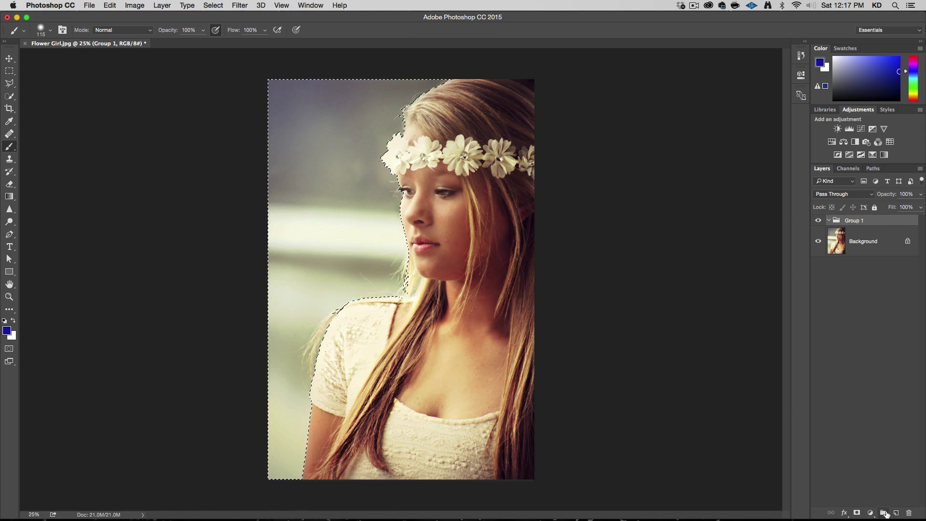
left_click(858, 513)
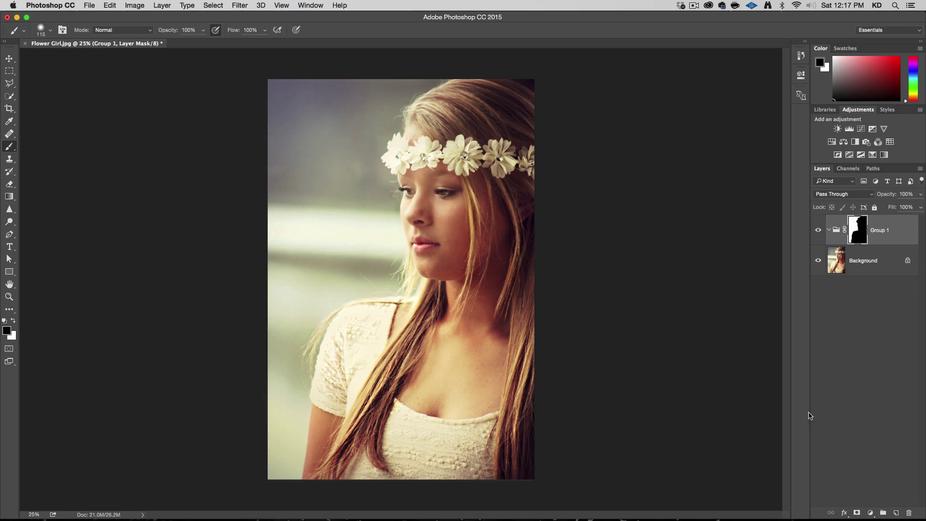
double_click(874, 231)
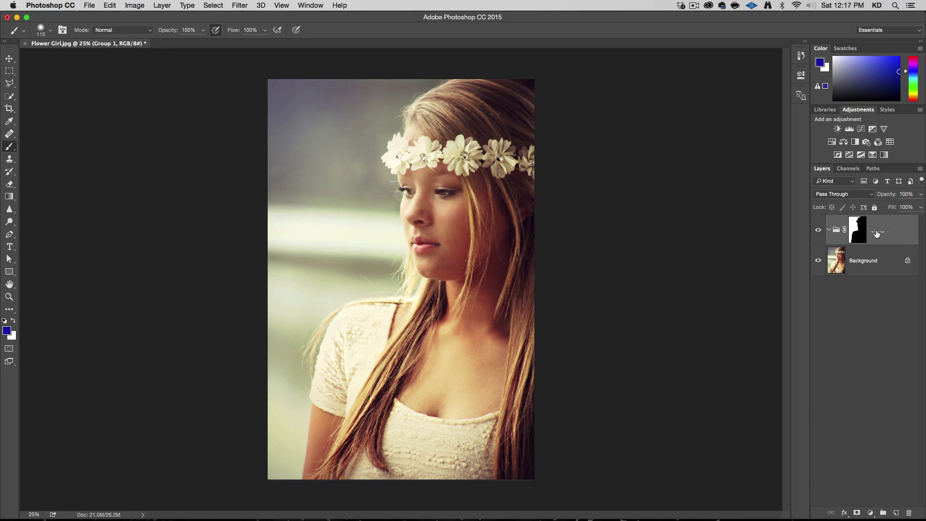
type("BG")
key("Return")
Add a Curves adjustment inside the BG group, darkening the RGB midtones and strengthening blue in the Blue channel's midtones
left_click(872, 511)
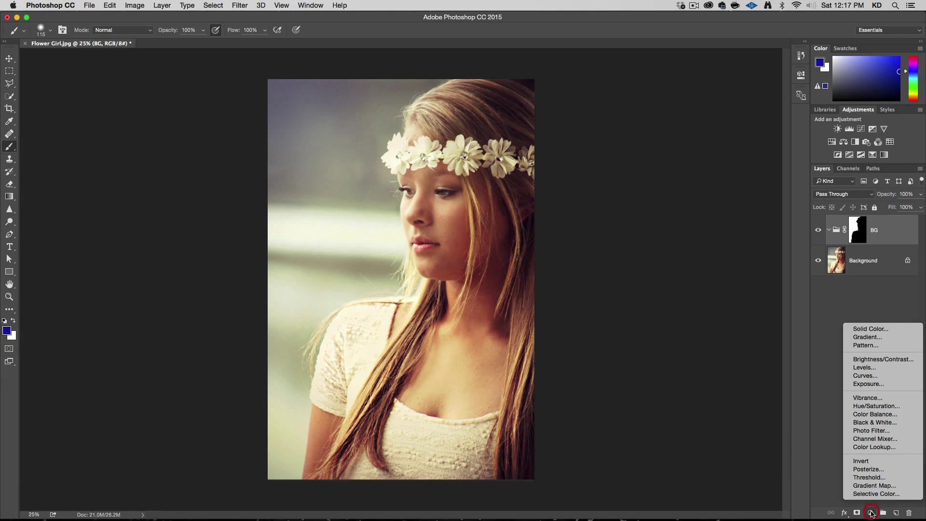
left_click(868, 376)
left_click_drag(722, 164, 721, 157)
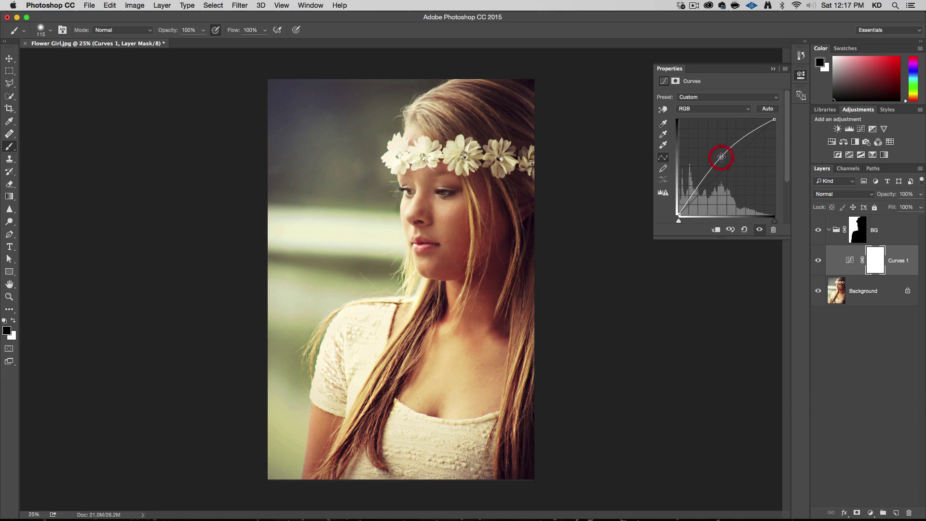
left_click(722, 111)
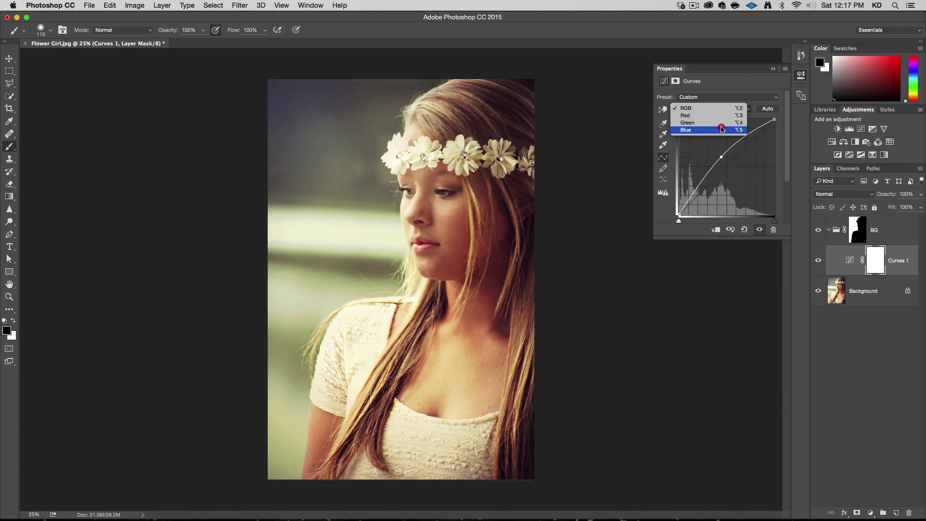
left_click(722, 129)
left_click_drag(727, 169, 730, 171)
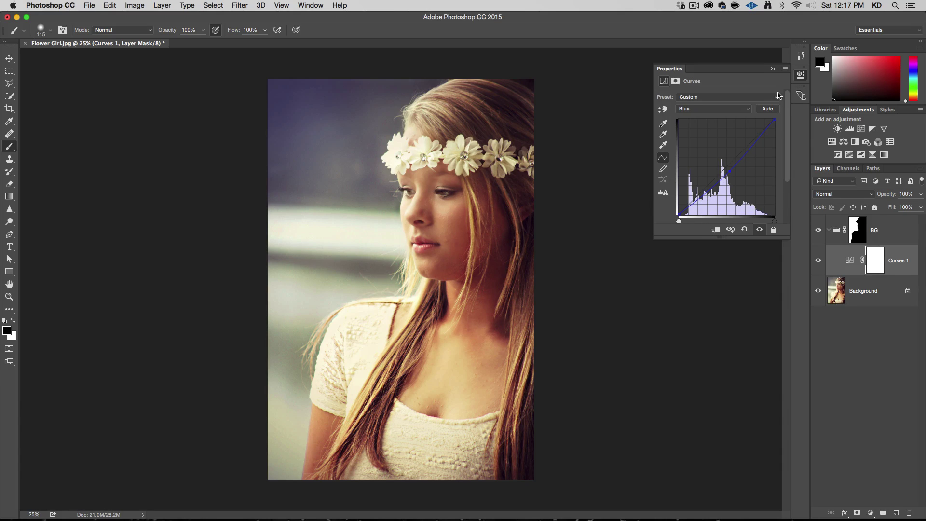
Compare the Light (0-255) and Pigment/Ink % curve display options, keeping Pigment/Ink %
left_click(786, 69)
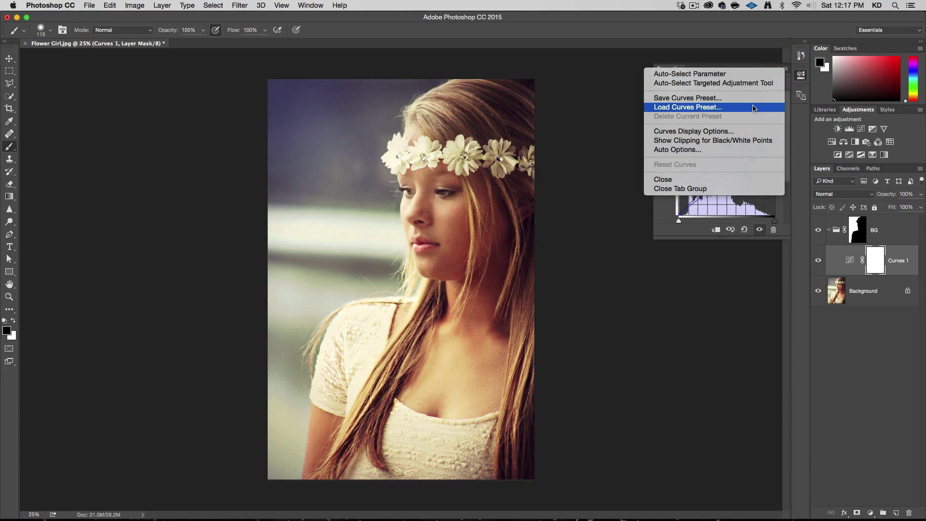
left_click(752, 132)
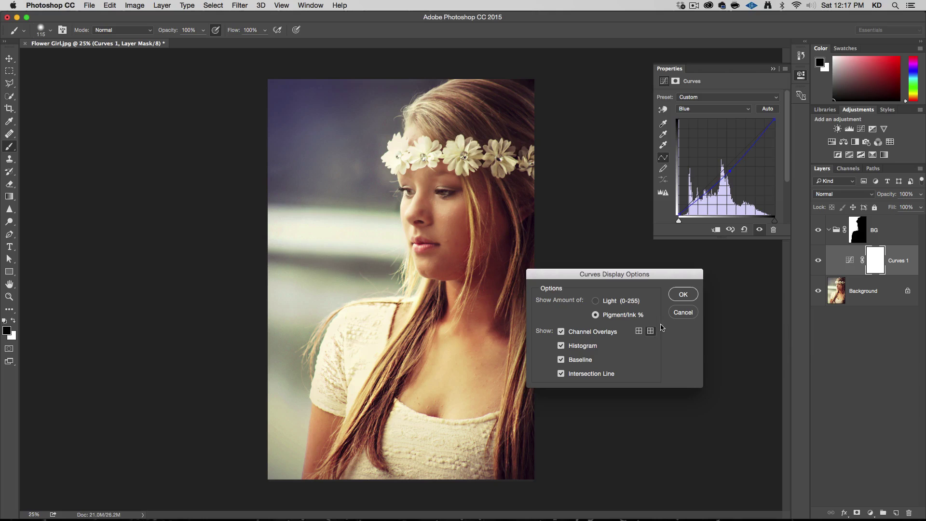
left_click(630, 302)
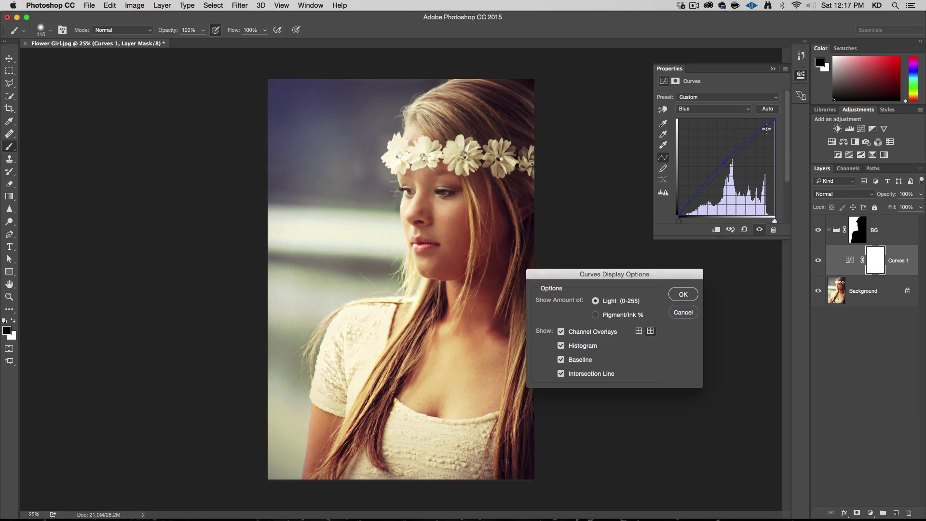
left_click(607, 316)
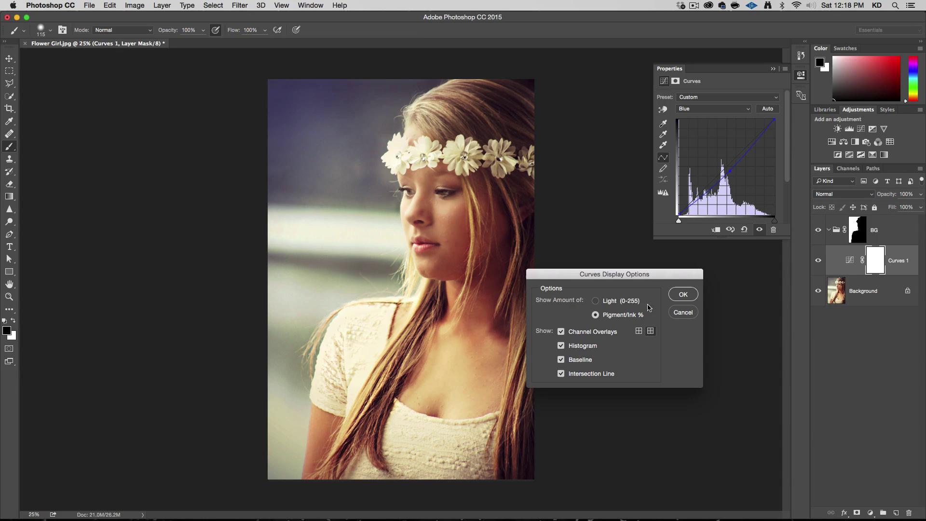
left_click(689, 296)
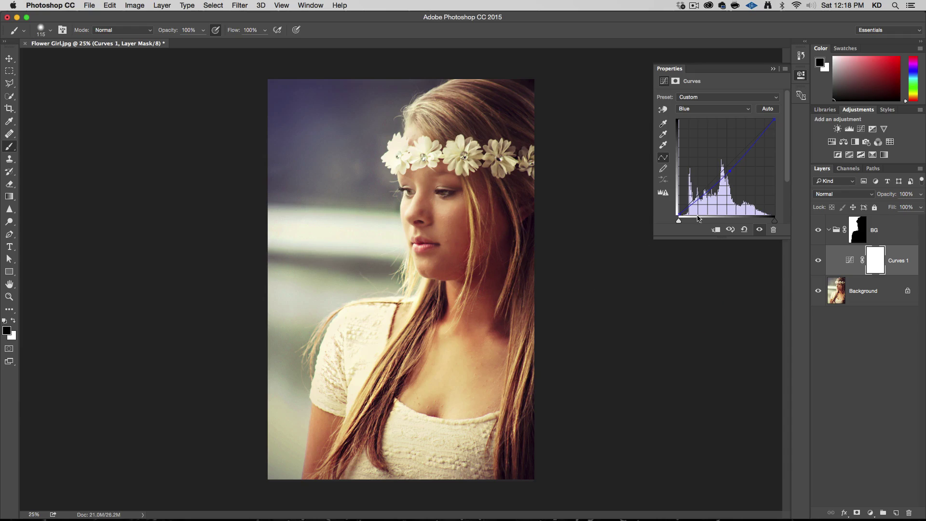
Fine-tune the Blue curve's midtone point and shift its white point slightly inward to strengthen the blue
left_click(729, 172)
mouse_move(729, 173)
left_mouse_down()
mouse_move(733, 180)
mouse_move(716, 158)
mouse_move(730, 175)
left_mouse_up()
left_click_drag(729, 176, 731, 173)
left_click_drag(679, 221, 687, 222)
Toggle the Curves adjustment off and on to compare the background color, and collapse the BG group
left_click(818, 261)
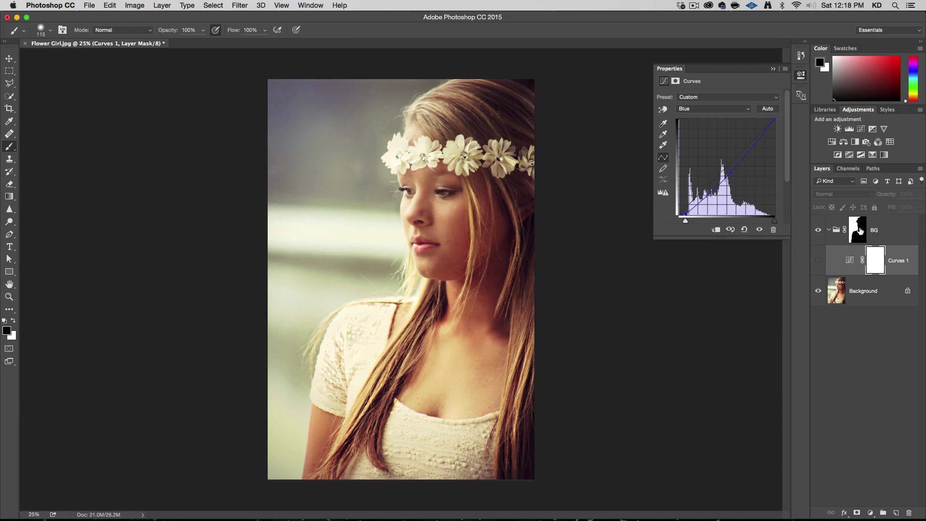
left_click(818, 261)
left_click(819, 261)
left_click(819, 261)
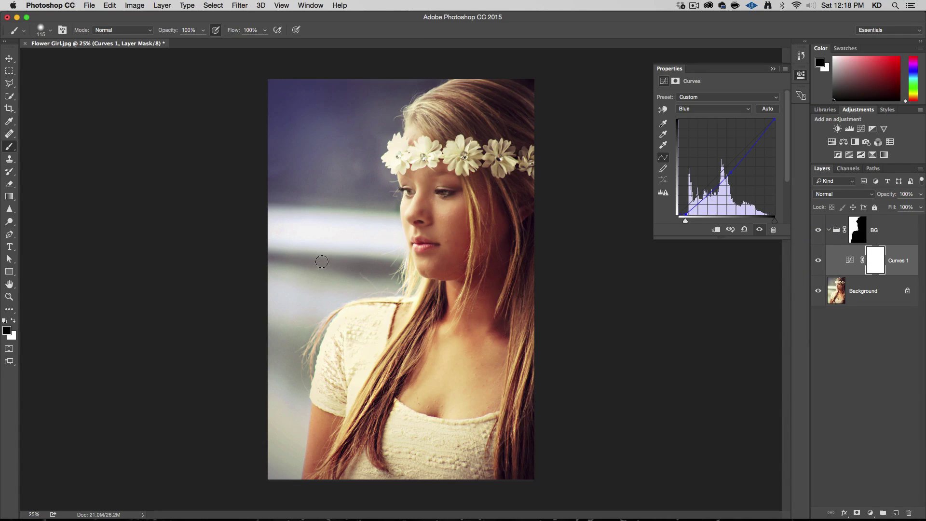
left_click(830, 231)
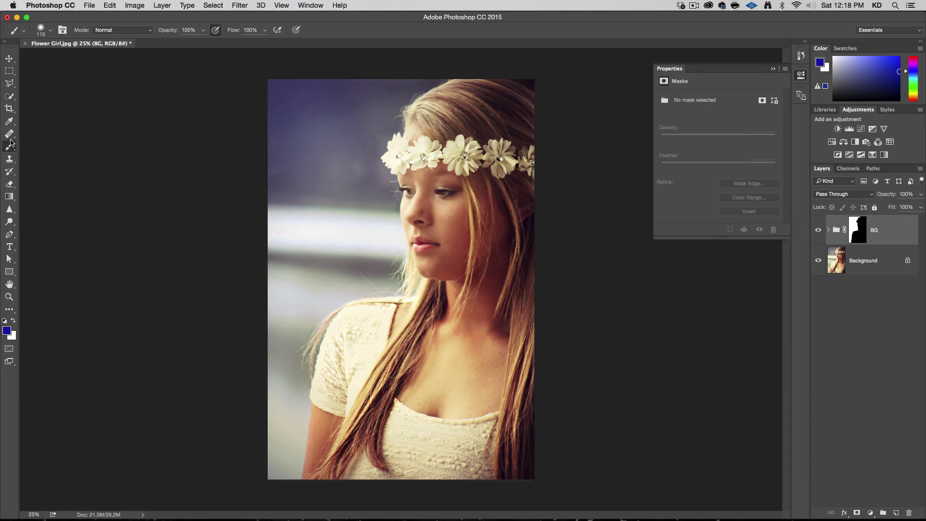
left_click(9, 96)
mouse_move(358, 331)
left_mouse_down()
mouse_move(330, 391)
mouse_move(339, 400)
mouse_move(323, 391)
left_mouse_up()
mouse_move(332, 357)
left_mouse_down()
mouse_move(354, 320)
mouse_move(378, 314)
mouse_move(361, 327)
left_mouse_up()
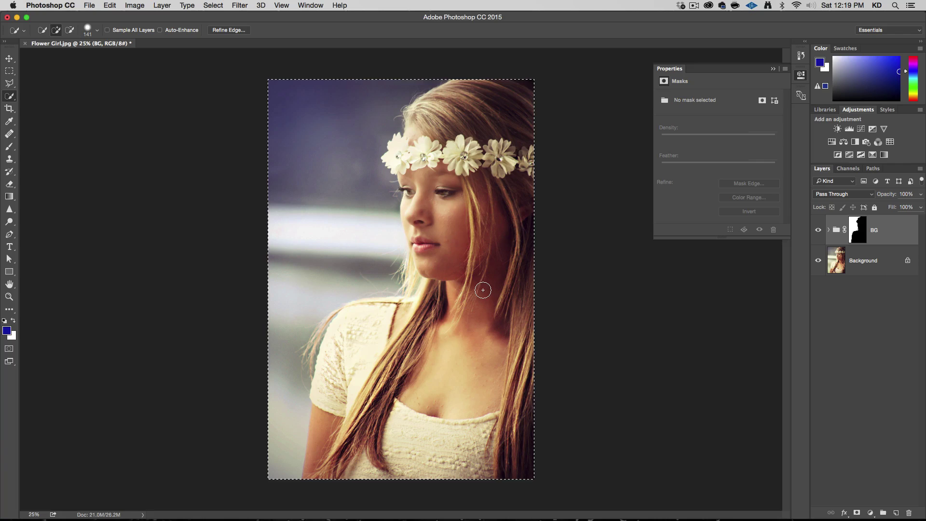
key("super+z")
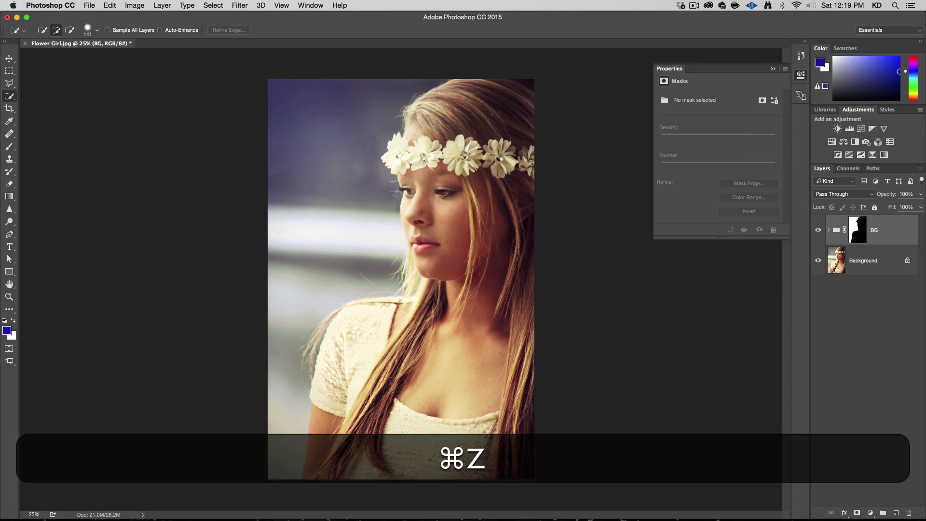
Select the girl's white top, including the sleeve and front, on the Background layer with Quick Selection
left_click(839, 263)
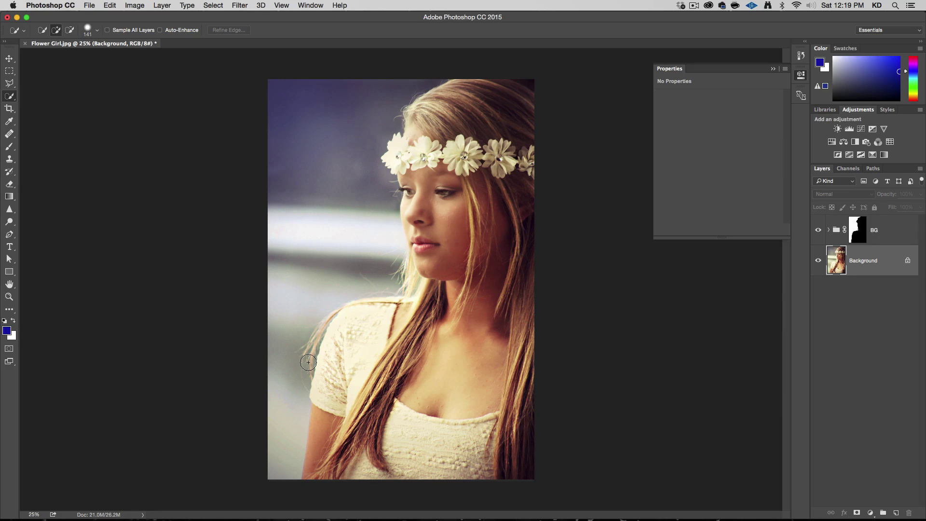
mouse_move(317, 381)
left_mouse_down()
mouse_move(328, 396)
mouse_move(344, 386)
mouse_move(364, 333)
left_mouse_up()
left_click_drag(408, 449, 449, 451)
left_click_drag(363, 469, 361, 470)
Correct the top's selection beside the hair at the image's right edge with a 54 px brush, including the missed fabric
key("alt+super+plus")
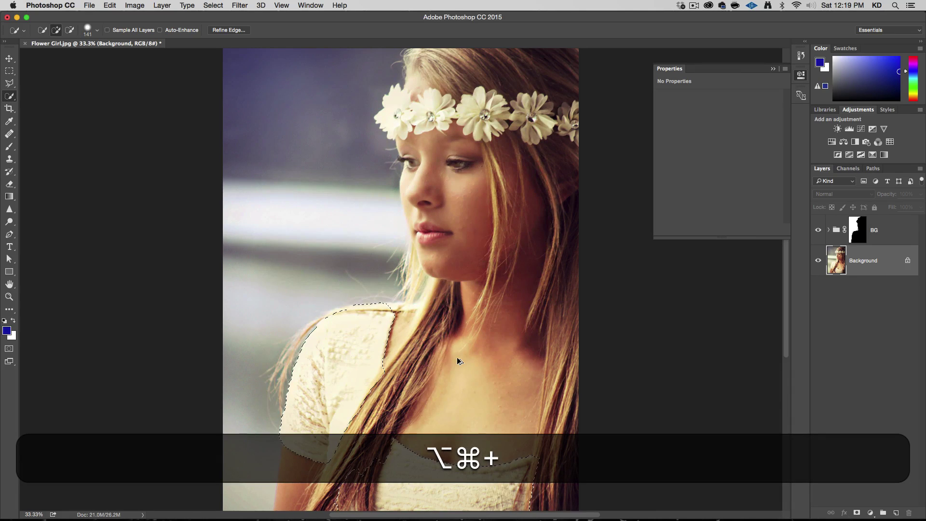
key("alt+super+plus")
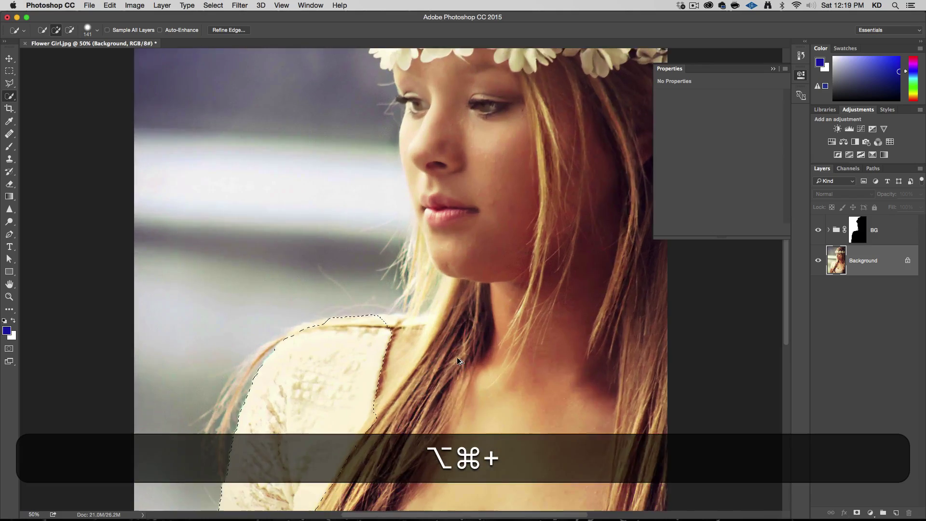
key("alt+super+plus")
mouse_move(458, 367)
left_mouse_down()
mouse_move(456, 88)
mouse_move(444, 52)
left_mouse_up()
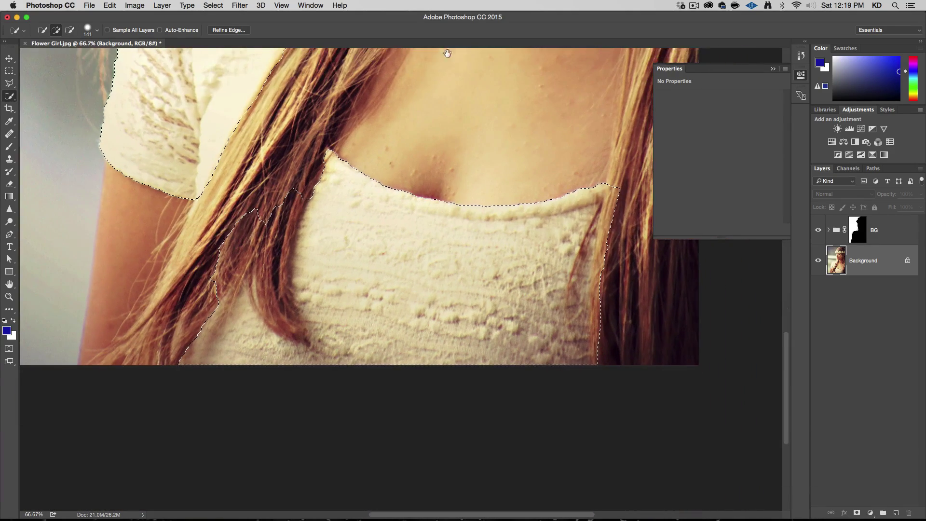
left_click_drag(689, 352, 561, 407)
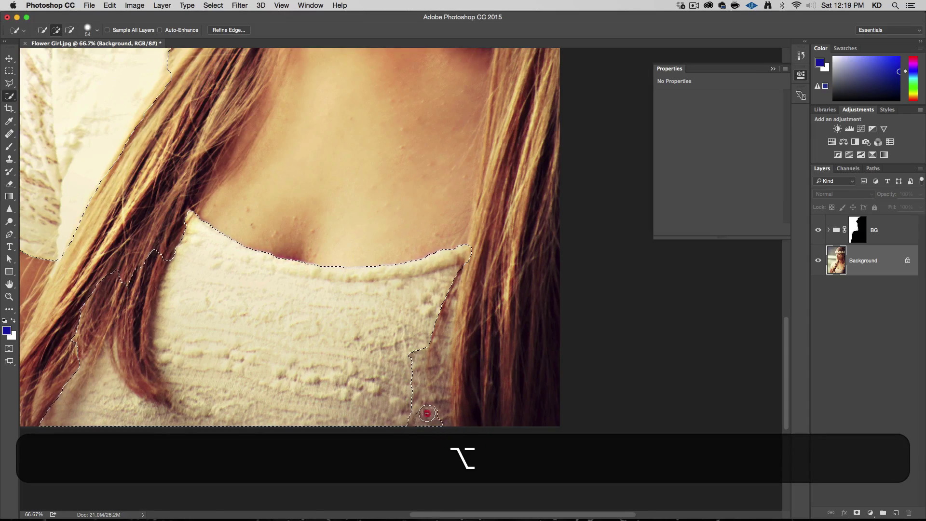
left_click_drag(427, 414, 432, 383)
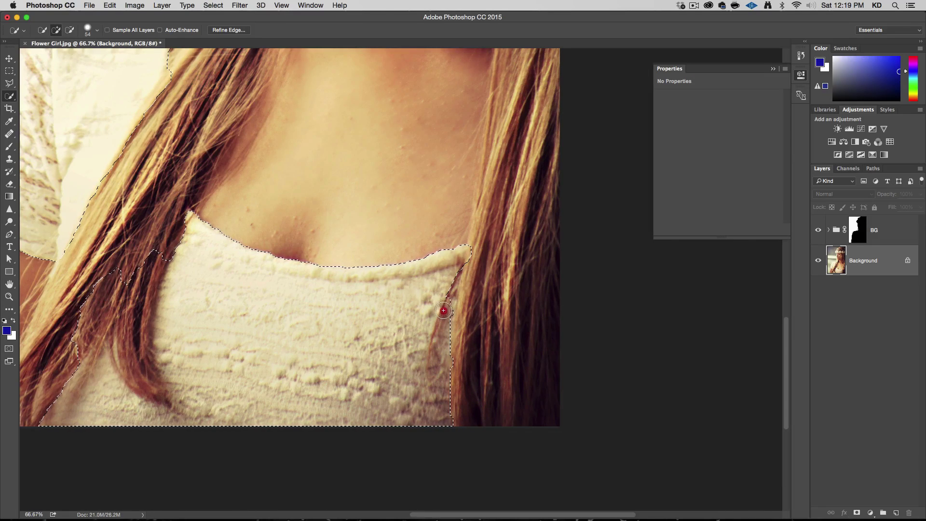
left_click(445, 290)
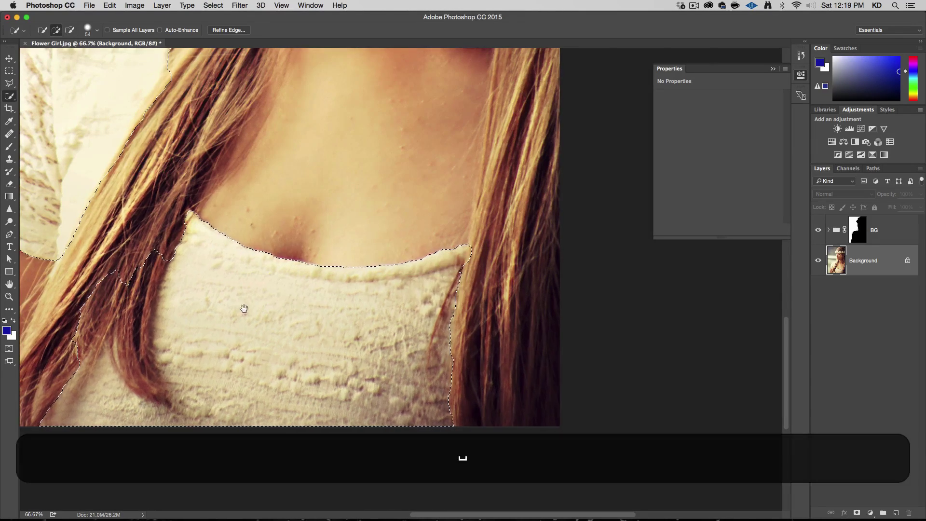
Exclude the lock of hair hanging over the front of the top from the selection
left_click_drag(242, 310, 502, 300)
mouse_move(408, 255)
left_mouse_down()
mouse_move(397, 309)
mouse_move(408, 355)
mouse_move(379, 274)
mouse_move(332, 337)
mouse_move(348, 328)
mouse_move(369, 330)
left_mouse_up()
left_click(429, 245)
left_click(404, 289)
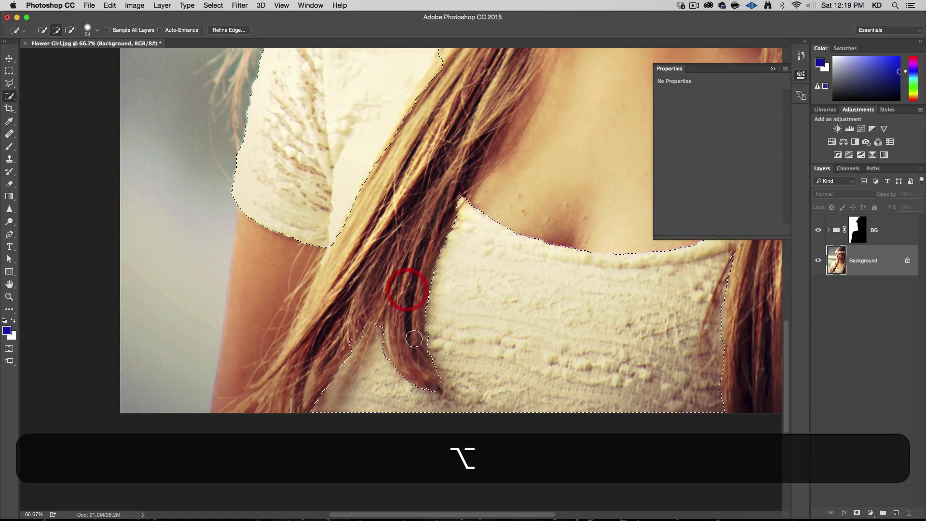
Extend the selection to cover the top's shoulder seam near the neck, using a 24 px Quick Selection brush
mouse_move(414, 248)
left_mouse_down()
mouse_move(580, 270)
mouse_move(521, 329)
mouse_move(427, 387)
left_mouse_up()
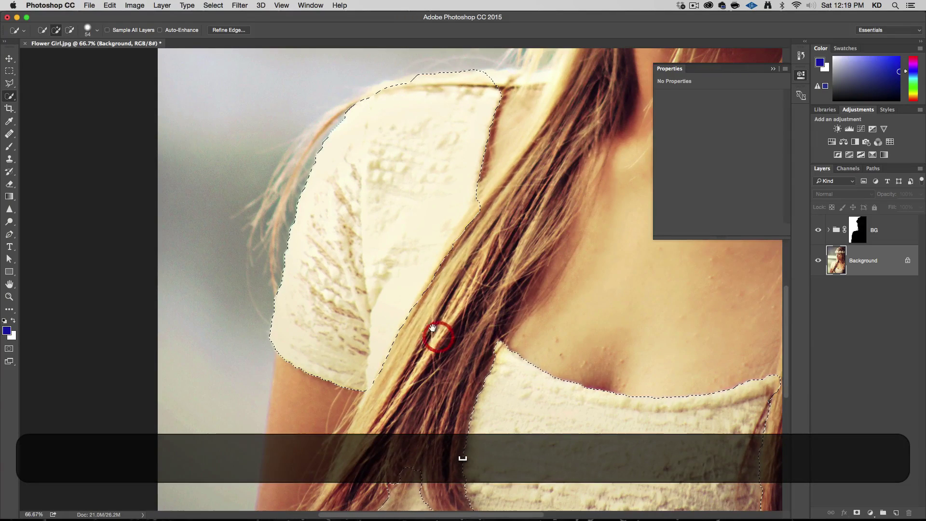
left_click_drag(403, 172, 393, 217)
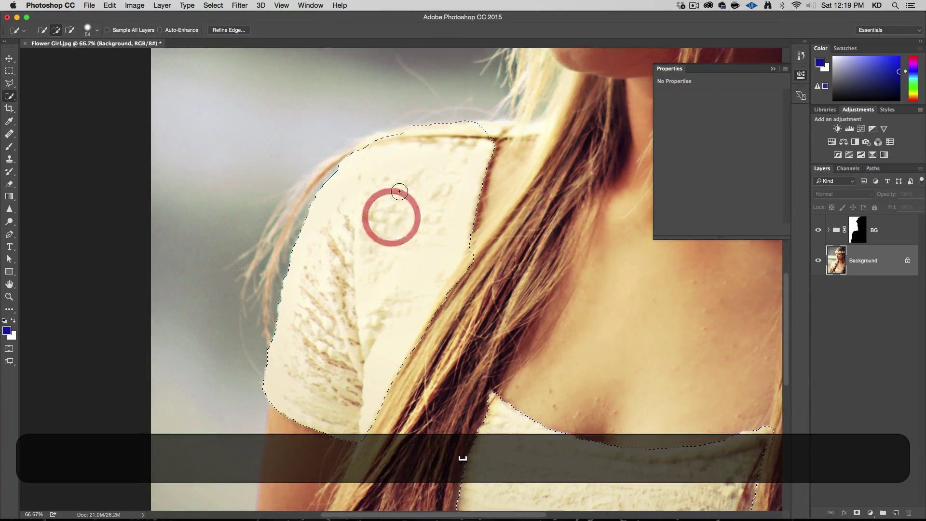
left_click(485, 130)
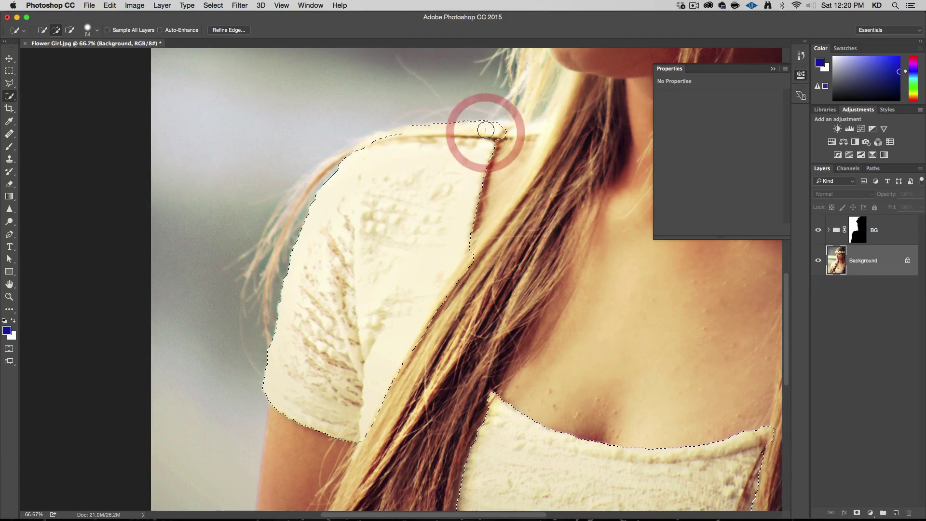
left_click_drag(489, 130, 478, 130, "ctrl+alt")
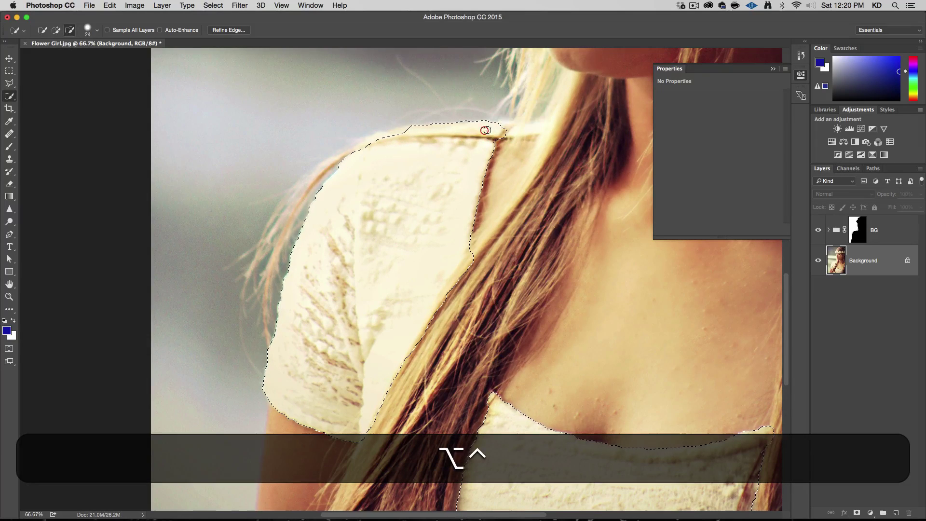
left_click(501, 125)
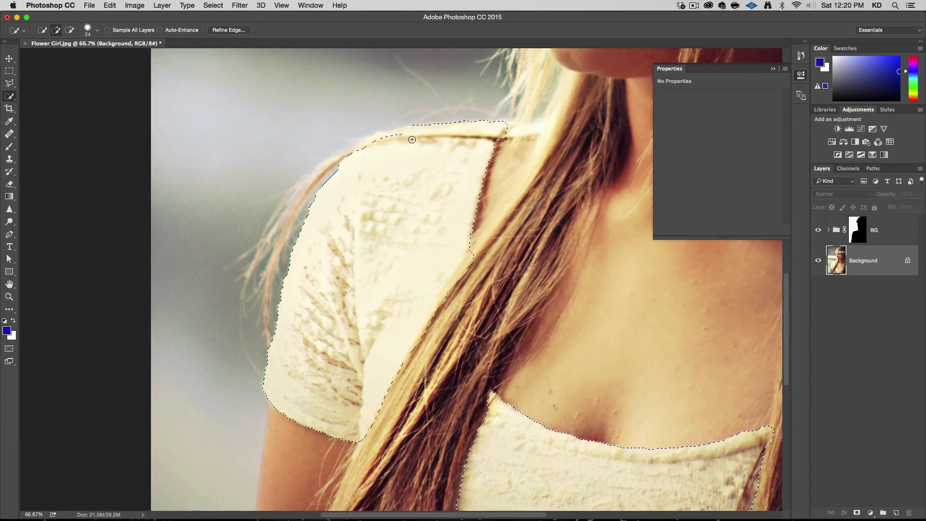
left_click(367, 146)
Open Refine Edge for the white top's selection
key("super+alt+minus")
key("super+alt+minus")
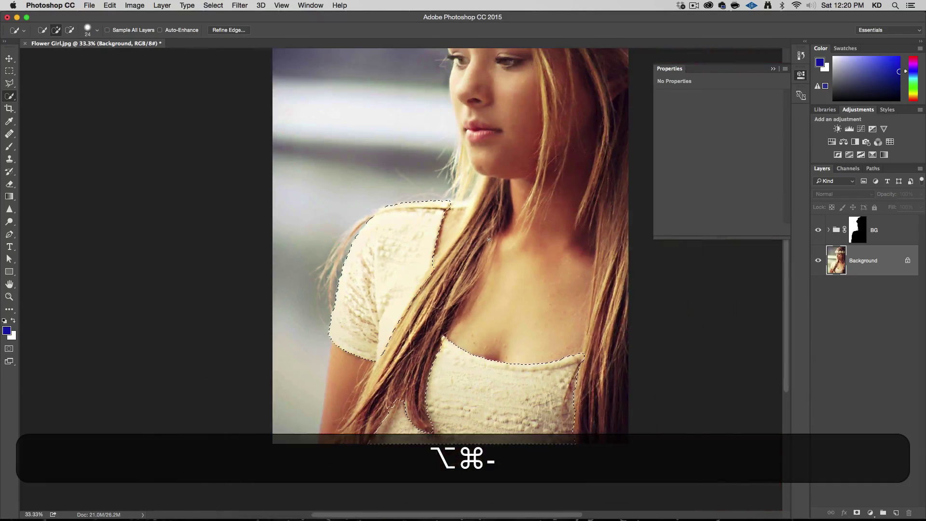
left_click(221, 32)
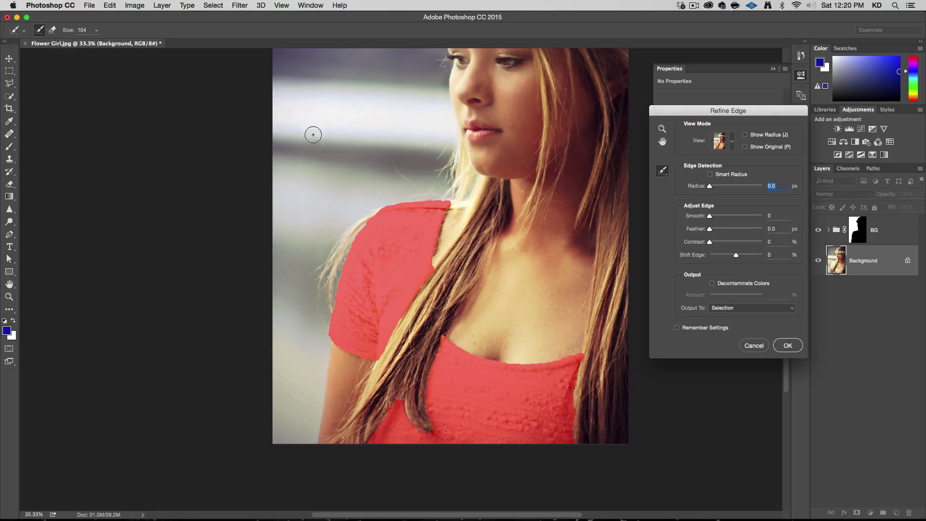
Try to refine the top's shoulder edge with a large Refine Radius brush, and undo the last stroke
left_click_drag(414, 205, 410, 209, "ctrl+alt")
left_click_drag(434, 205, 383, 213)
left_click(442, 207)
mouse_move(422, 209)
left_mouse_down("ctrl+alt")
mouse_move(437, 197)
mouse_move(383, 202)
left_mouse_up("ctrl+alt")
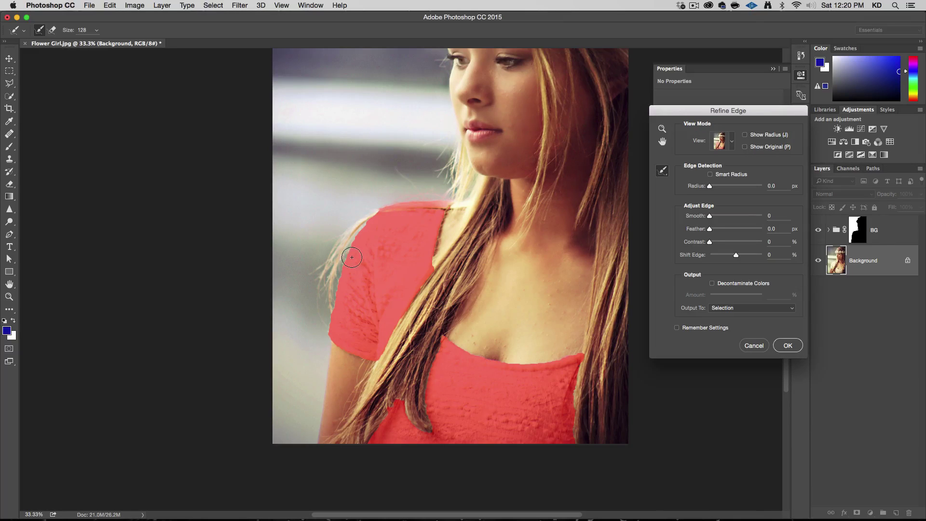
key("super+z")
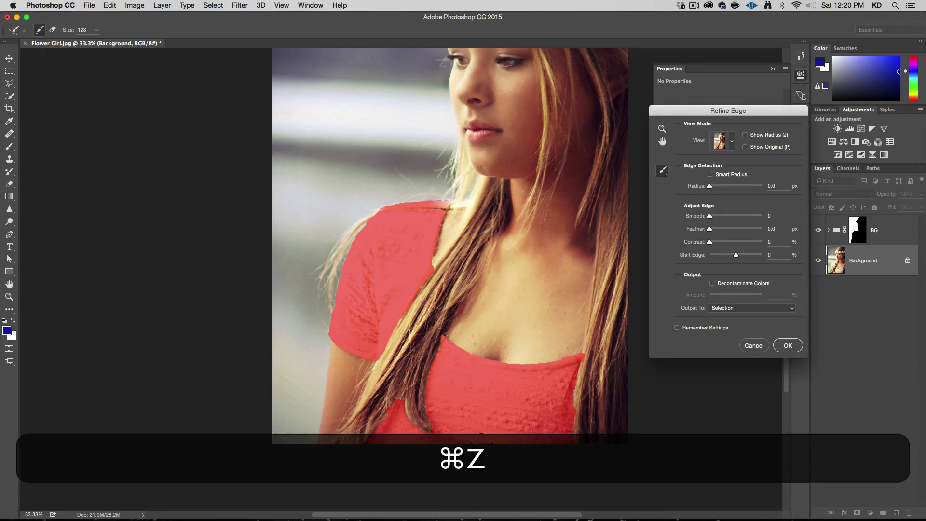
Refine the selection edge beside the hanging lock of hair and along the front's outer side with a 62 px brush
mouse_move(414, 422)
left_mouse_down("ctrl+alt")
mouse_move(404, 398)
mouse_move(380, 428)
mouse_move(402, 406)
mouse_move(413, 425)
mouse_move(436, 434)
mouse_move(426, 404)
left_mouse_up("ctrl+alt")
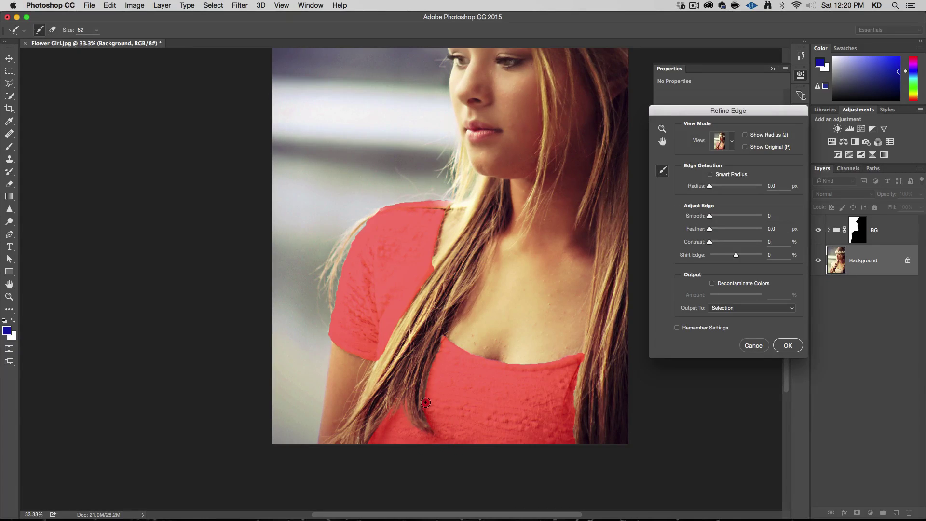
mouse_move(441, 340)
left_mouse_down()
mouse_move(451, 328)
mouse_move(446, 344)
left_mouse_up()
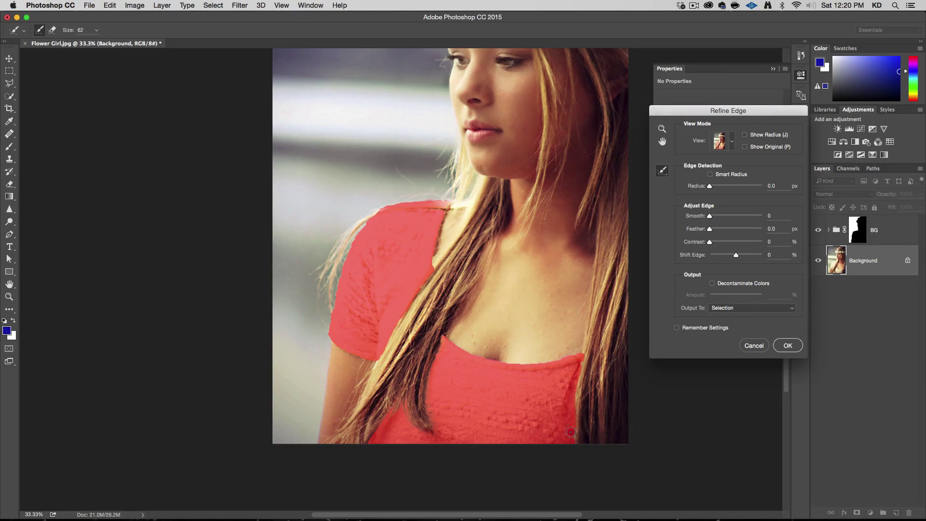
left_click_drag(571, 446, 582, 359)
left_click(582, 357)
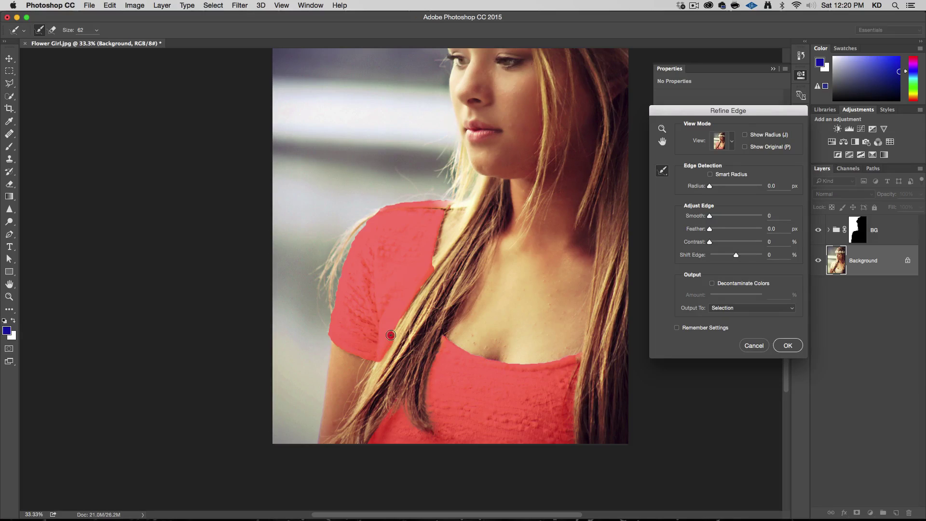
Refine the selection around the sleeve's inner and outer edges and across the shoulder, and apply it as a selection
left_click(431, 272)
left_click(432, 272)
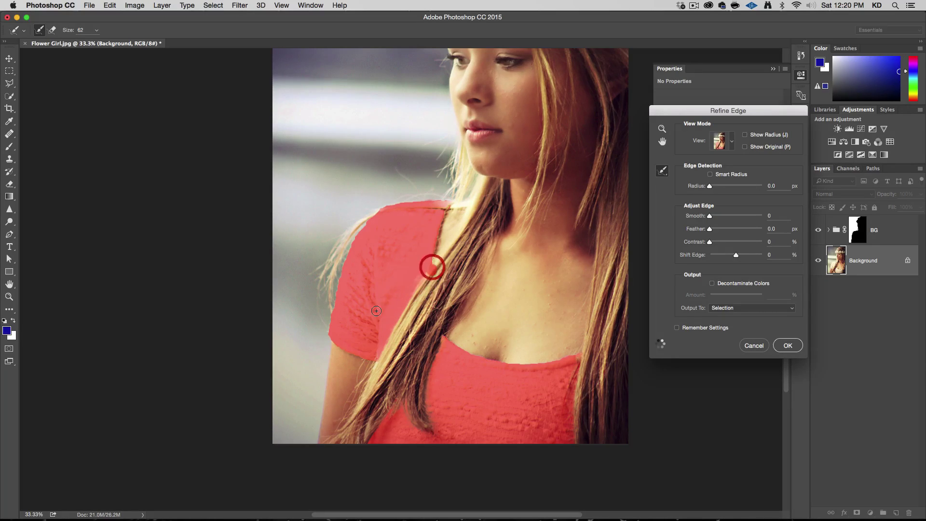
left_click(411, 279)
left_click(329, 333)
mouse_move(330, 336)
left_mouse_down()
mouse_move(326, 311)
mouse_move(351, 240)
mouse_move(387, 205)
left_mouse_up()
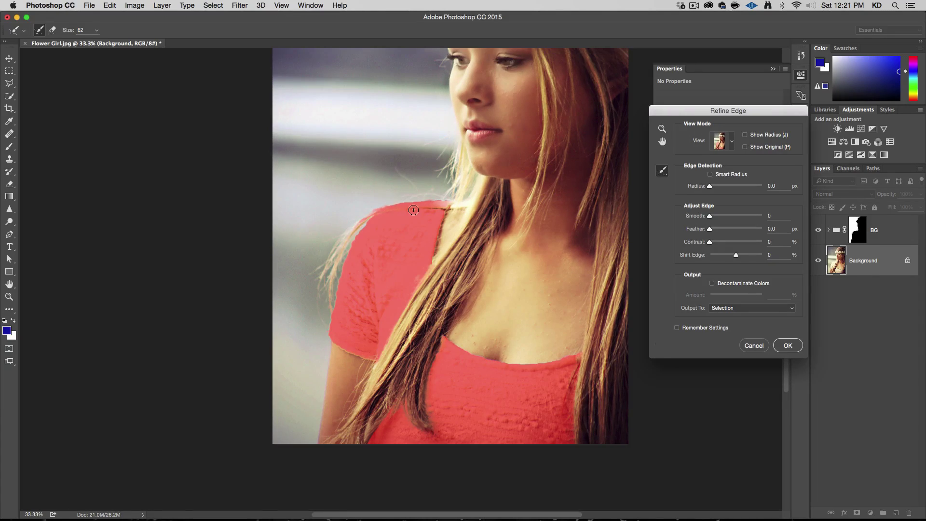
left_click_drag(445, 201, 378, 204)
left_click(789, 346)
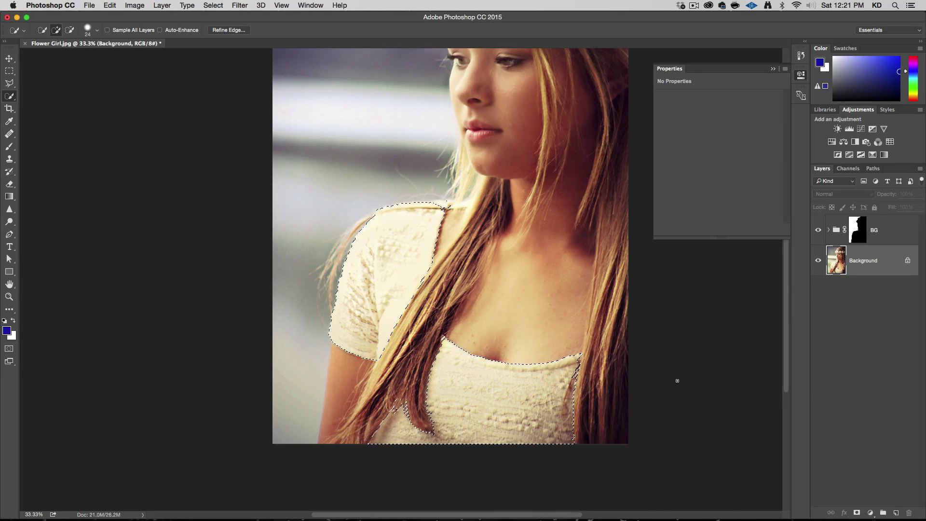
Create a group above BG, mask it with the top's selection, and name it Dress
left_click(890, 229)
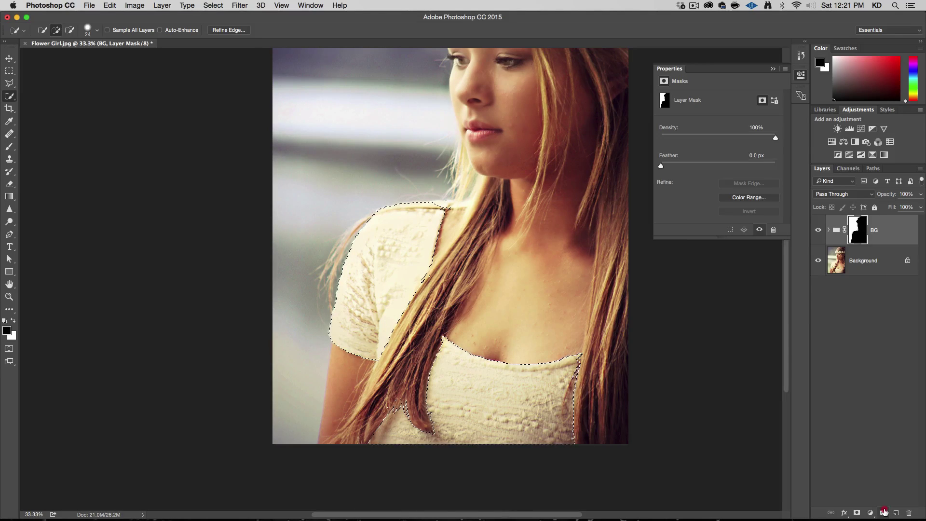
left_click(883, 513)
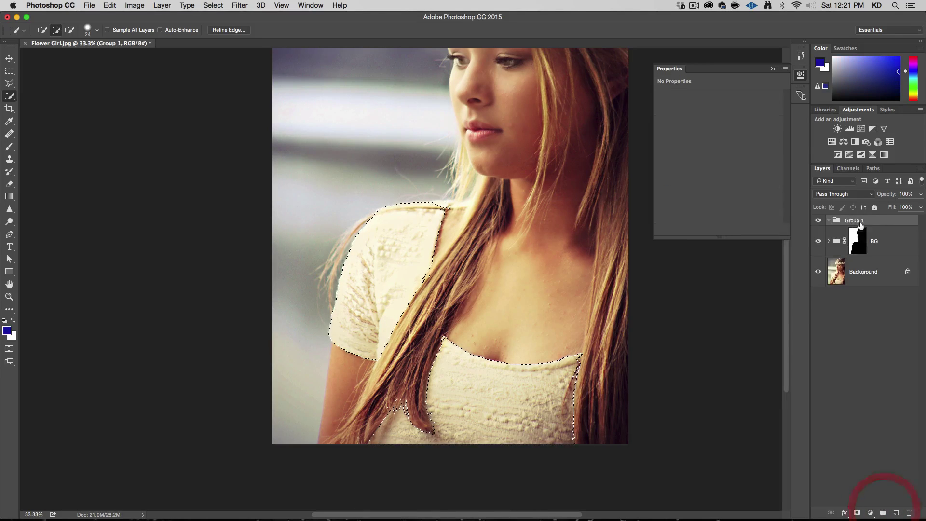
left_click(857, 513)
double_click(880, 230)
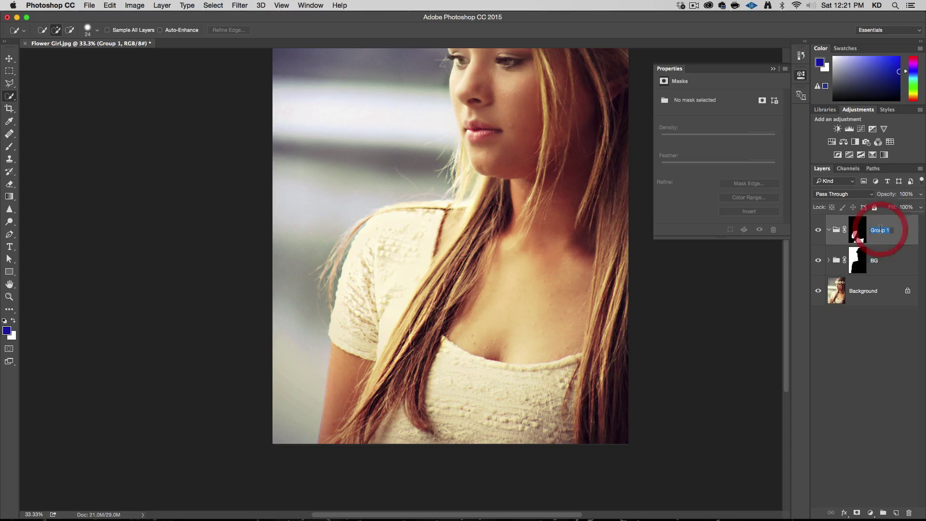
type("Dress")
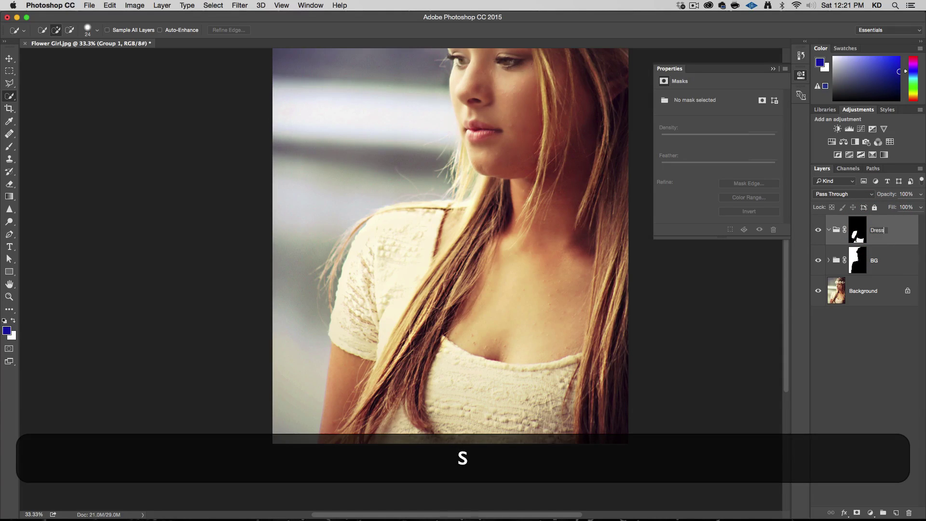
key("Return")
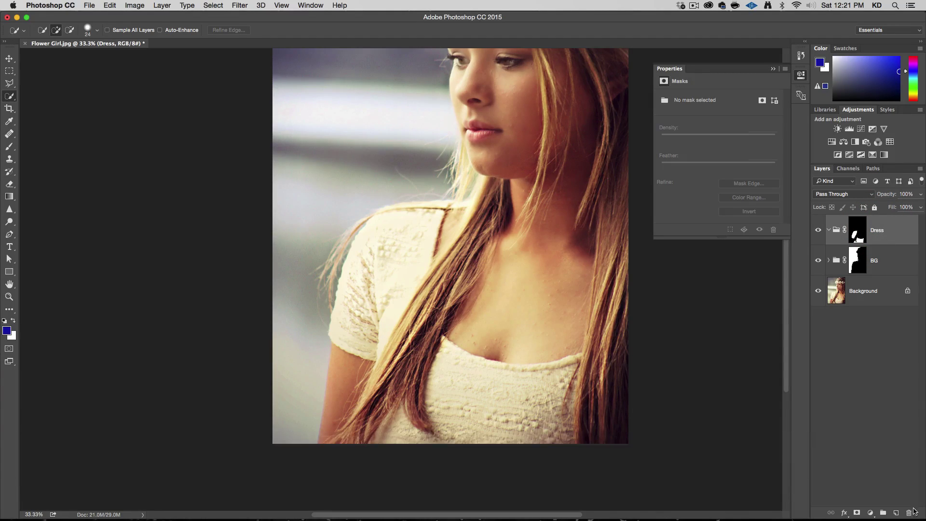
Add a Levels adjustment inside the Dress group and lower the Blue channel's white input level to about 234
left_click(872, 513)
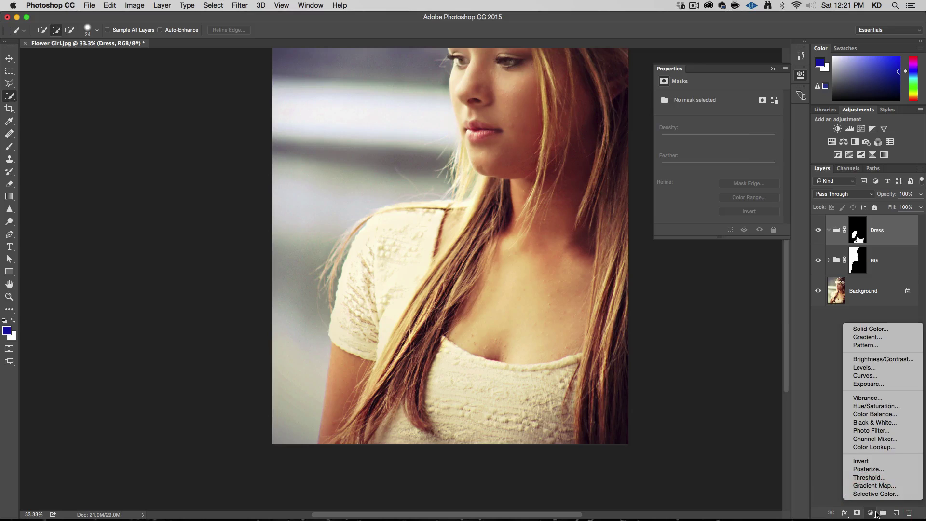
left_click(874, 368)
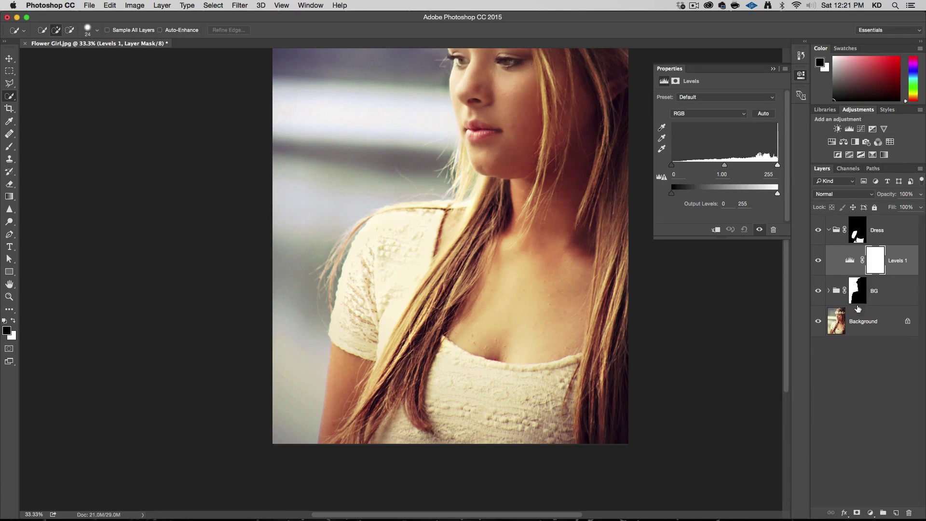
left_click(703, 115)
left_click(690, 136)
mouse_move(777, 166)
left_mouse_down()
mouse_move(688, 170)
mouse_move(779, 169)
left_mouse_up()
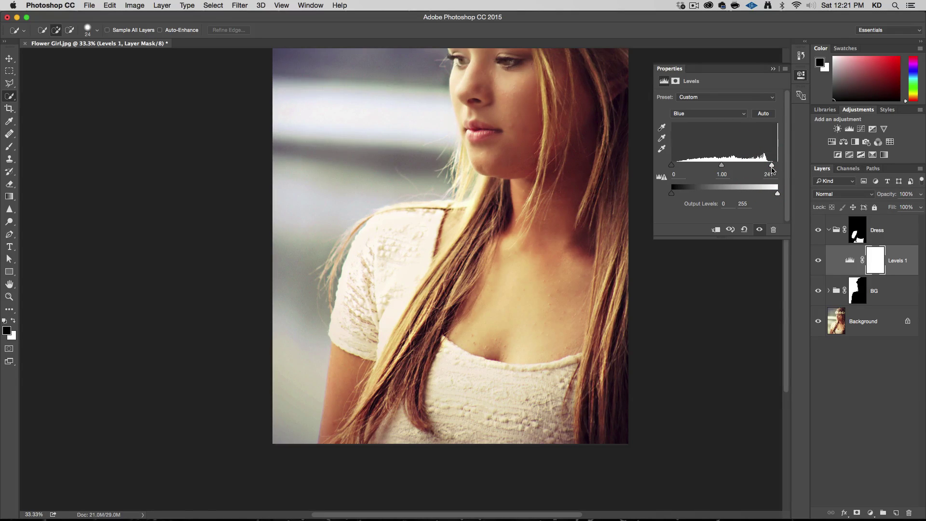
Check the Levels adjustment's Red channel and compare the top with the adjustment switched off and on
left_click(759, 229)
left_click(737, 113)
left_click(735, 106)
left_click_drag(778, 167, 776, 165)
left_click(719, 113)
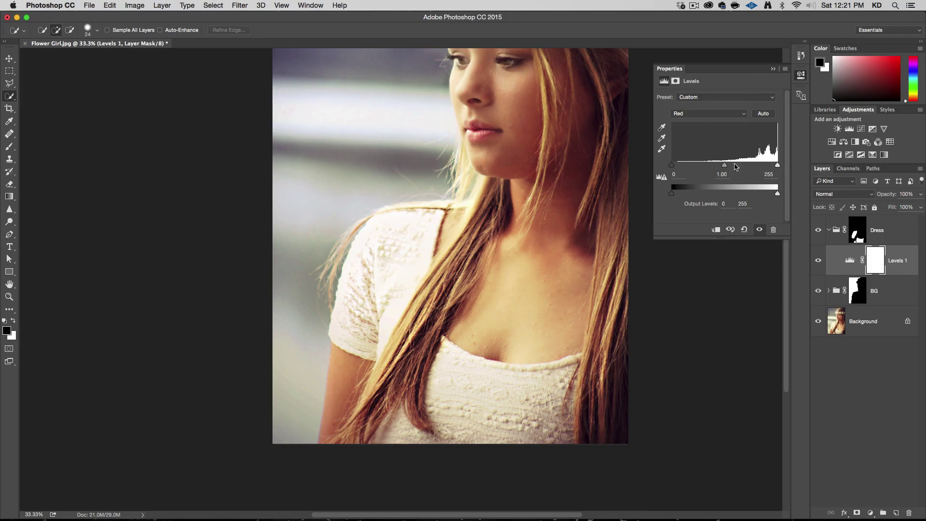
left_click(761, 230)
left_click(761, 230)
left_click(761, 230)
left_click(760, 229)
left_click(761, 230)
left_click(761, 230)
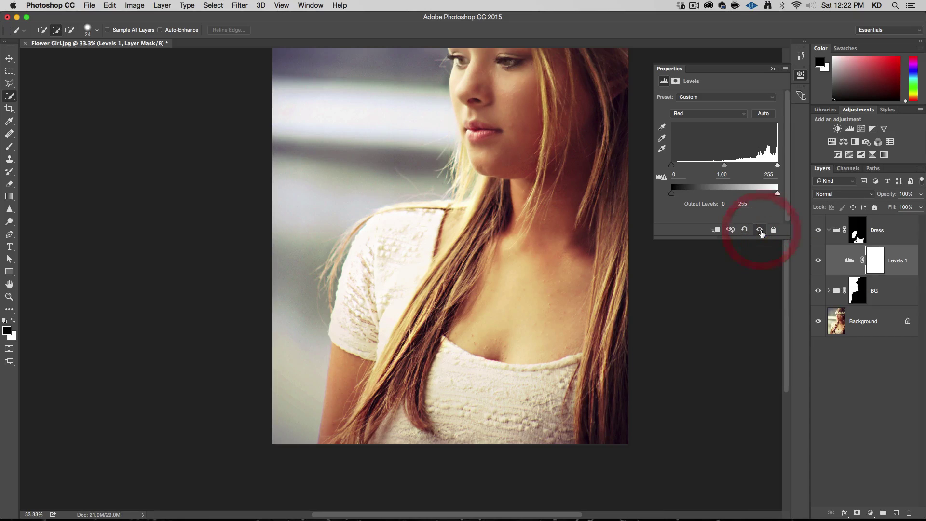
Set the Blue channel's midtone level to 1.10 in the Levels adjustment
left_click(705, 113)
left_click(709, 124)
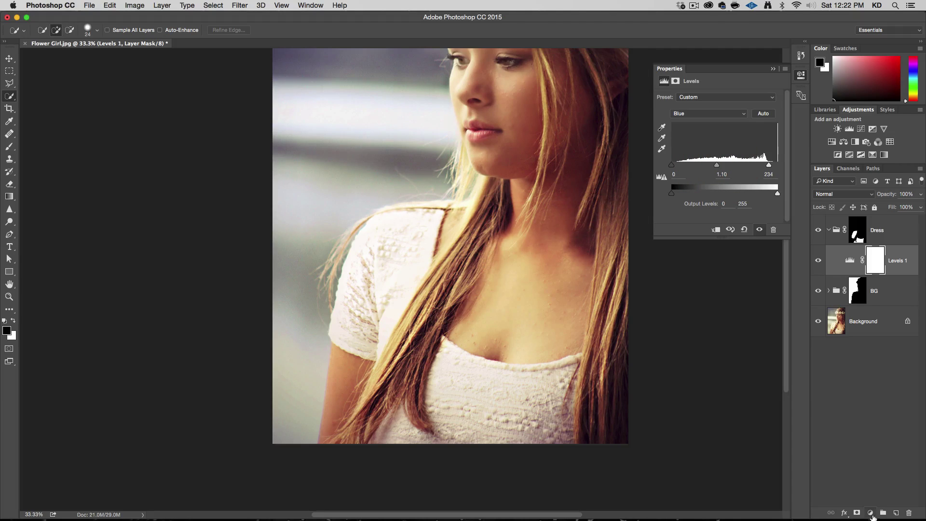
Add a Hue/Saturation adjustment in the Dress group and set the master saturation to -17
left_click(871, 514)
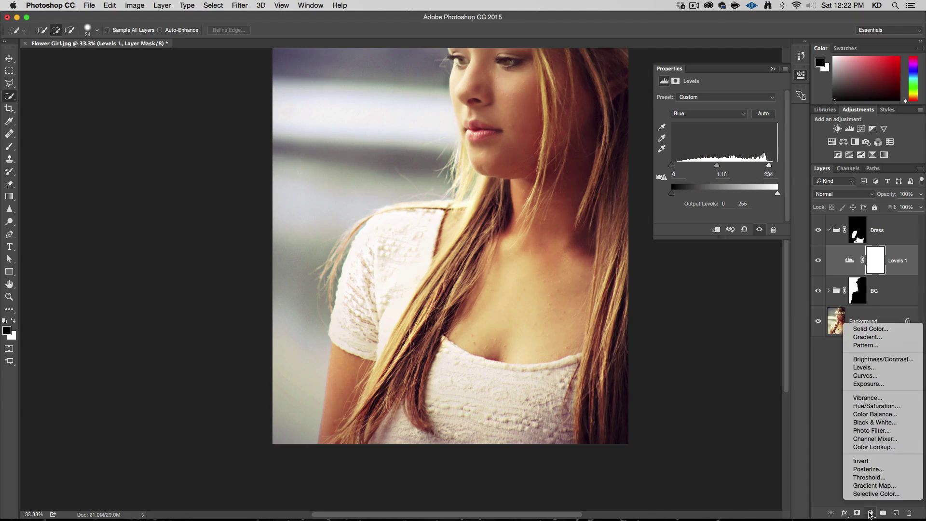
left_click(895, 408)
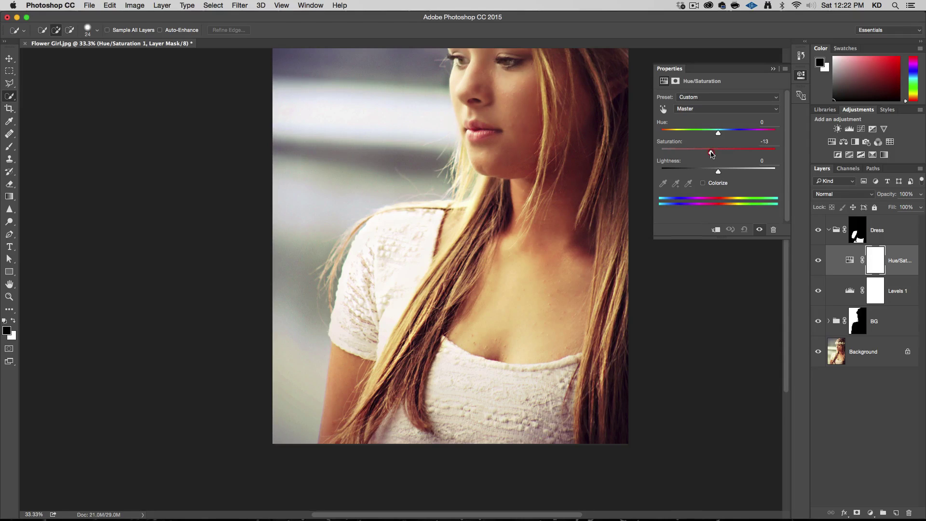
mouse_move(701, 153)
left_mouse_down()
mouse_move(689, 154)
mouse_move(700, 155)
left_mouse_up()
mouse_move(704, 157)
left_mouse_down()
mouse_move(655, 153)
mouse_move(700, 154)
left_mouse_up()
left_click(709, 151)
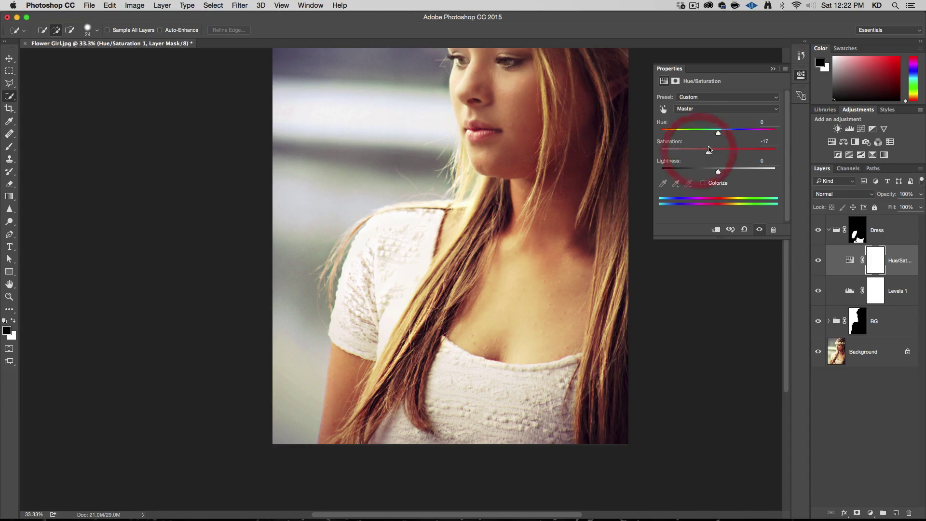
Compare the photo with the Dress group hidden and shown
left_click(819, 232)
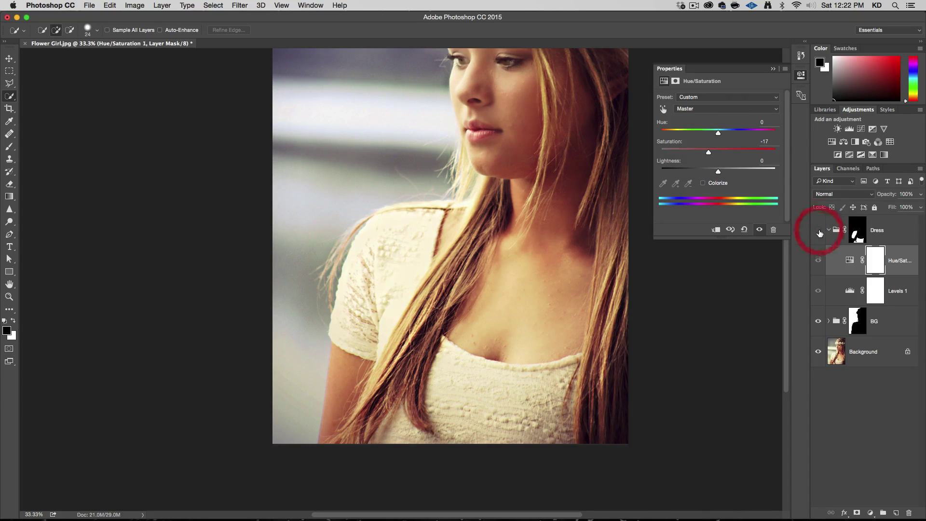
left_click(819, 232)
left_click(819, 231)
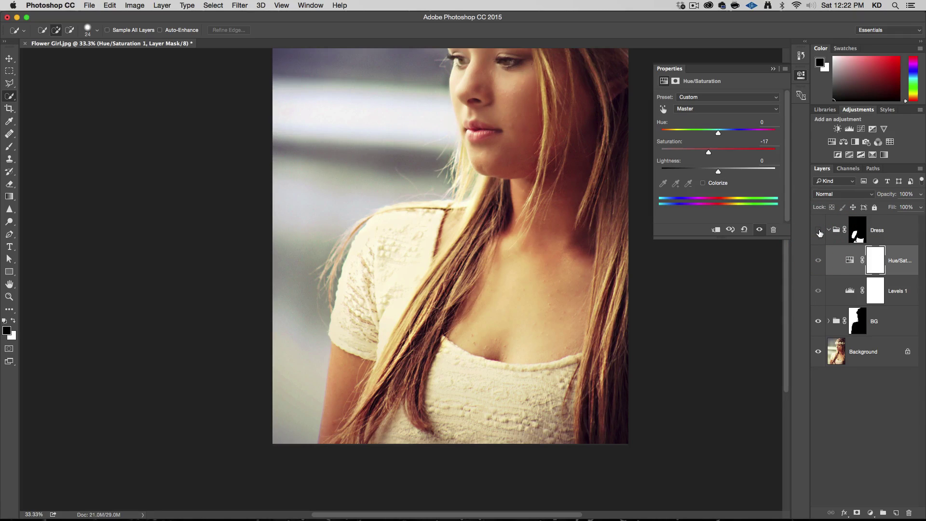
left_click(819, 232)
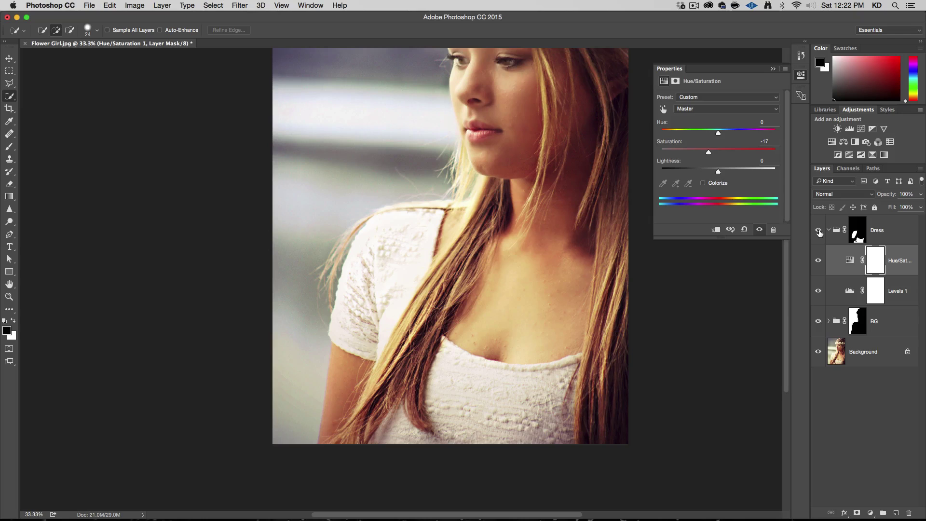
Set the Dress group's Levels Blue channel midtone to 1.04, and collapse the group
left_click(852, 295)
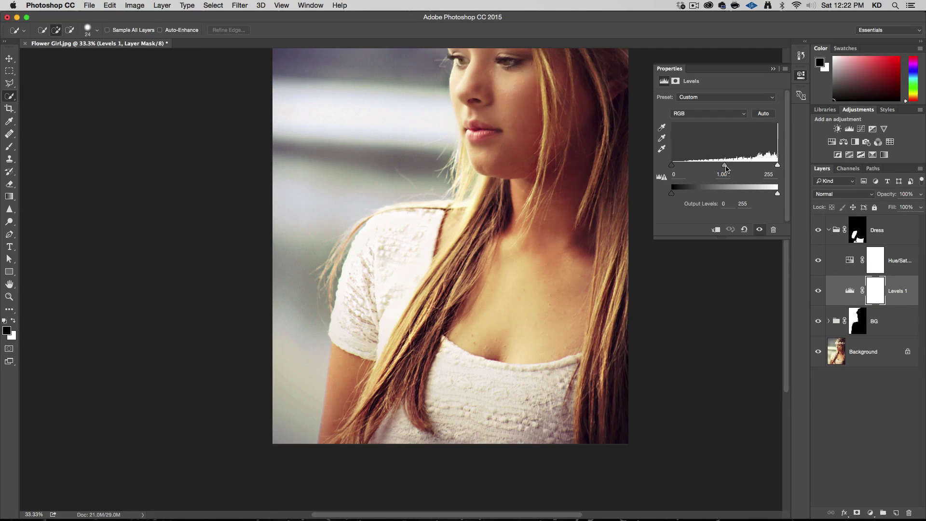
left_click(708, 119)
left_click(699, 138)
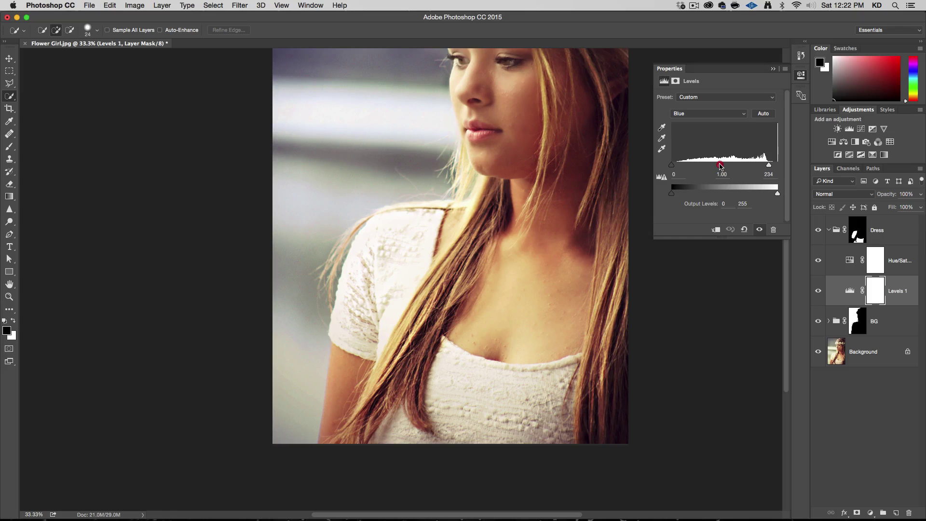
left_click_drag(720, 167, 719, 166)
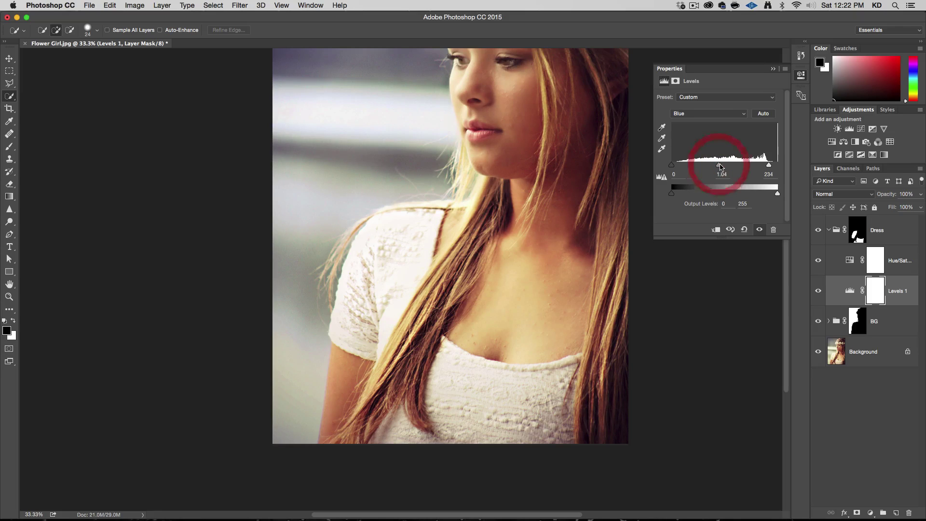
left_click(829, 230)
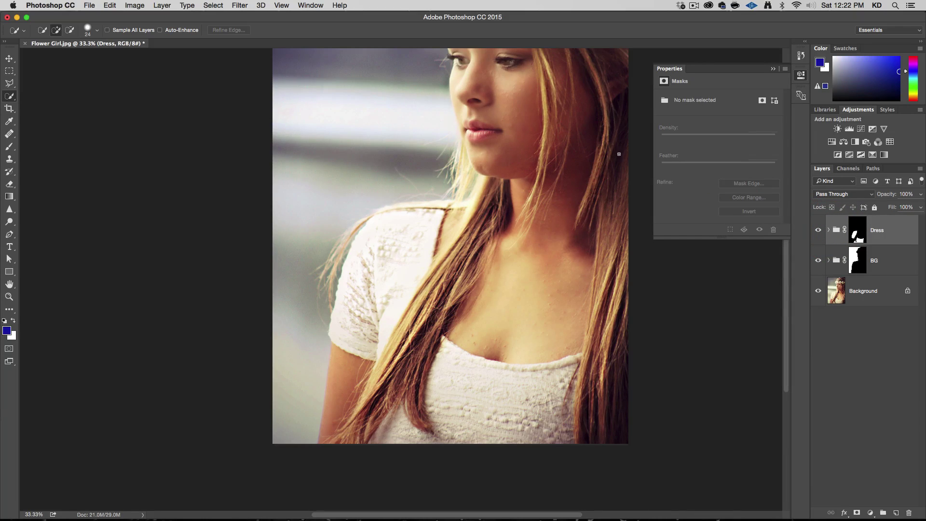
Use the Quick Selection tool on the Background layer to select all five flowers of the headband
left_click_drag(615, 149, 583, 262)
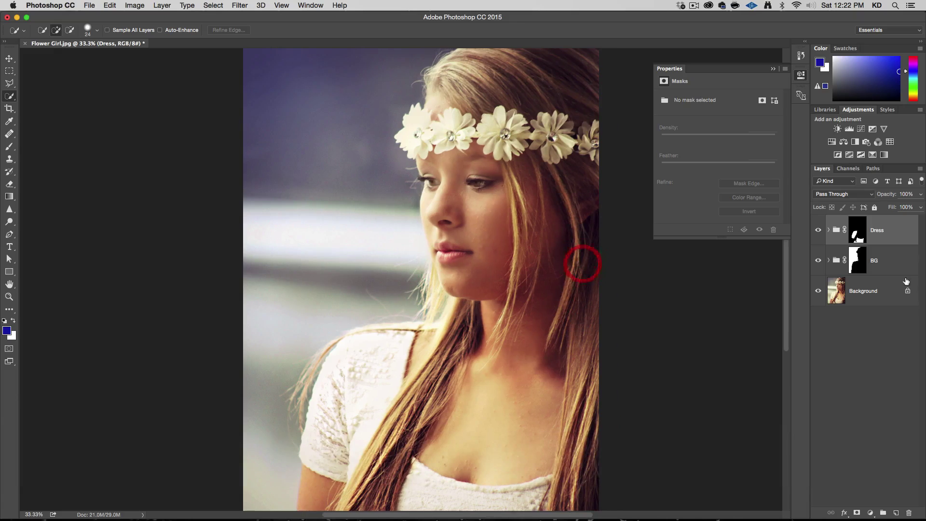
left_click(839, 288)
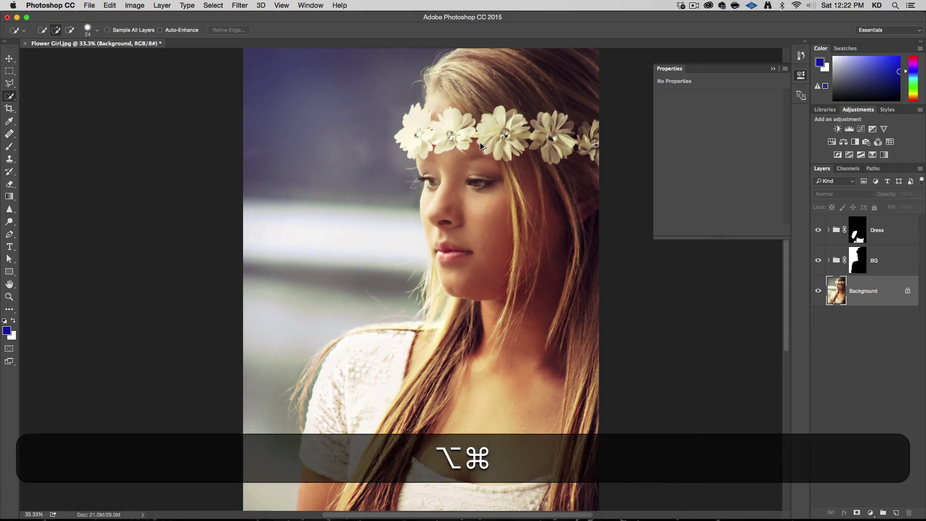
key("alt+super+plus")
key("alt+super+plus")
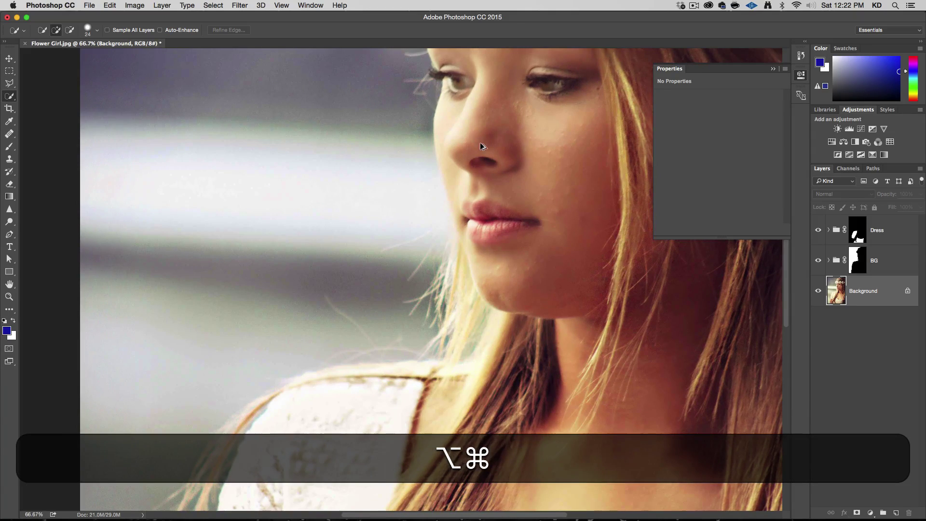
key("alt+super+plus")
left_click_drag(407, 188, 241, 344)
scroll(242, 344, "up", 10)
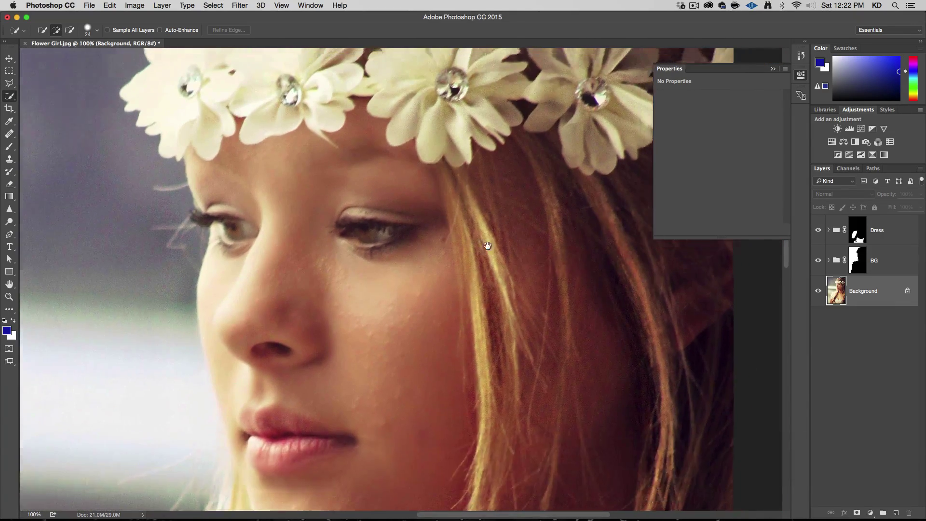
scroll(508, 216, "right", 4)
left_click(801, 75)
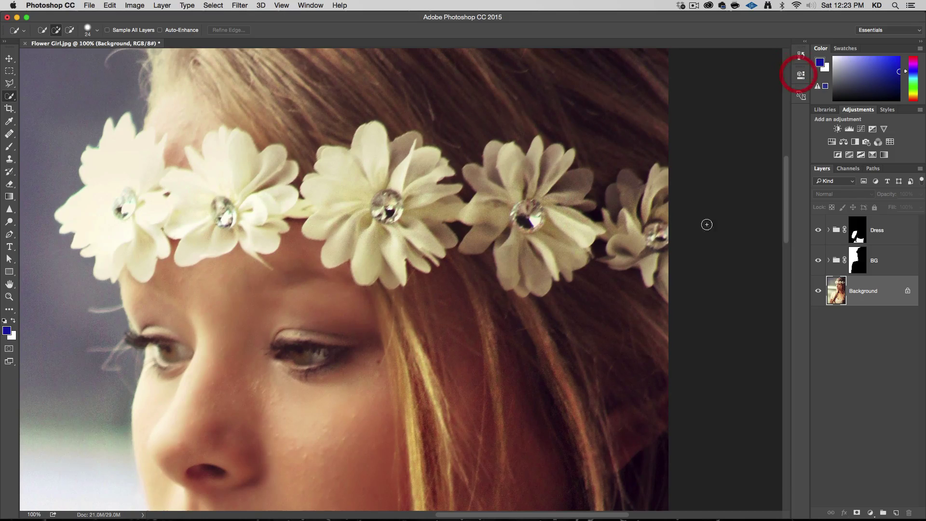
left_click_drag(420, 209, 471, 209)
mouse_move(420, 191)
left_mouse_down()
mouse_move(440, 197)
mouse_move(428, 188)
left_mouse_up()
key("alt+super+z")
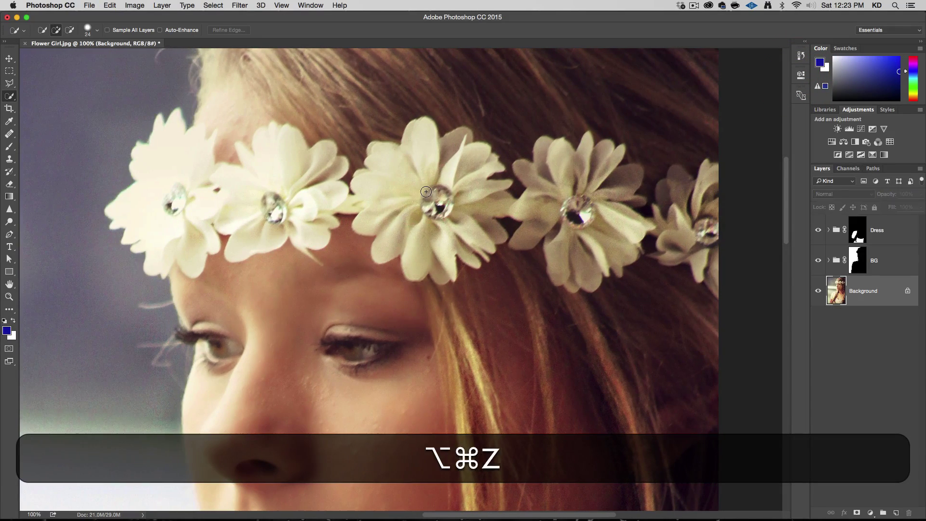
left_click_drag(372, 193, 383, 189)
left_click_drag(198, 173, 179, 157)
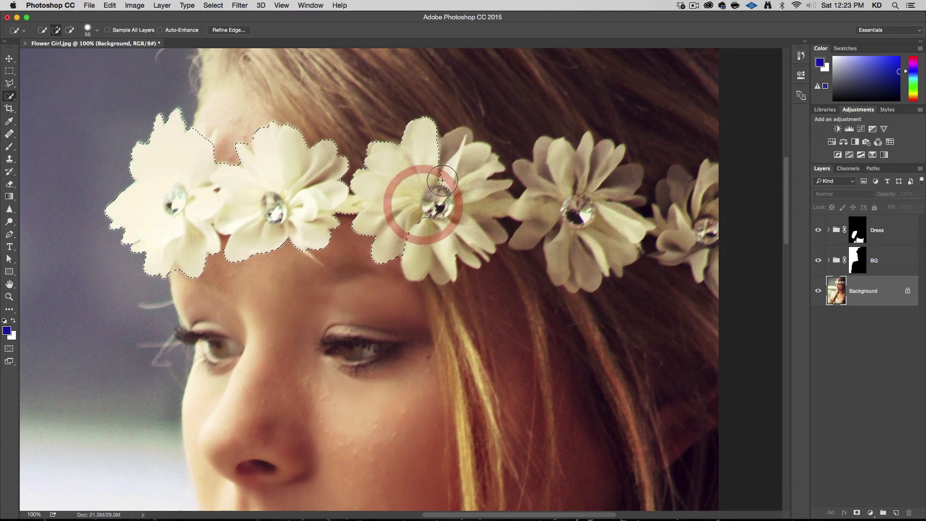
mouse_move(558, 196)
left_mouse_down()
mouse_move(583, 197)
mouse_move(586, 221)
mouse_move(598, 228)
mouse_move(593, 203)
left_mouse_up()
mouse_move(701, 215)
left_mouse_down()
mouse_move(703, 224)
mouse_move(682, 206)
mouse_move(705, 248)
mouse_move(704, 237)
left_mouse_up()
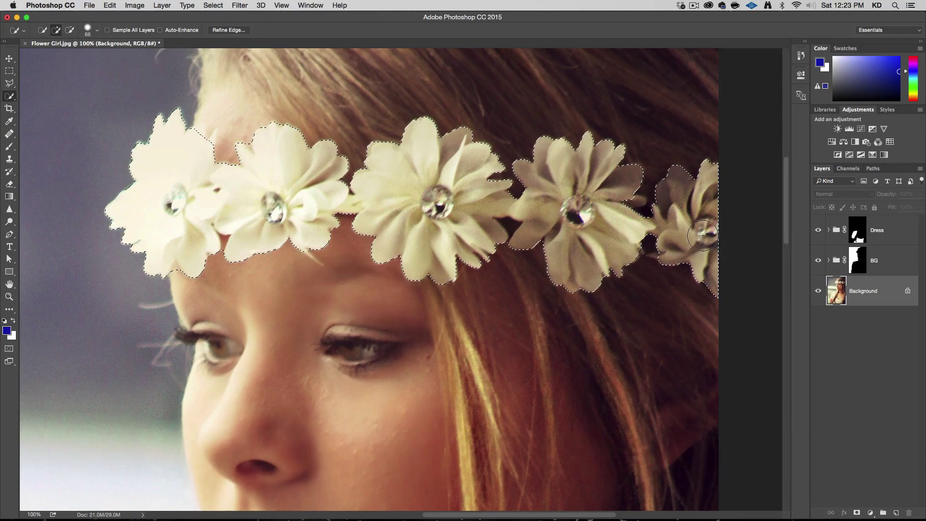
With a small selection brush, subtract the hair and skin gaps between neighbouring flowers from the headband selection
key("alt+ctrl")
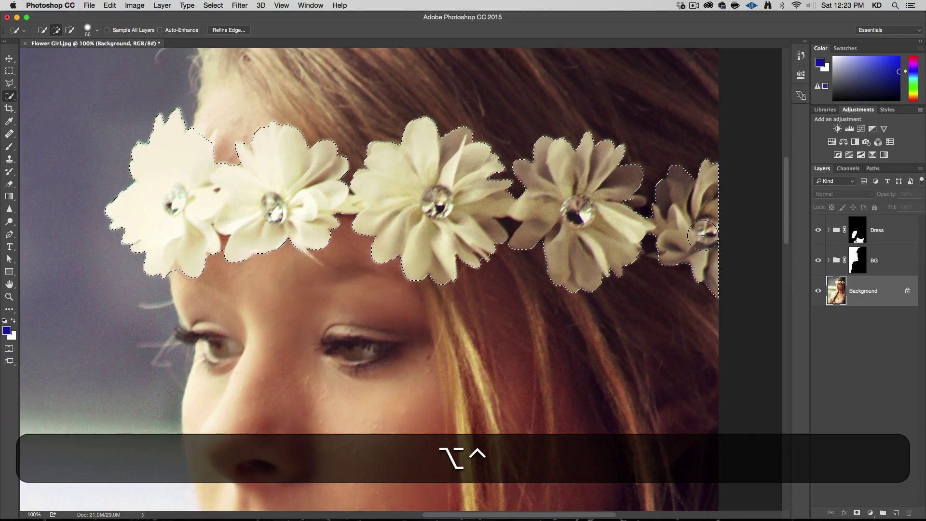
mouse_move(693, 236)
left_mouse_down()
mouse_move(680, 240)
mouse_move(707, 241)
left_mouse_up()
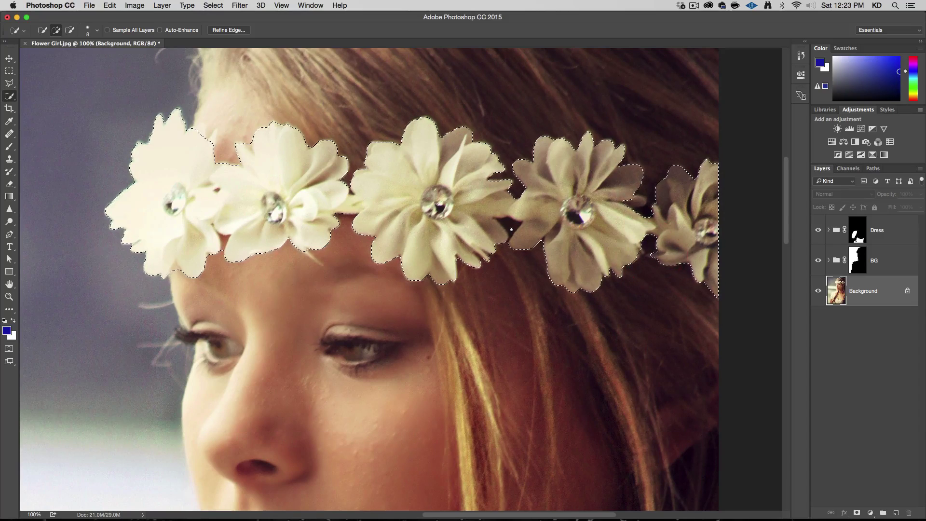
key("alt")
left_click_drag(509, 224, 514, 230)
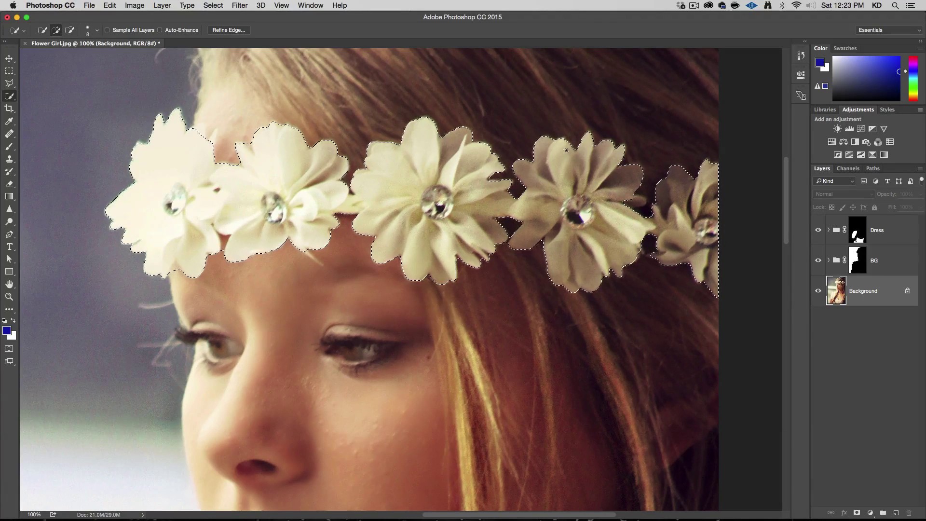
key("alt")
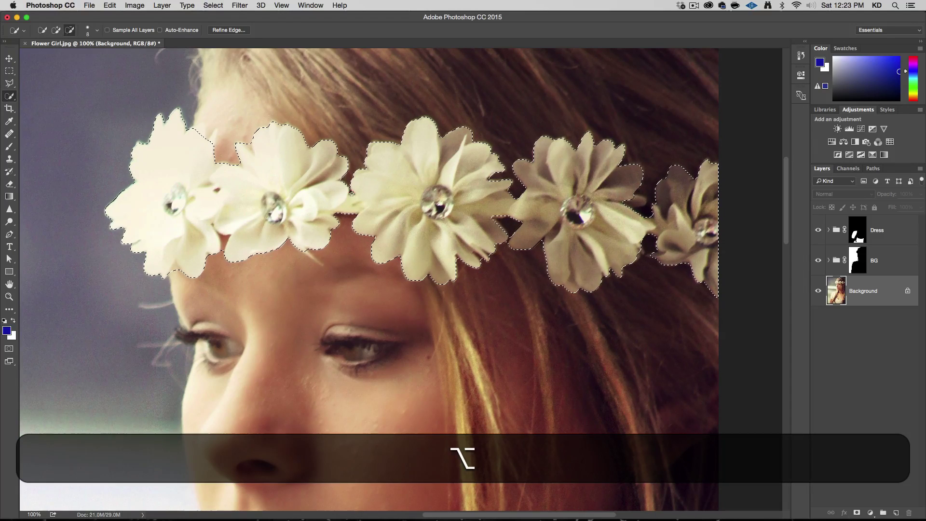
key("alt")
left_click(217, 249, "alt")
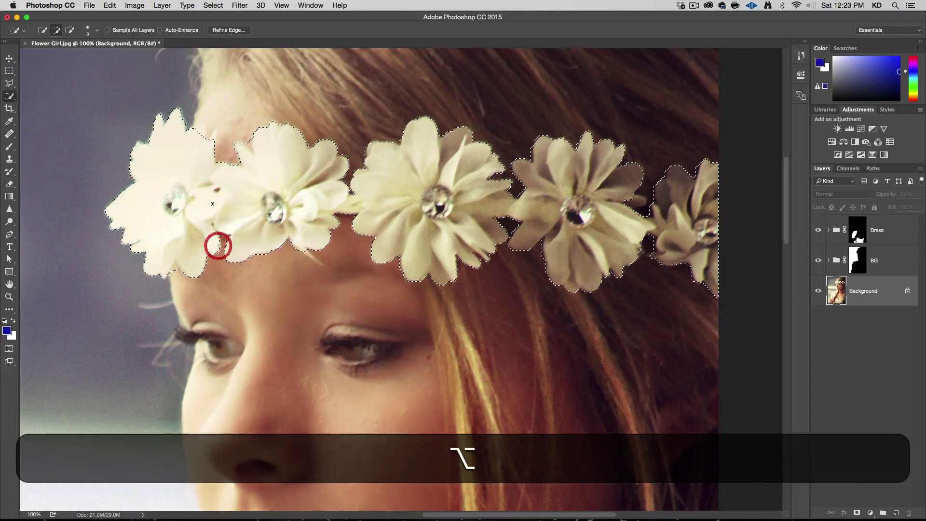
left_click(217, 184, "alt")
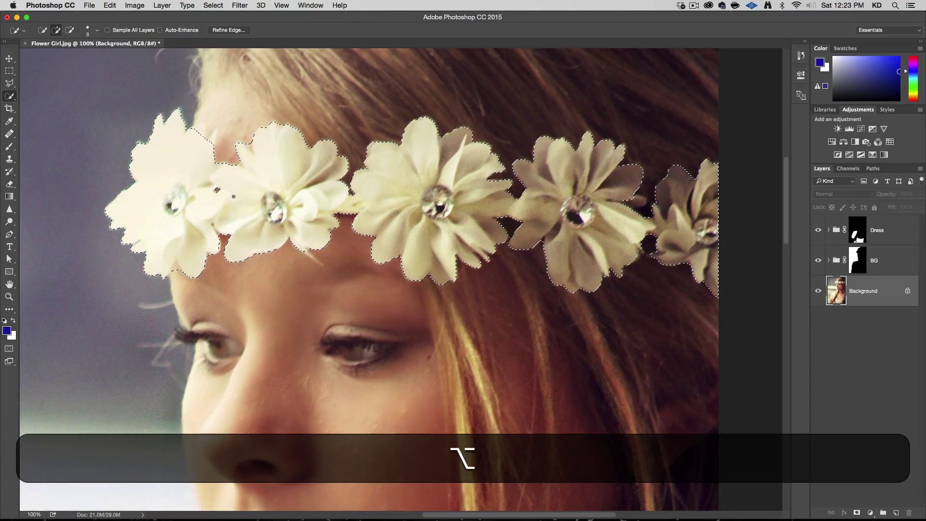
Open Refine Edge for the flower selection and set the radius to 4.4 px and the feather to 0.2 px
left_click(228, 30)
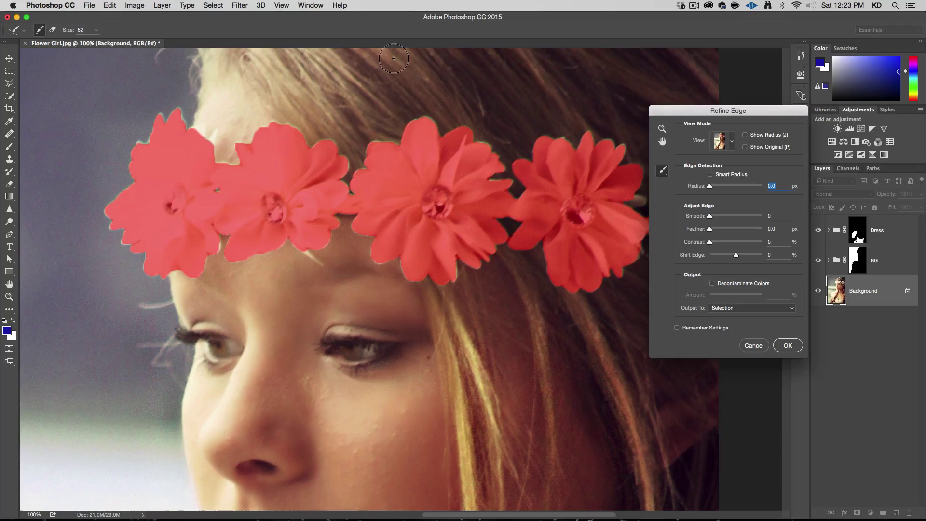
left_click(721, 187)
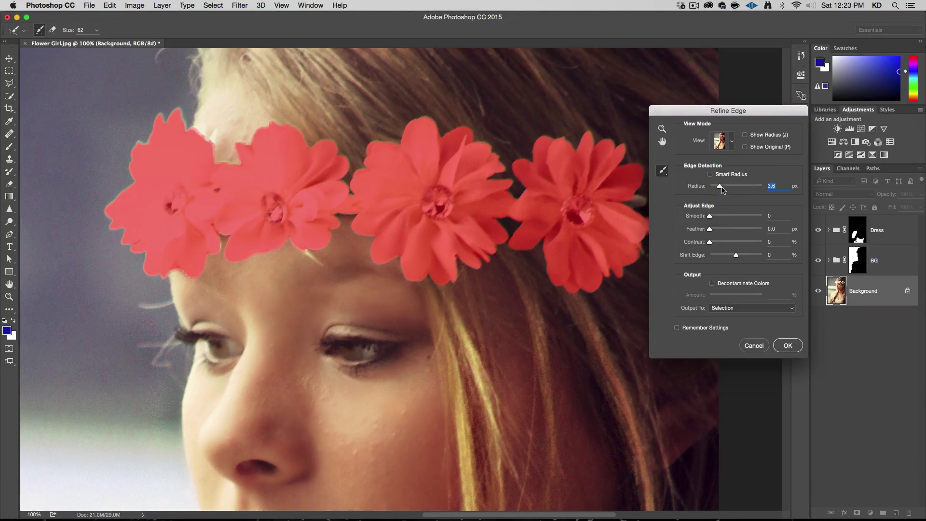
left_click_drag(724, 188, 725, 188)
left_click(712, 230)
left_click_drag(719, 115, 766, 293)
Brush edge refinement around the fourth flower and along the adjoining edges of the third flower
left_click_drag(628, 206, 627, 203)
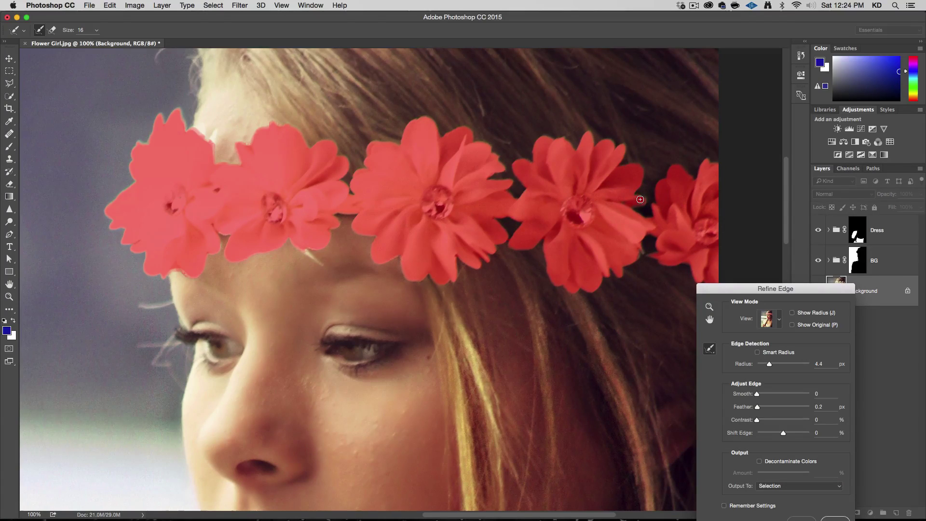
mouse_move(639, 199)
left_mouse_down()
mouse_move(637, 260)
mouse_move(647, 266)
mouse_move(649, 252)
mouse_move(633, 279)
mouse_move(634, 259)
mouse_move(601, 266)
left_mouse_up()
left_click_drag(517, 245, 502, 234)
left_click_drag(475, 140, 526, 172)
Set the edge radius to 2.4 px with Smart Radius on, brush the first flower's edges, and apply the refinement
left_click_drag(764, 366, 764, 365)
left_click(757, 353)
mouse_move(186, 120)
left_mouse_down()
mouse_move(168, 112)
mouse_move(182, 128)
mouse_move(152, 129)
mouse_move(132, 154)
mouse_move(125, 192)
mouse_move(107, 211)
mouse_move(116, 234)
mouse_move(159, 277)
left_mouse_up()
left_click_drag(772, 285, 627, 160)
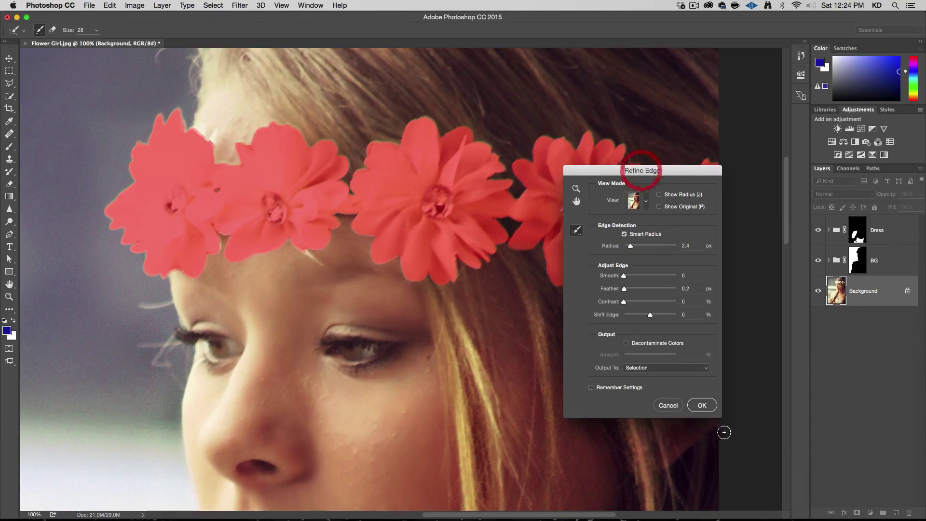
left_click(708, 407)
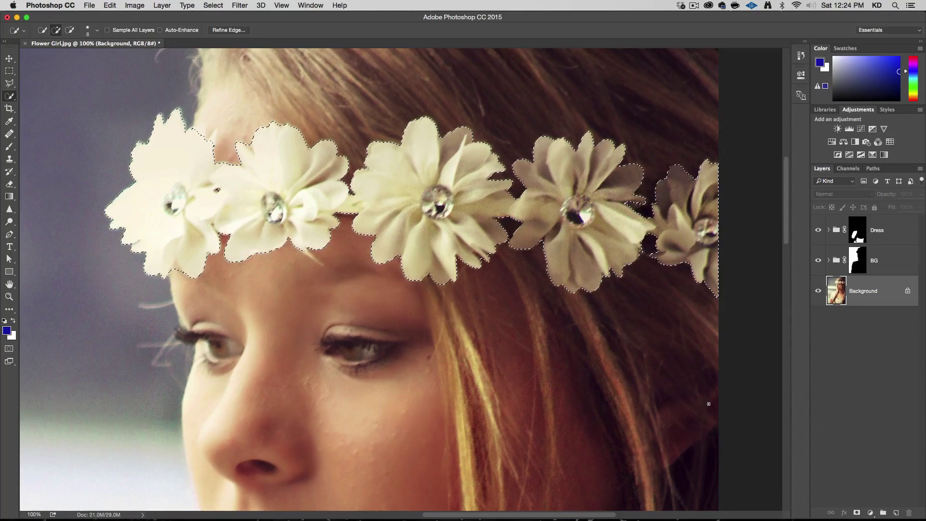
Create a new group above the Dress group and name it Flowers
left_click(900, 227)
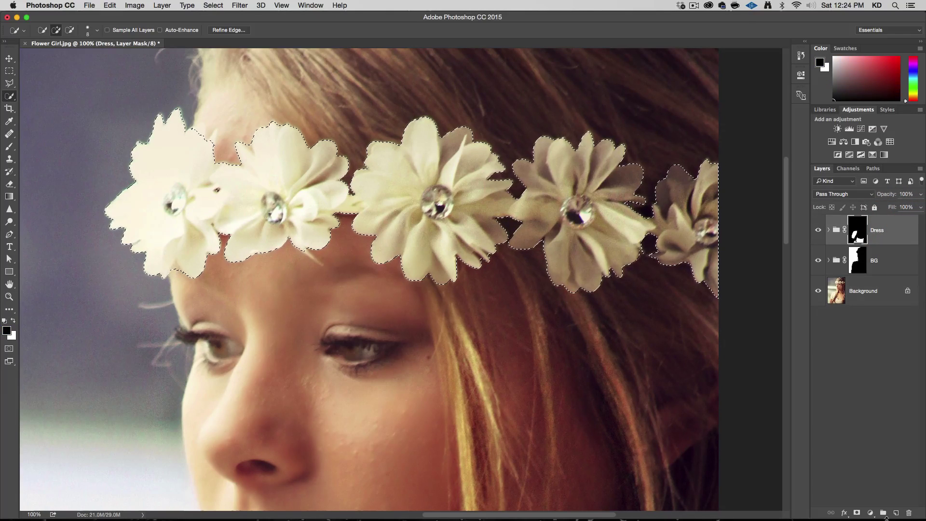
key("super+g")
double_click(854, 221)
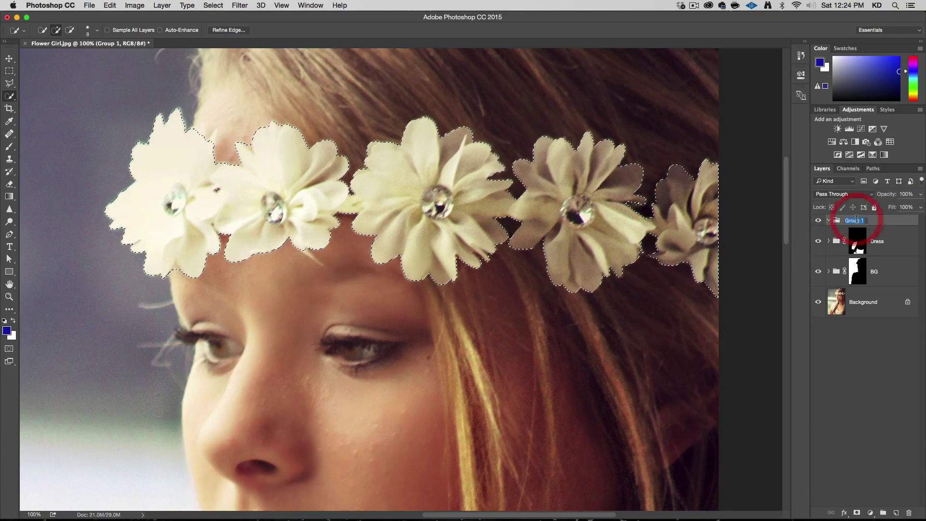
type("Flowers")
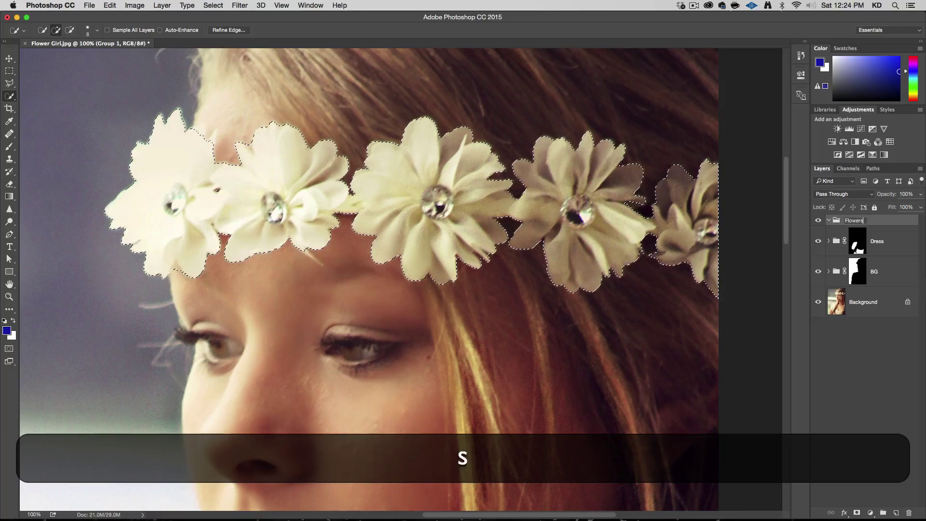
key("Return")
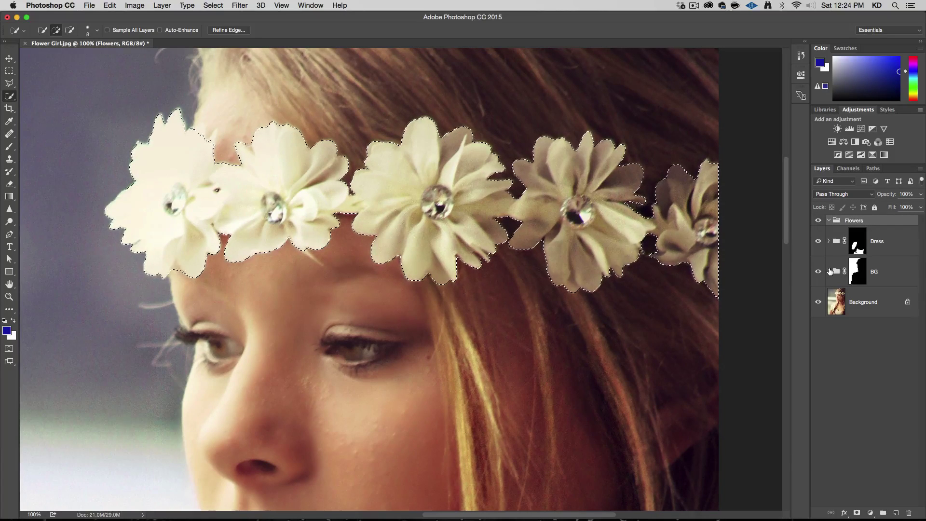
Add a Levels adjustment masked to the flowers, and set its Blue channel white input to 236 and midtone to about 1.15
key("alt+super+minus")
key("alt+super+minus")
key("alt+super+minus")
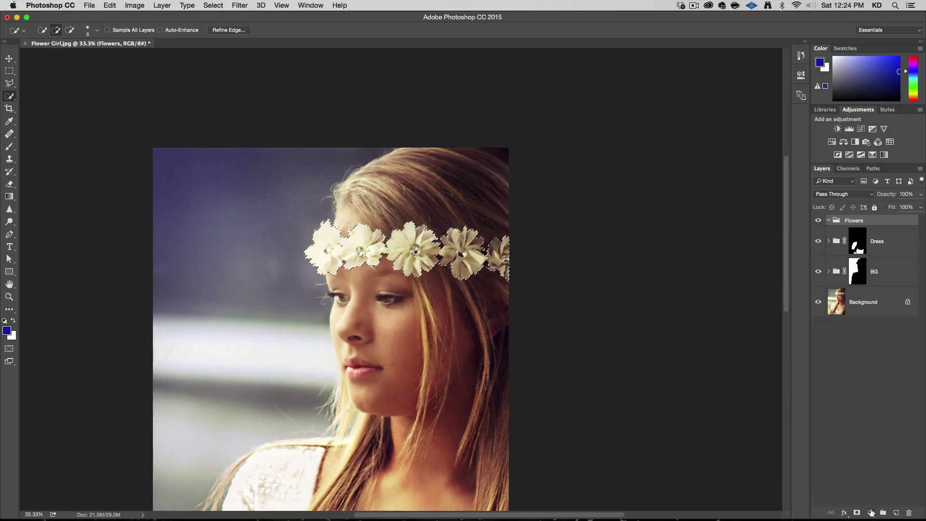
left_click(871, 513)
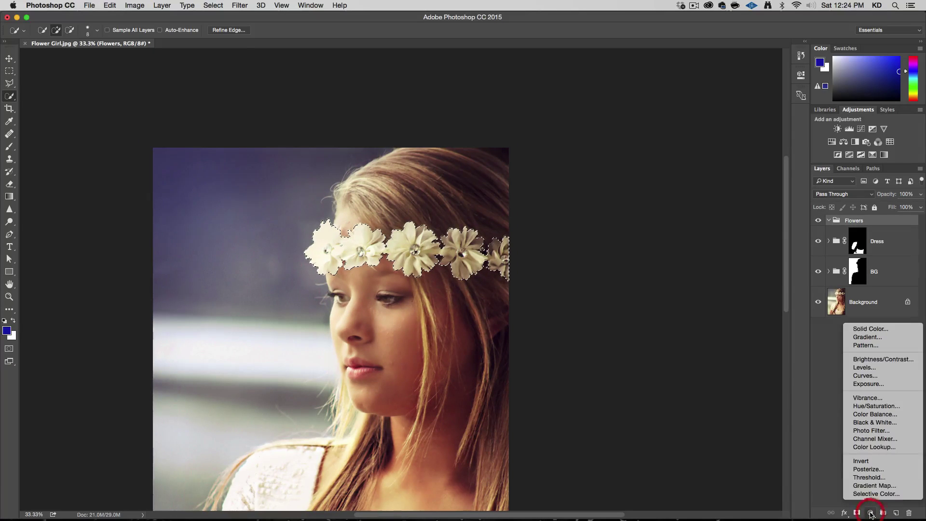
left_click(888, 368)
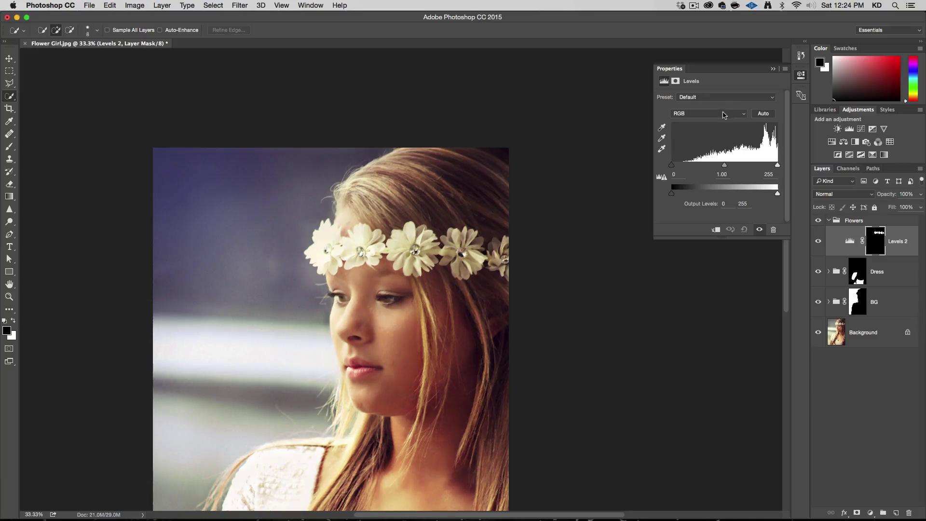
left_click(724, 115)
left_click(724, 137)
left_click_drag(775, 165, 770, 166)
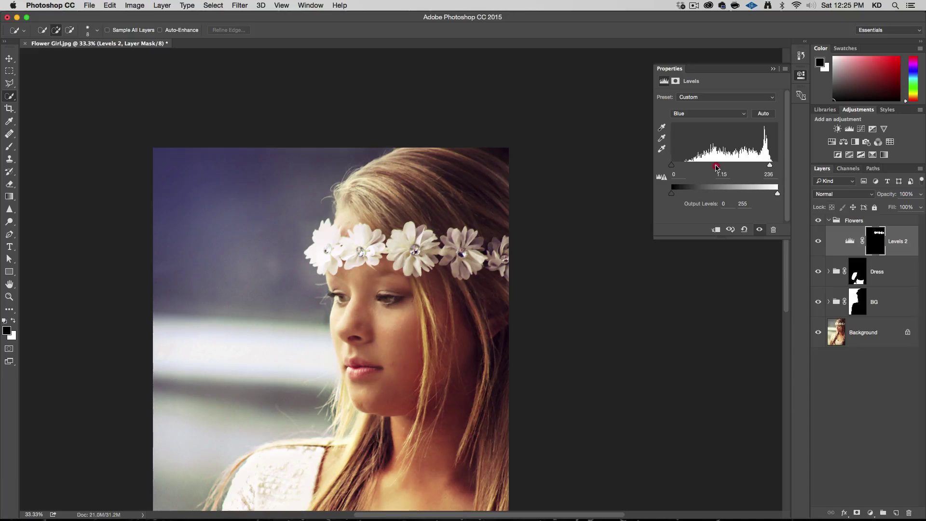
left_click_drag(718, 167, 717, 167)
Look through the Green and Red channels of the flowers' Levels adjustment and return to RGB
left_click(715, 114)
left_click(715, 106)
left_click(716, 116)
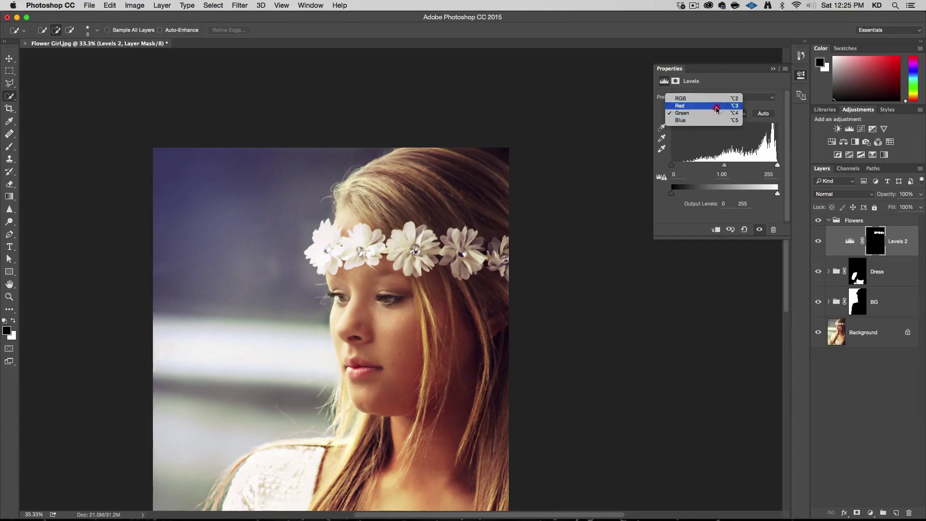
left_click(715, 106)
left_click(715, 114)
left_click(715, 106)
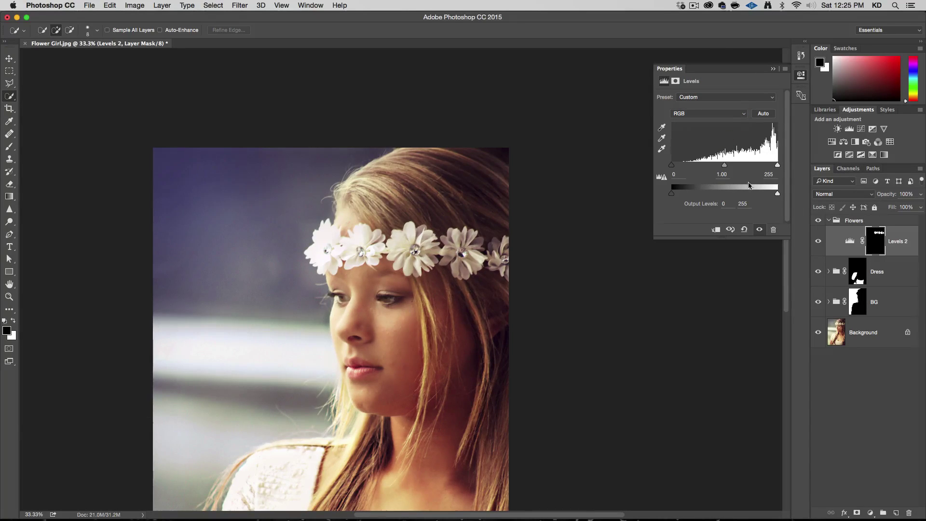
Add a Hue/Saturation adjustment in the Flowers group and lower its master saturation
left_click(870, 513)
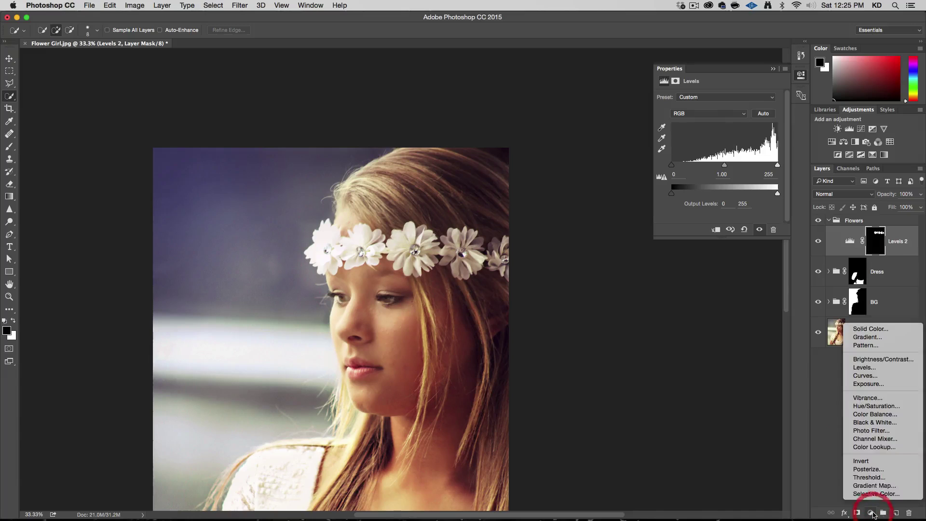
left_click(893, 406)
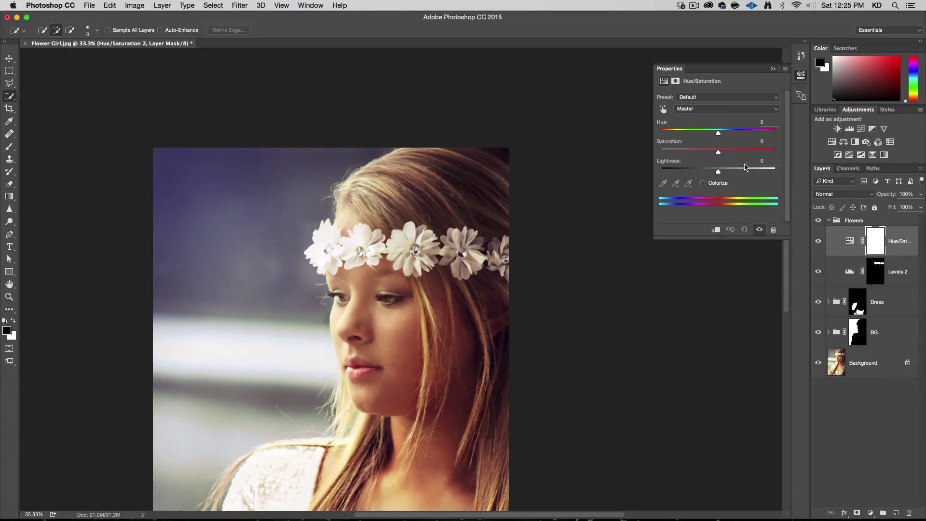
left_click_drag(713, 146, 705, 151)
Load the flowers' Levels mask as a selection and add it as the layer mask of the Flowers group
left_click(848, 273)
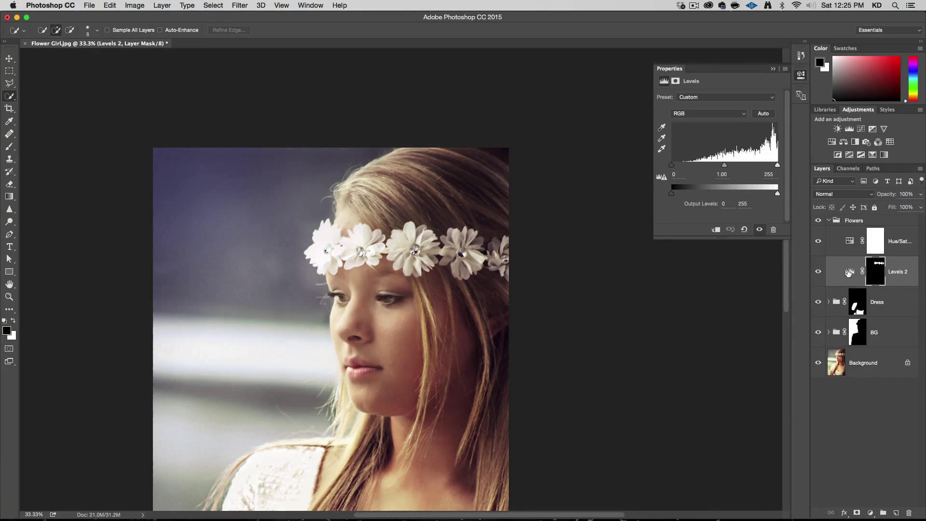
key("super")
left_click(879, 272, "super")
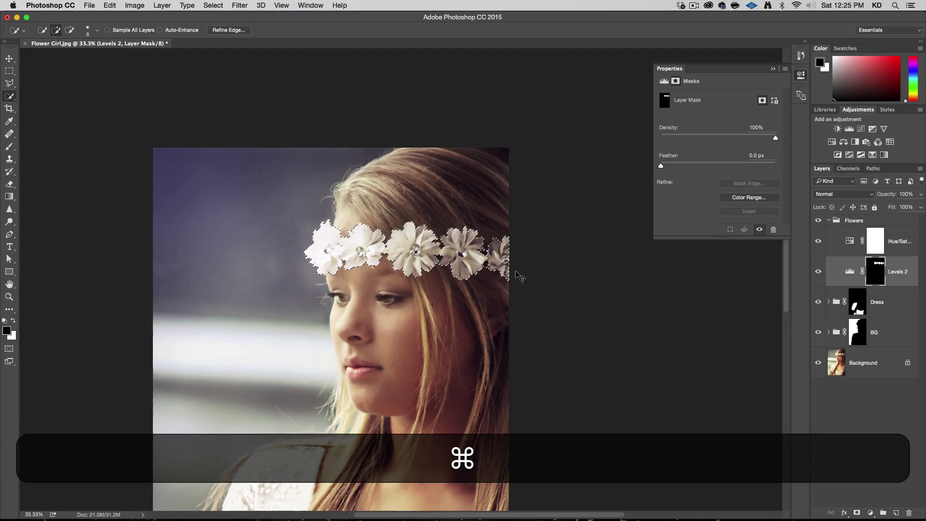
left_click(857, 222)
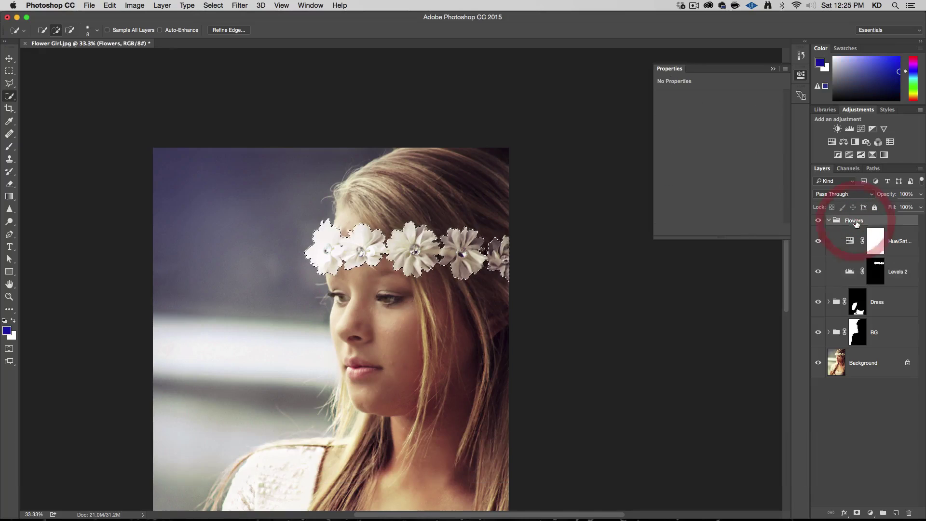
left_click(856, 513)
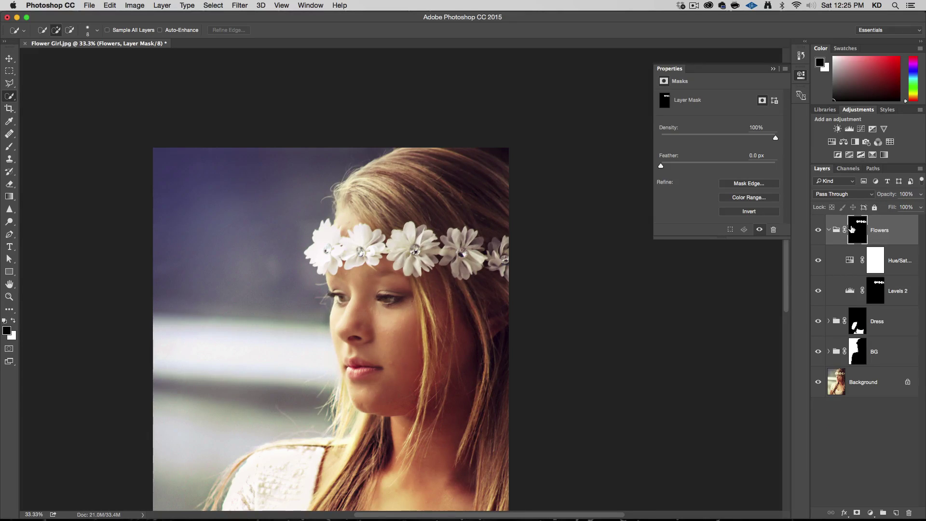
Disable the layer mask of the Levels adjustment inside the Flowers group
left_click(876, 288)
right_click(874, 288)
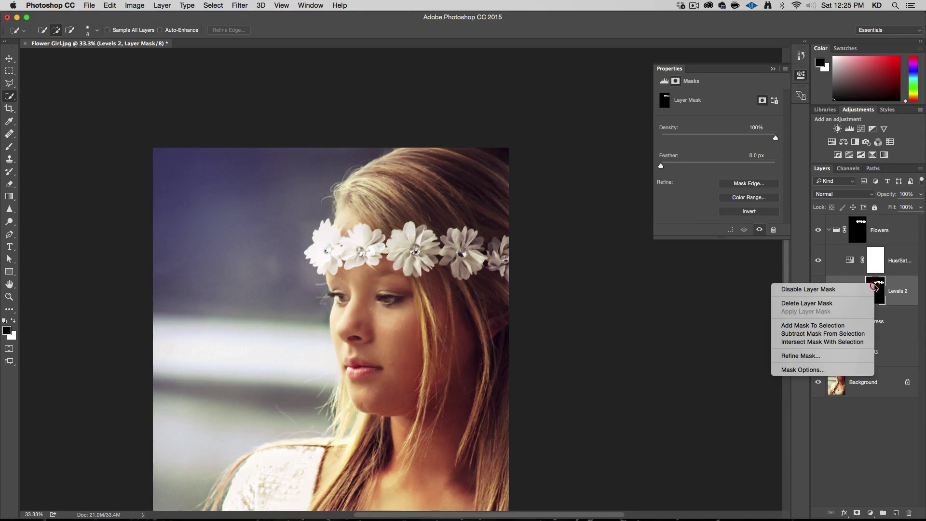
left_click(866, 289)
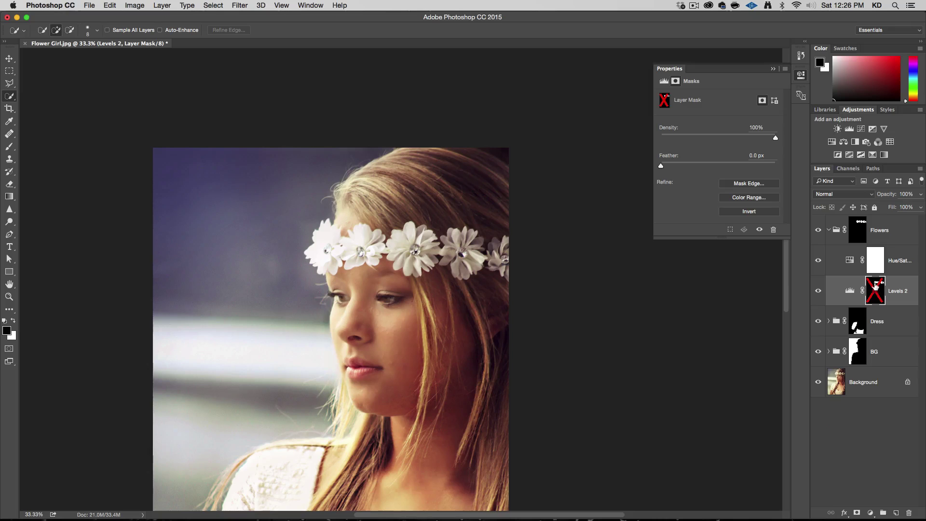
Collapse the Flowers group, then put the Flowers, Dress and BG groups into a new group named Version 1
left_click(829, 231)
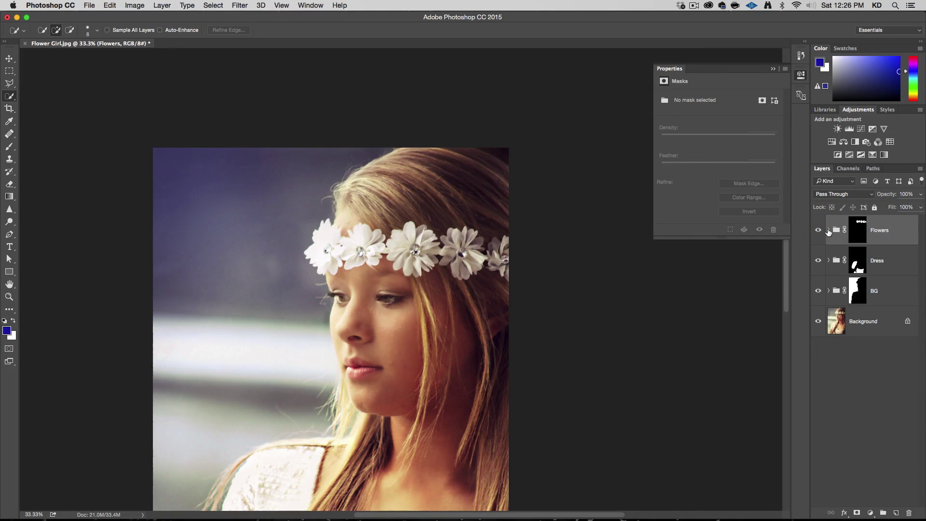
left_click(885, 288, "shift")
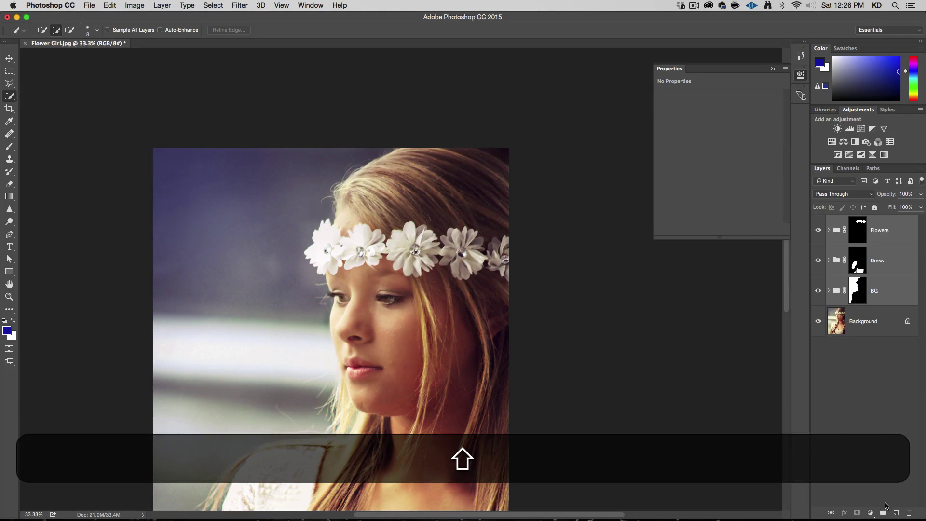
left_click(883, 513, "shift")
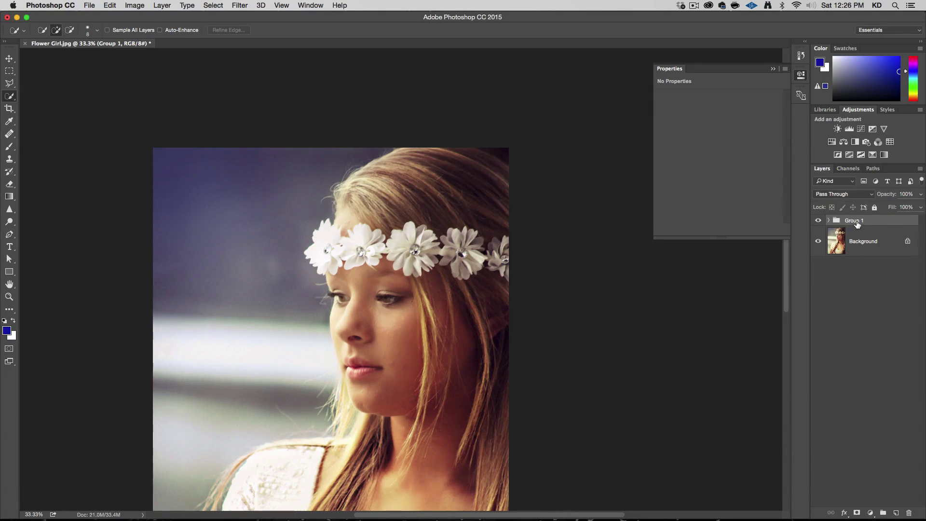
double_click(857, 223)
type("Version 1")
key("Return")
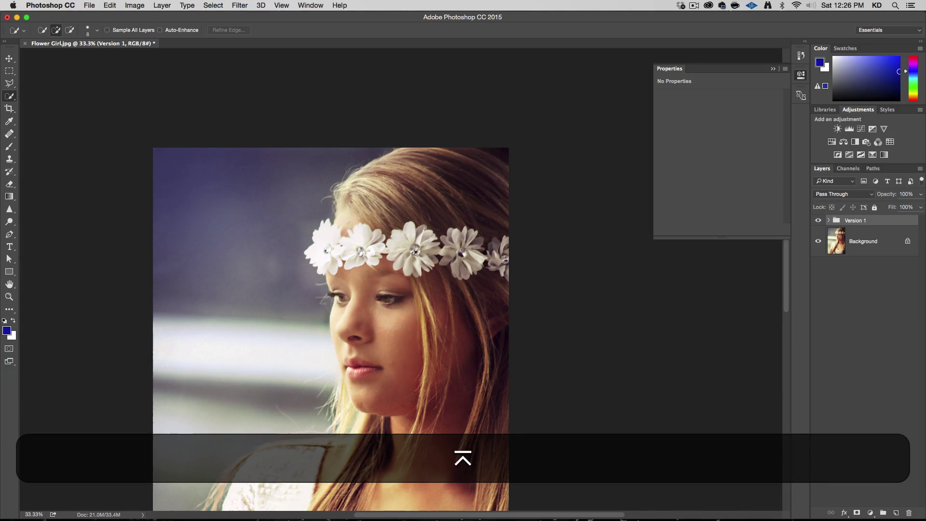
Compare the whole photo with and without the Version 1 adjustments by toggling the group's visibility
left_click(819, 221)
left_click(818, 221)
key("space")
left_click_drag(595, 364, 648, 259)
key("alt+super+minus")
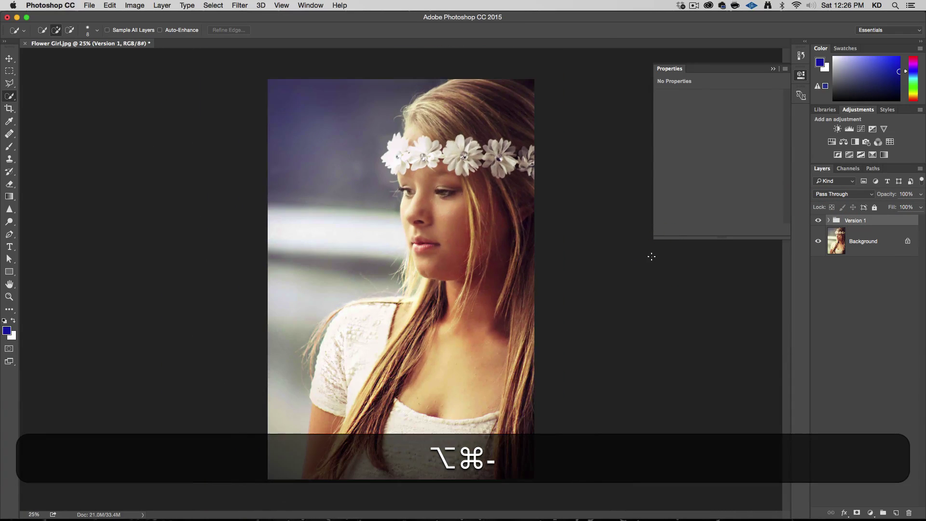
left_click(817, 221)
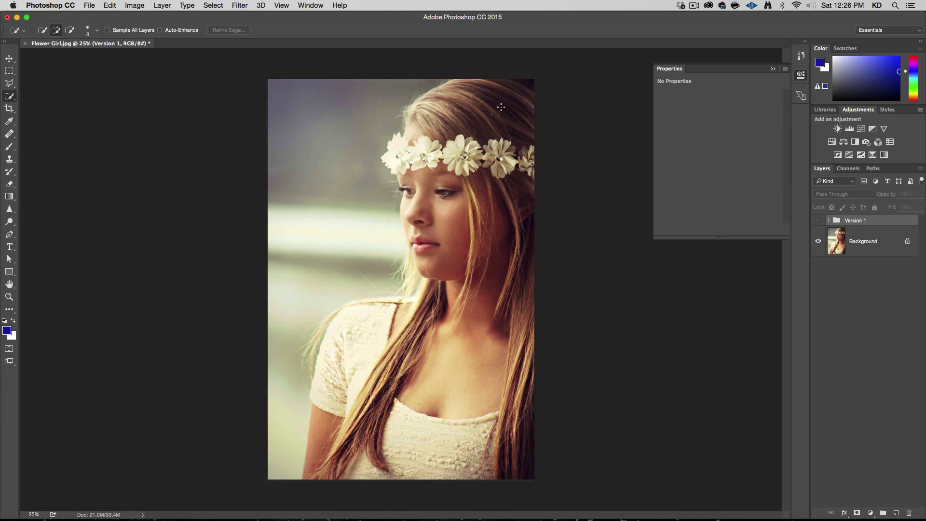
left_click(818, 221)
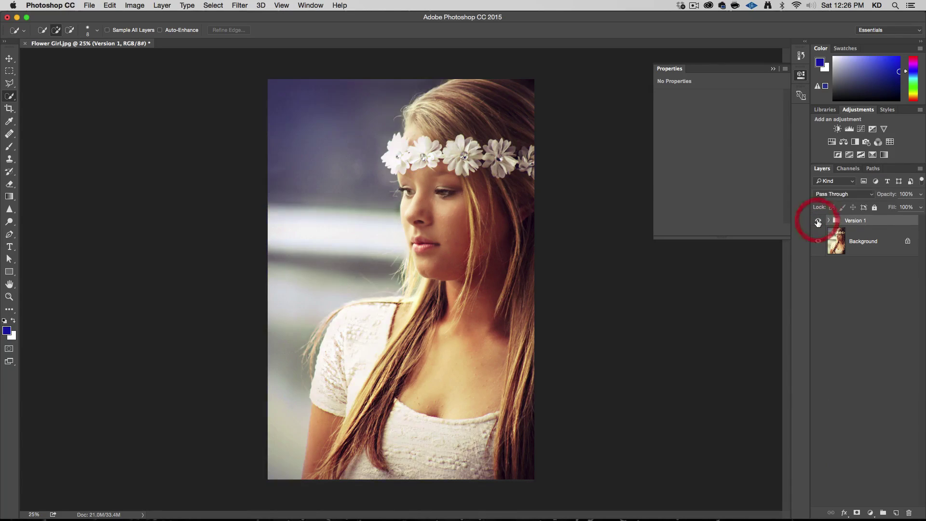
left_click(819, 222)
left_click(819, 221)
left_click(818, 222)
left_click(818, 221)
left_click(818, 222)
left_click(818, 221)
left_click(818, 222)
left_click(819, 222)
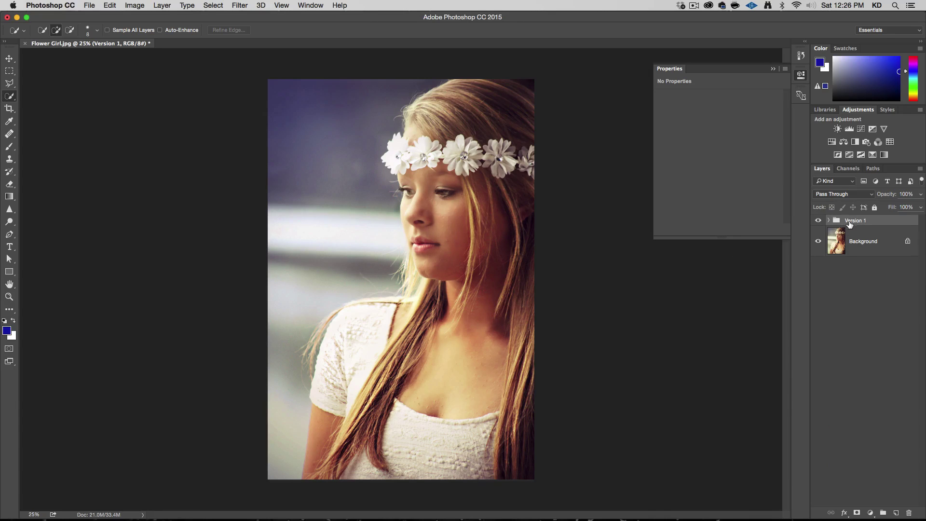
Duplicate the Version 1 group, name the copy Version 2 and hide Version 1
left_click_drag(836, 222, 896, 512)
double_click(865, 220)
left_click_drag(865, 220, 918, 223)
type("2")
key("Return")
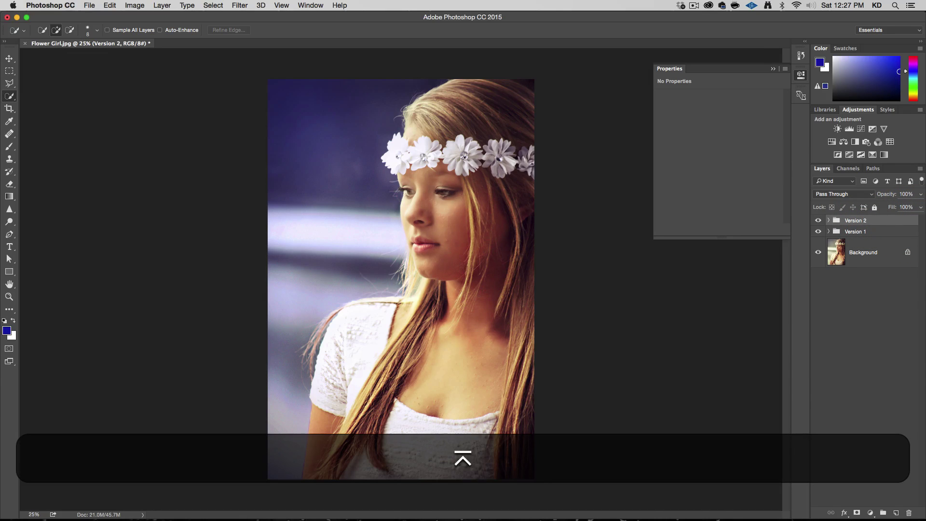
left_click(817, 232)
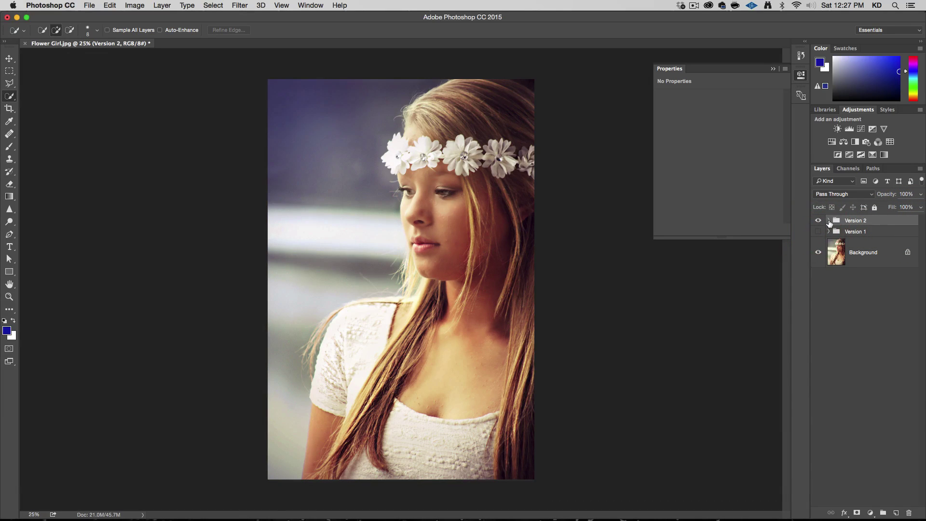
Reset the Curves adjustment in Version 2's BG group to its default straight curve
left_click(829, 221)
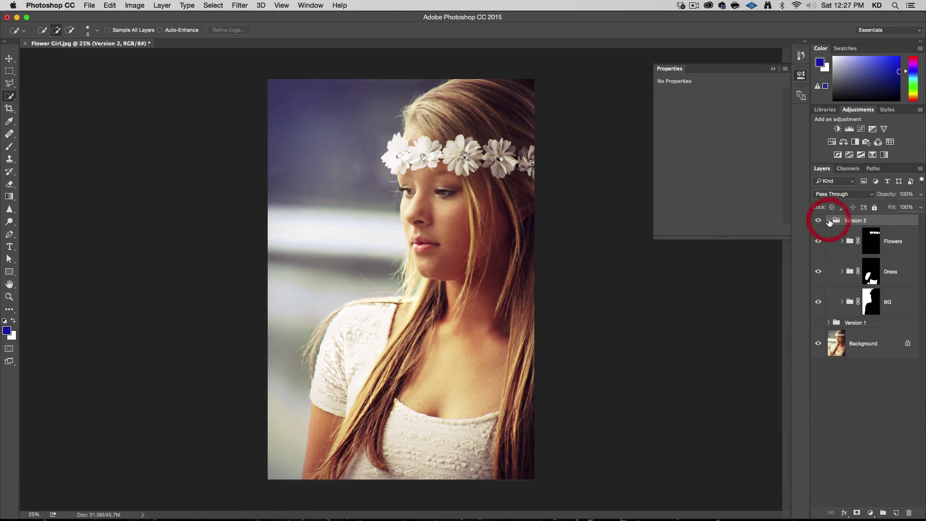
left_click(842, 302)
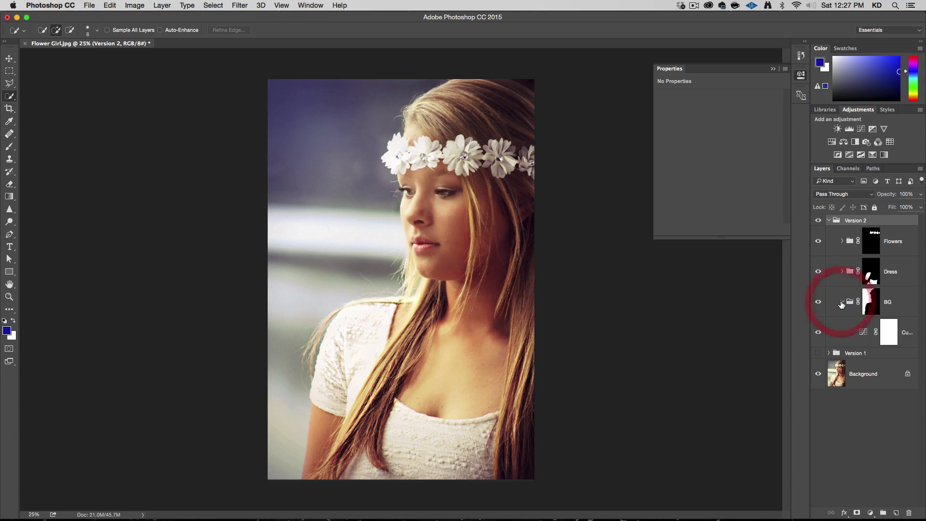
left_click(859, 333)
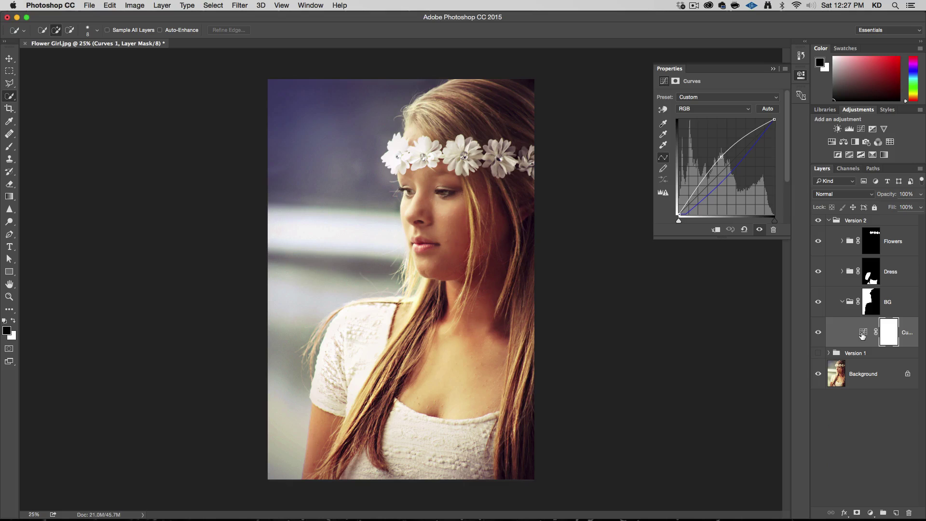
key("alt")
left_click(744, 231, "alt")
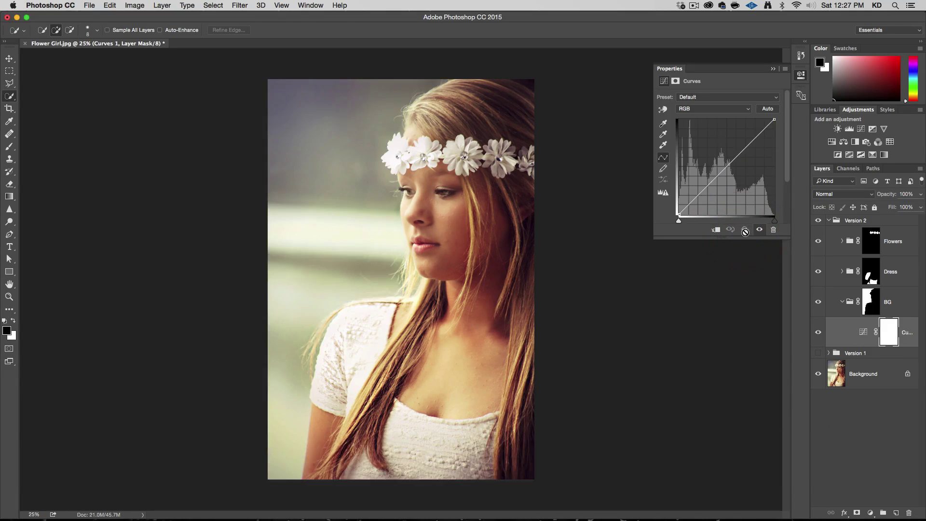
Raise the midtones of the background's Blue and Green curves slightly and lower those of the Red curve
left_click(725, 110)
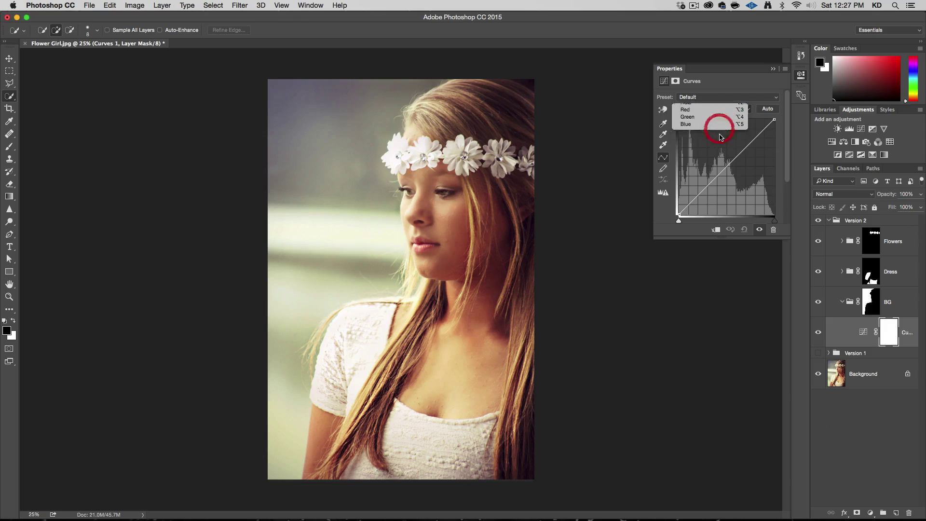
left_click(720, 129)
mouse_move(727, 164)
left_mouse_down()
mouse_move(730, 171)
mouse_move(714, 162)
mouse_move(726, 162)
left_mouse_up()
left_click(713, 108)
left_click(719, 100)
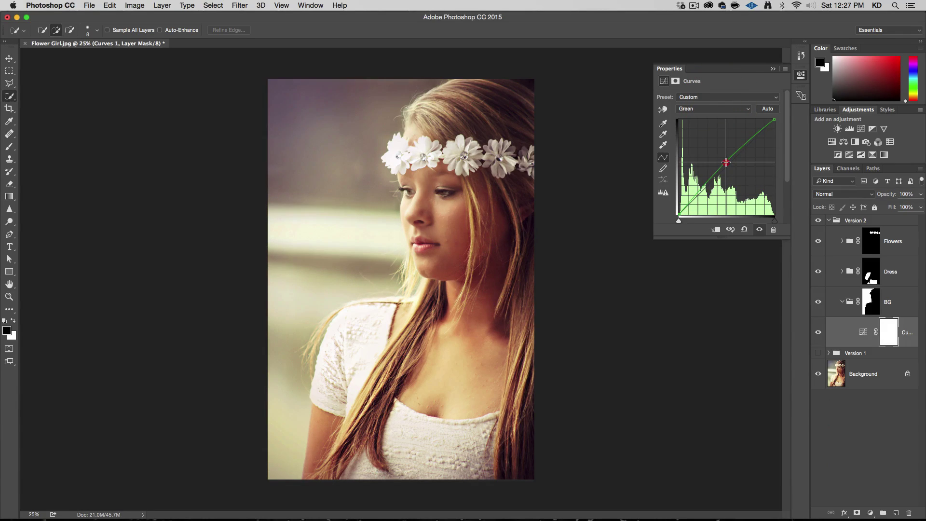
left_click(713, 109)
left_click(714, 100)
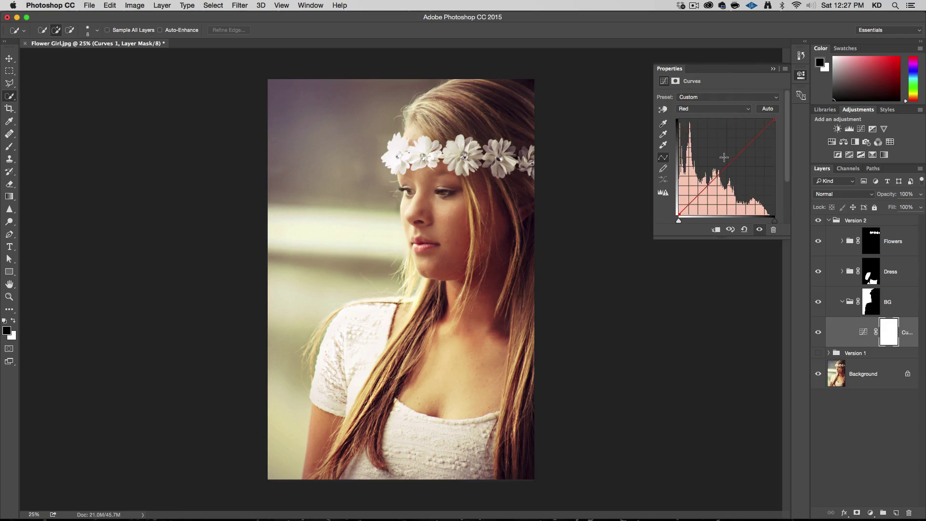
left_click_drag(726, 166, 730, 169)
Push the midtone point of the background's Blue curve slightly further above the diagonal
left_click(714, 109)
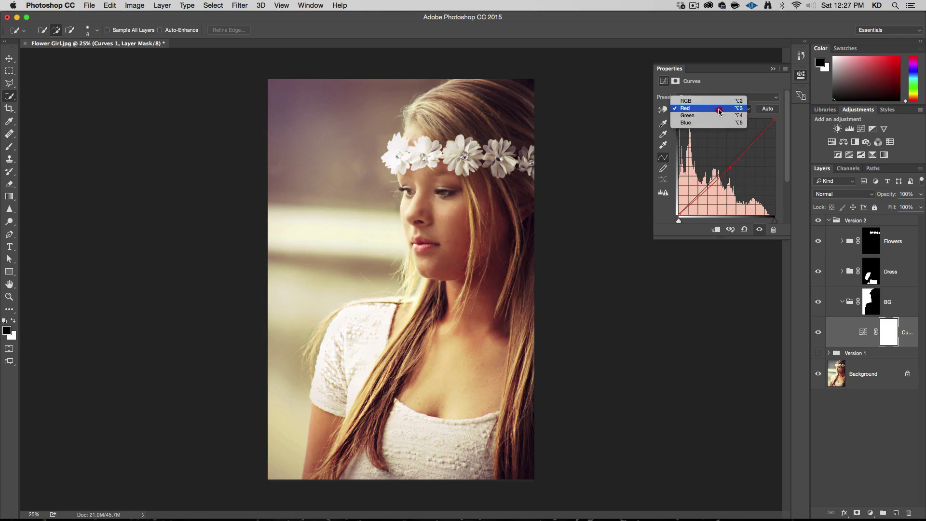
left_click(719, 125)
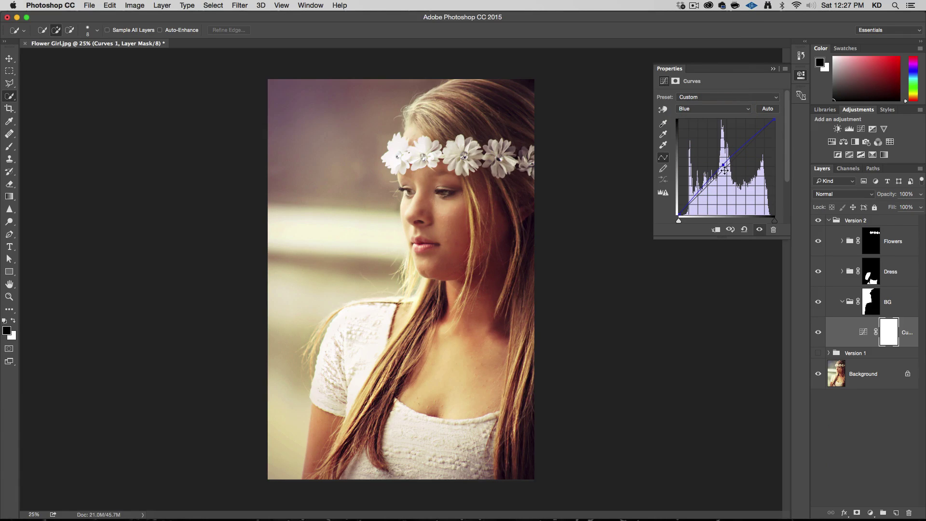
left_click(722, 164)
left_click_drag(722, 164, 721, 163)
mouse_move(723, 165)
left_mouse_down()
mouse_move(714, 158)
mouse_move(719, 164)
left_mouse_up()
left_click_drag(719, 164, 720, 165)
Brighten the background by raising the midtones of the composite RGB curve
left_click(709, 109)
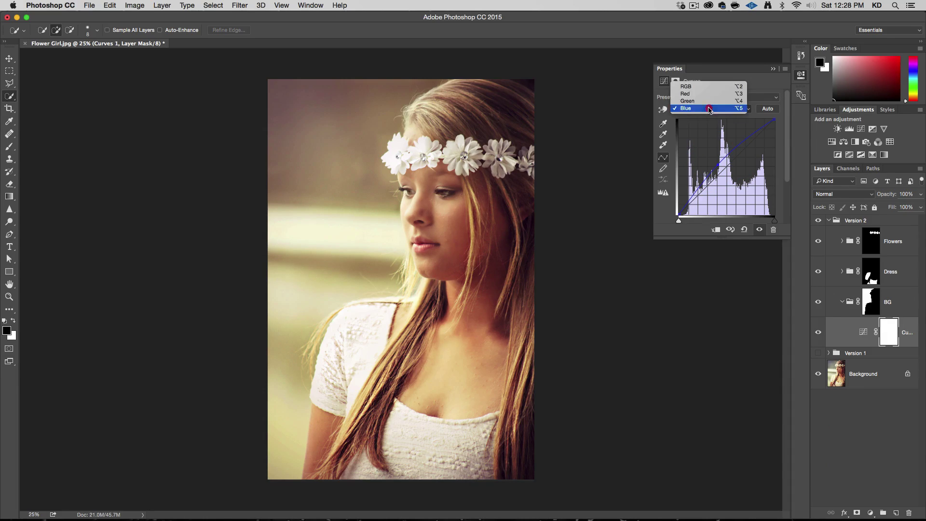
left_click(712, 88)
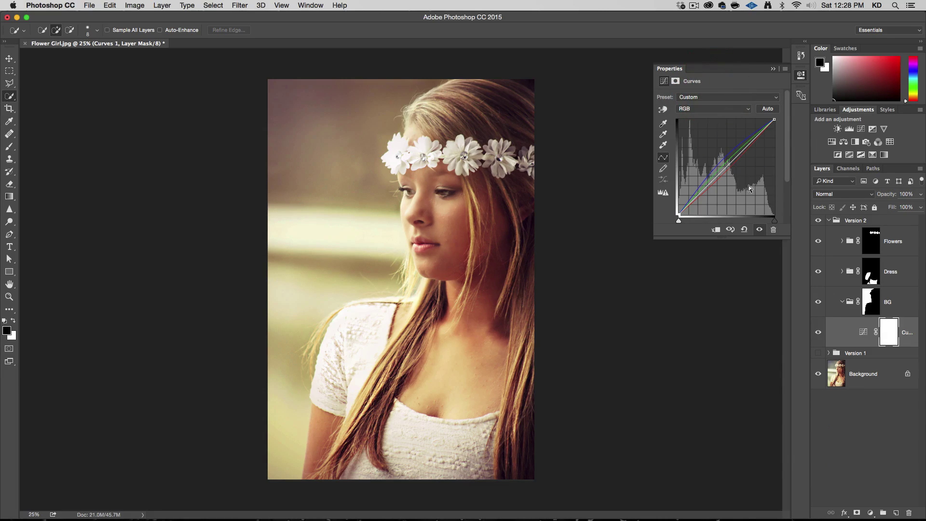
left_click_drag(728, 168, 719, 161)
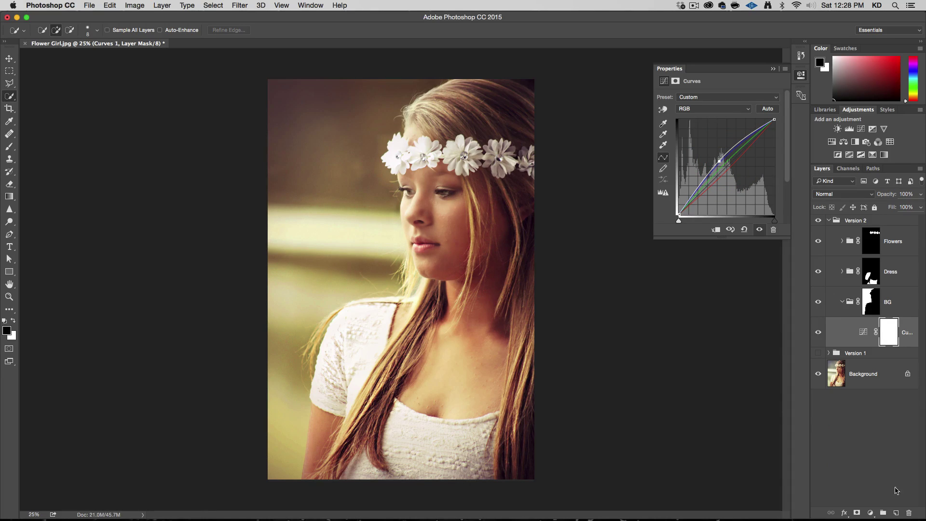
Add a Hue/Saturation adjustment to the BG group with Colorize on, hue 35 and saturation 48, at 16% layer opacity
left_click(871, 513)
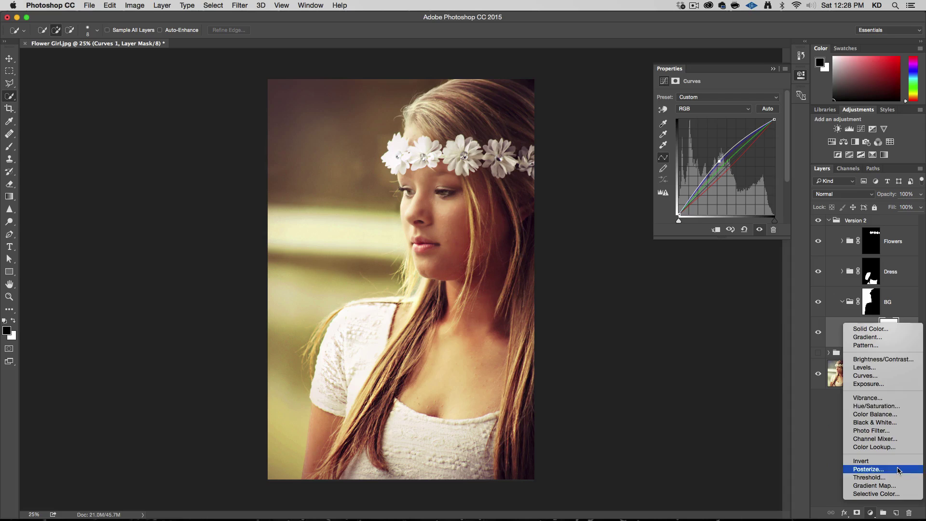
left_click(893, 406)
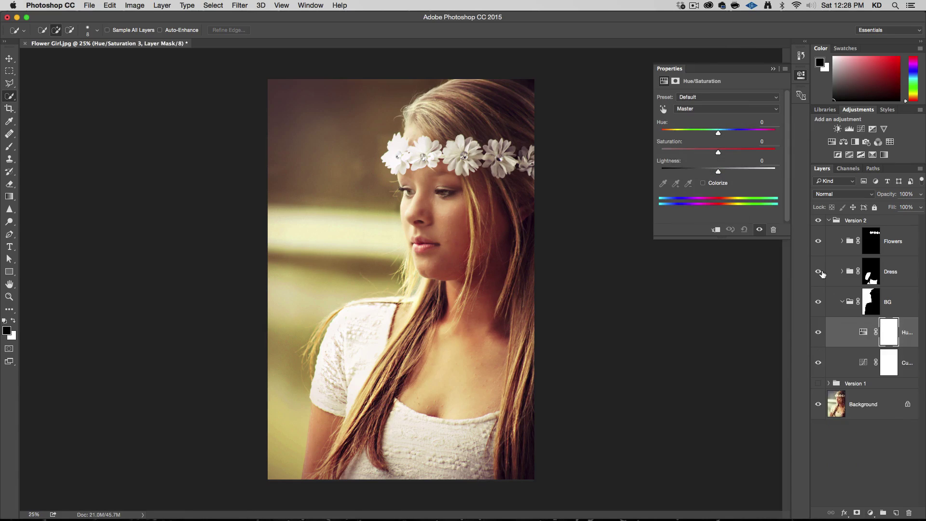
left_click(723, 184)
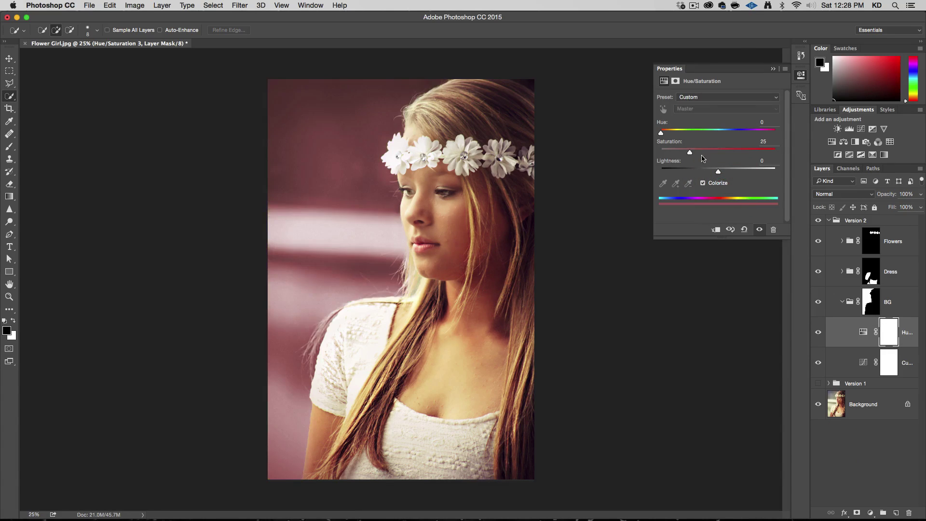
left_click_drag(661, 133, 716, 152)
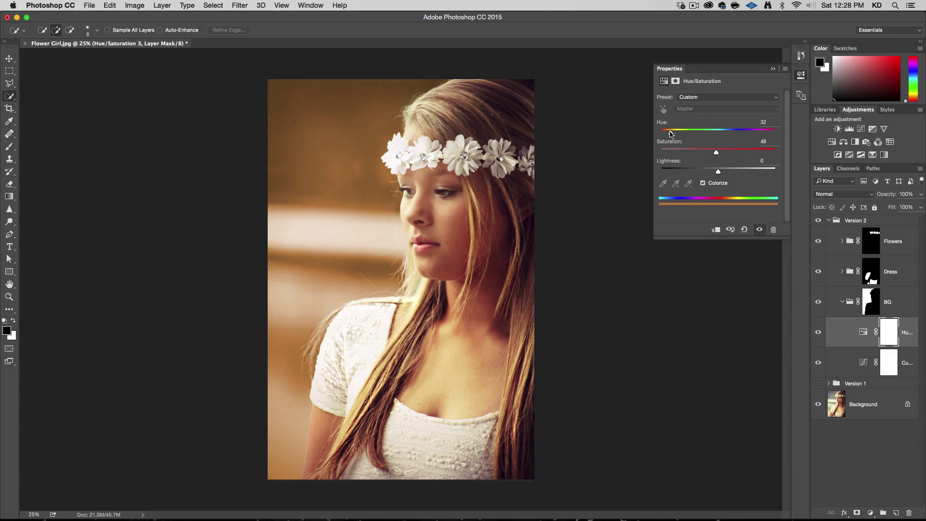
left_click_drag(671, 135, 674, 134)
left_click(920, 194)
left_click_drag(920, 207, 883, 207)
Compare the background with and without the Hue/Saturation adjustment, set that layer's opacity to 32% and collapse the BG group
left_click(818, 332)
left_click(819, 333)
left_click(819, 333)
left_click(819, 333)
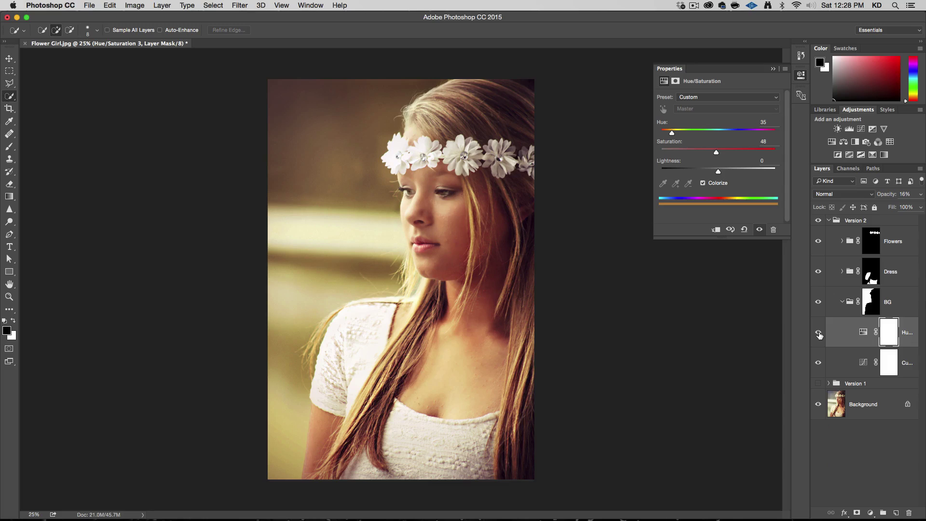
left_click(819, 333)
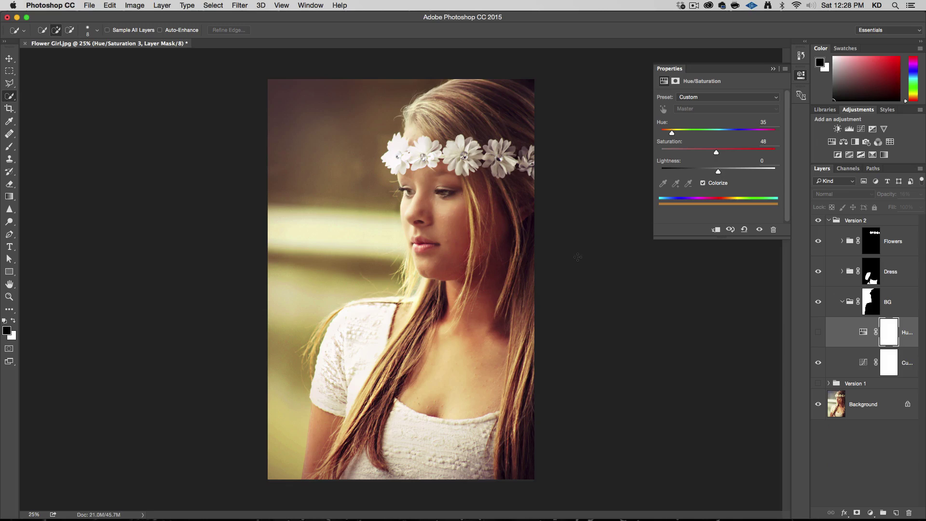
left_click(819, 332)
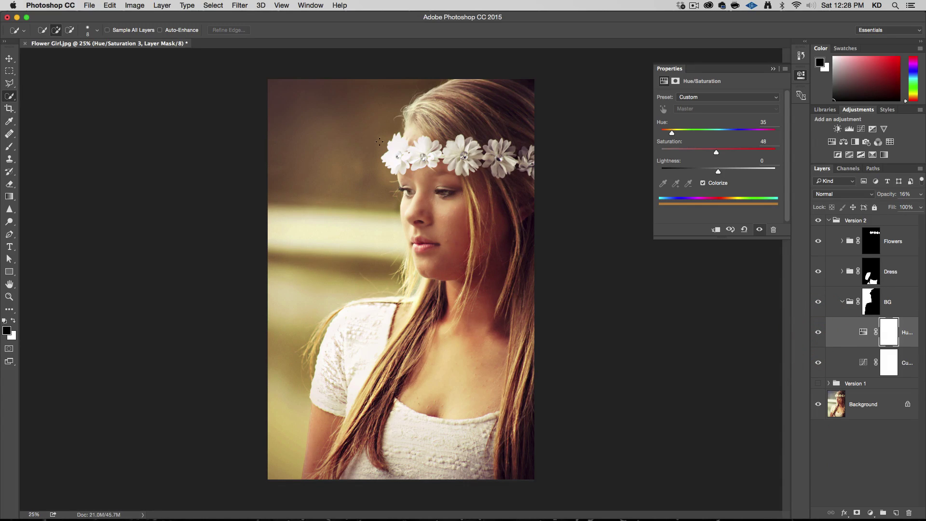
left_click(921, 194)
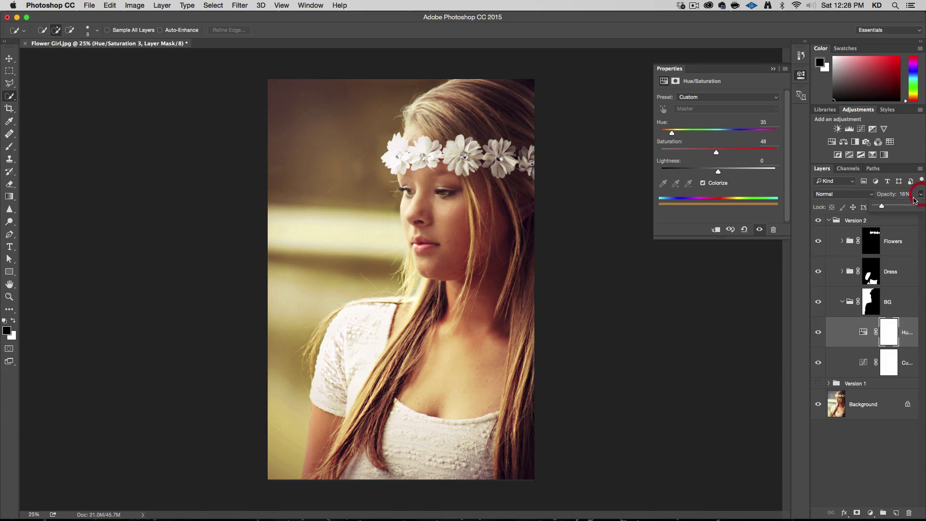
left_click_drag(881, 207, 887, 207)
left_click(842, 302)
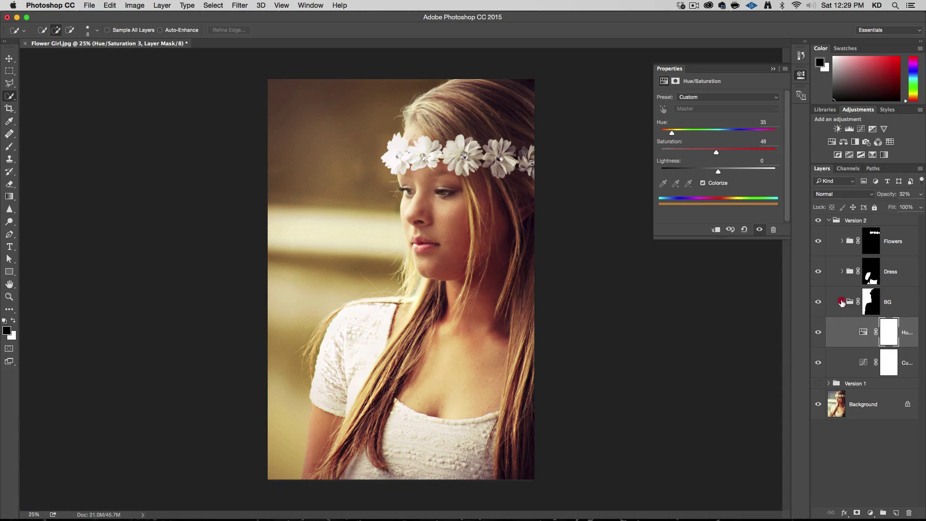
Expand the Dress group and compare the top with its Hue/Saturation and Levels adjustments switched on and off
left_click(843, 273)
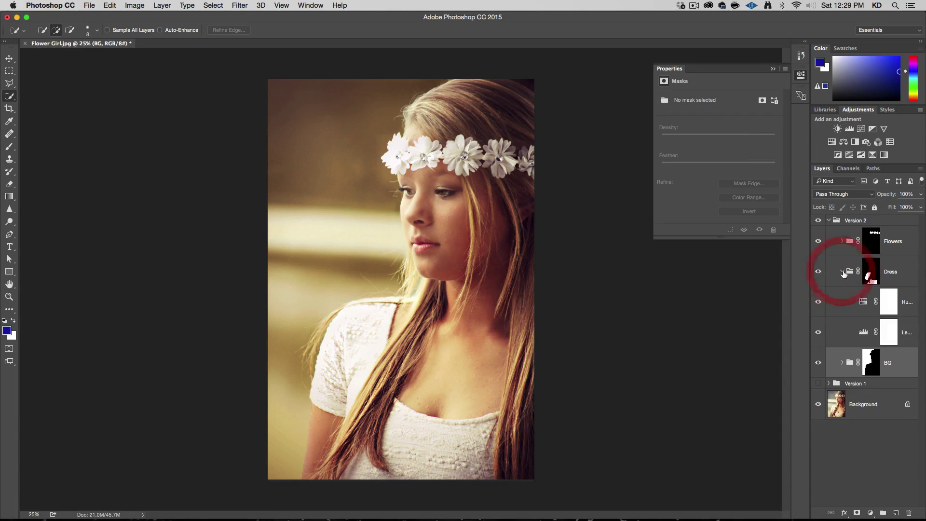
left_click(819, 303)
left_click(818, 331)
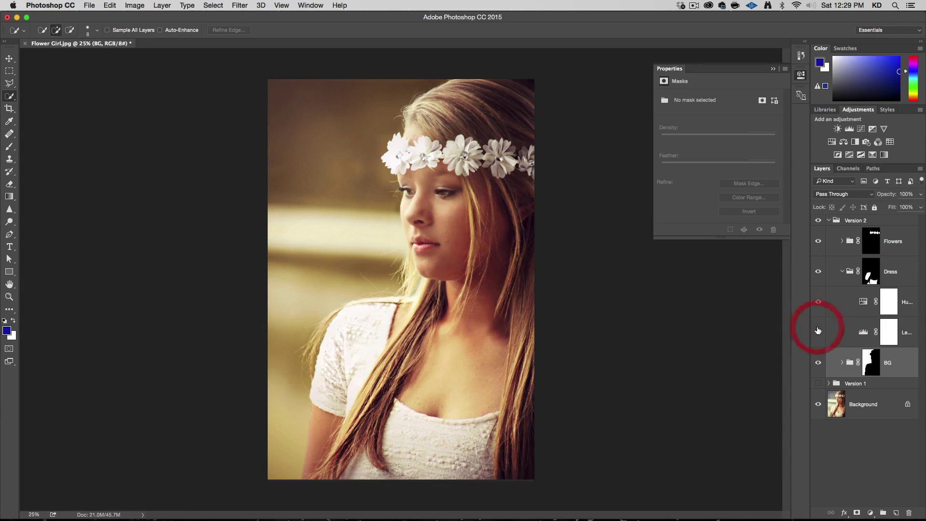
left_click(819, 331)
left_click(818, 332)
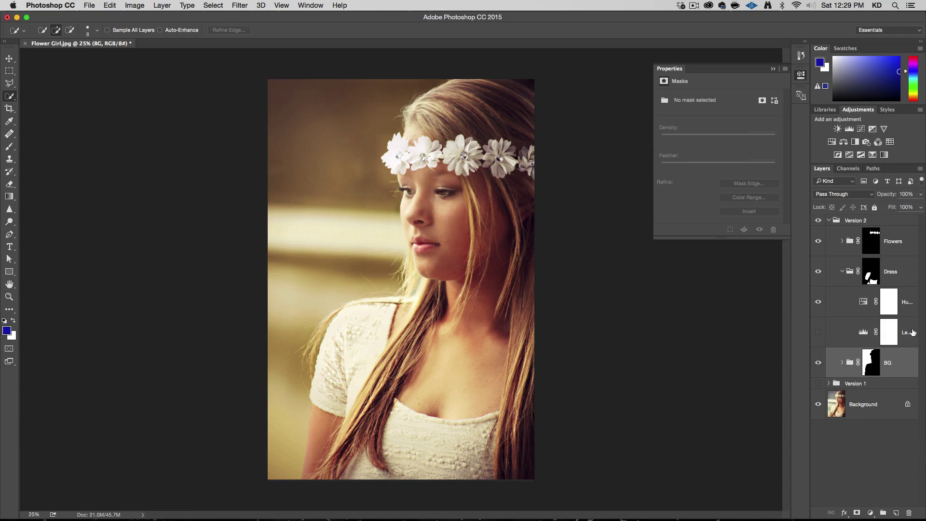
left_click(816, 333)
left_click(817, 333)
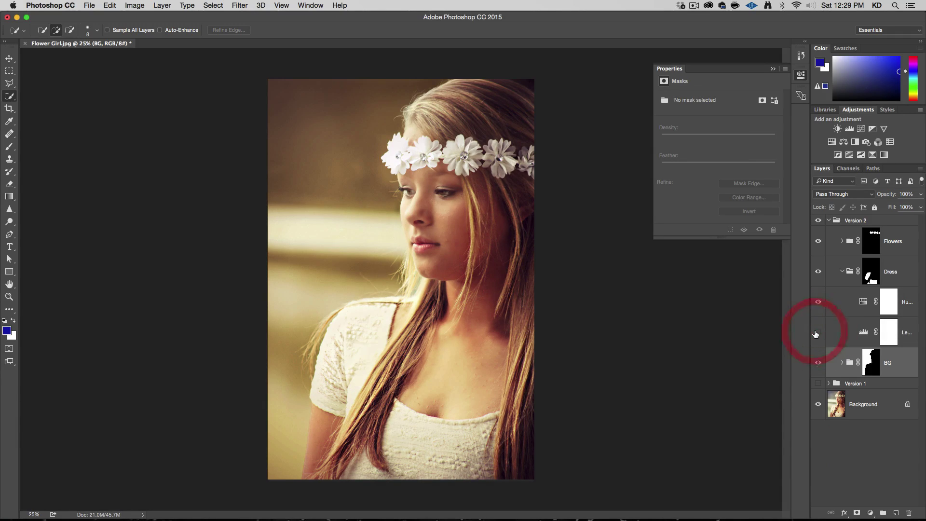
left_click(818, 303)
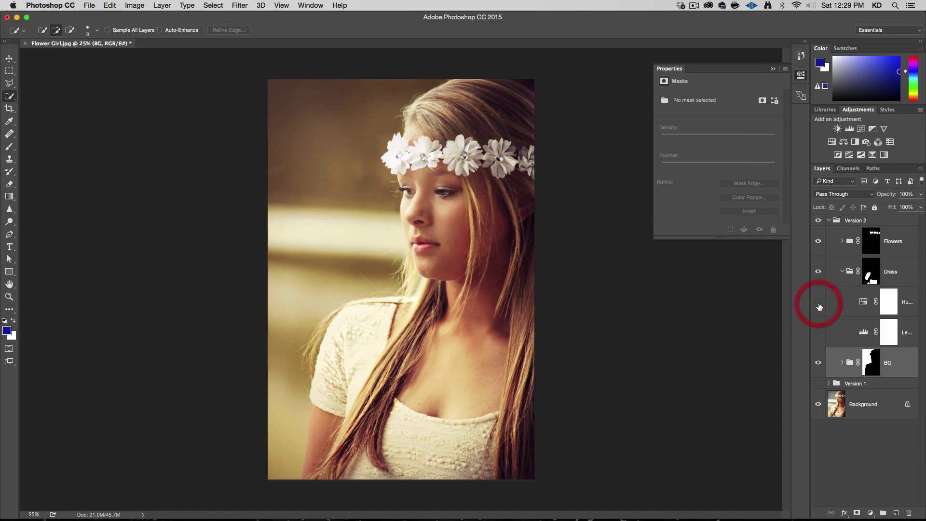
left_click(819, 305)
left_click(819, 305)
Delete the existing Hue/Saturation and Levels adjustment layers from the Dress group of Version 2
left_click(864, 302)
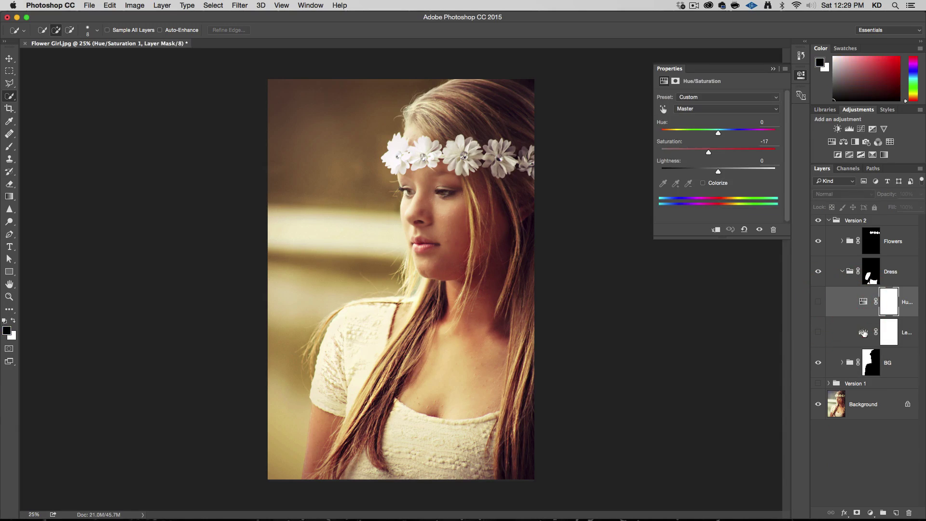
left_click(863, 332, "shift")
key("shift+BackSpace")
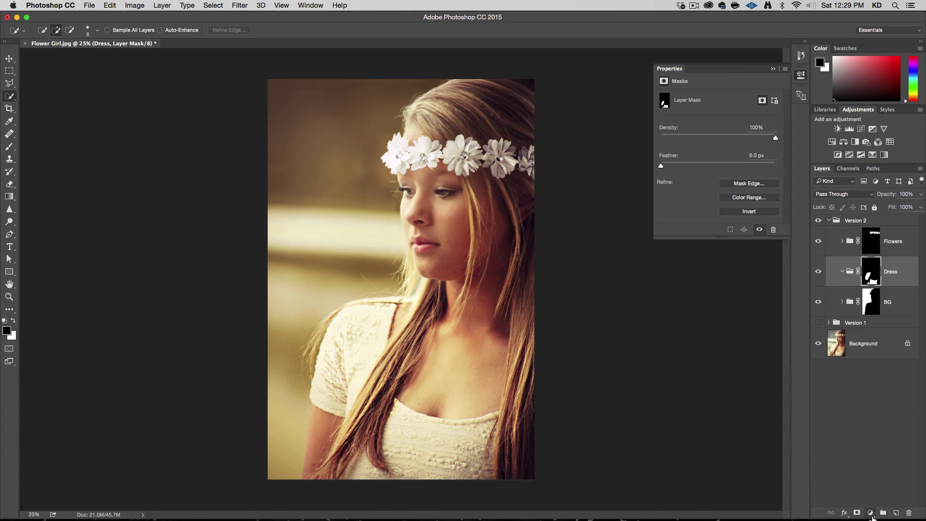
Add a Hue/Saturation adjustment to the Dress group with Colorize on, hue 224 and saturation 39
left_click(871, 515)
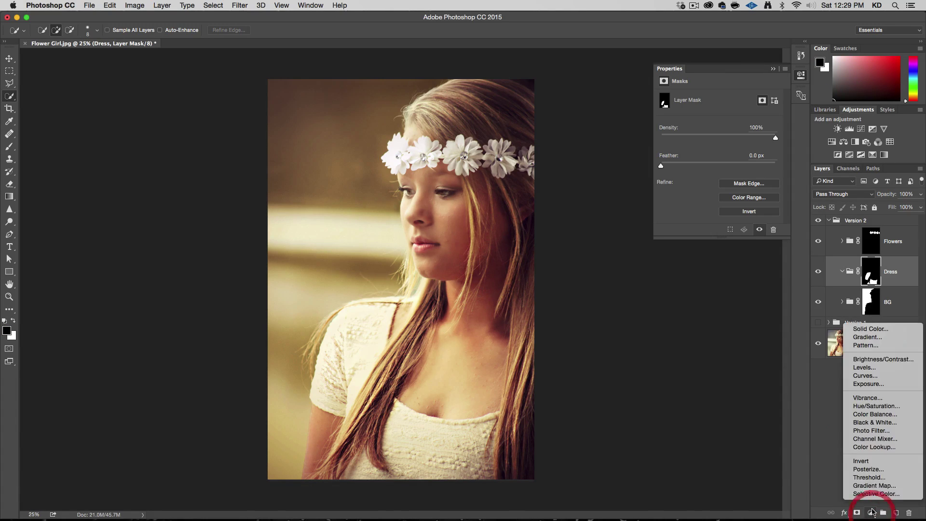
left_click(885, 410)
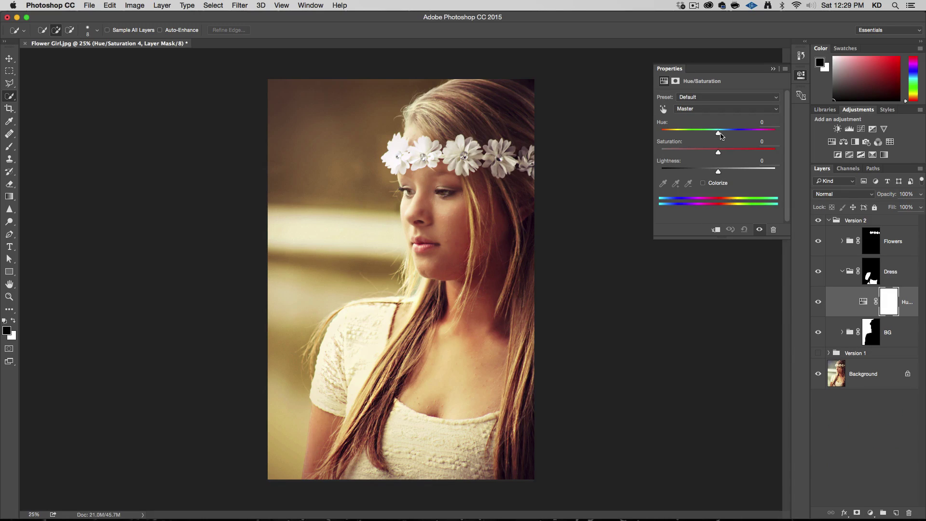
left_click(706, 183)
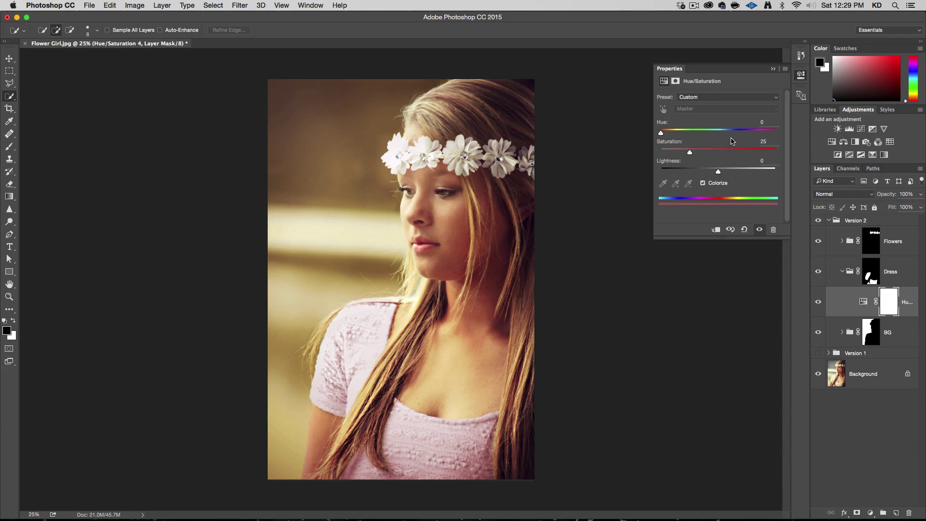
left_click(732, 135)
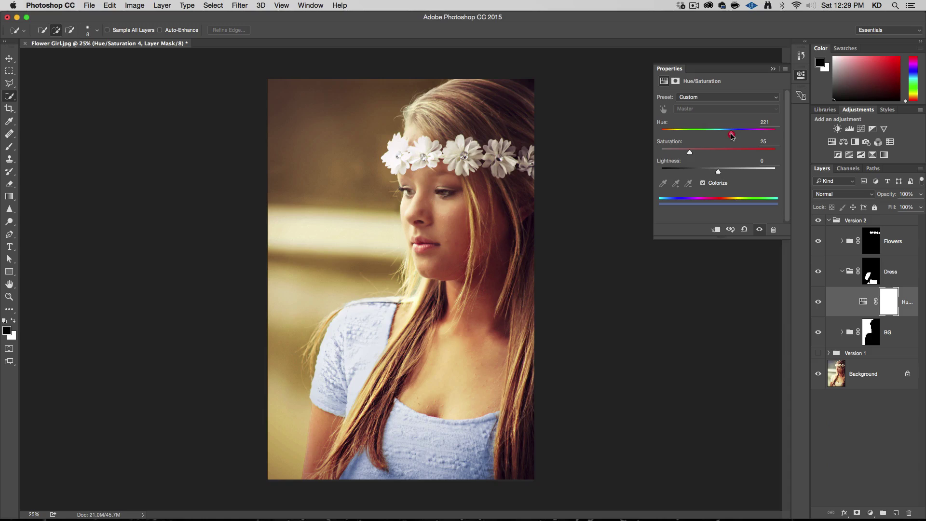
left_click(706, 153)
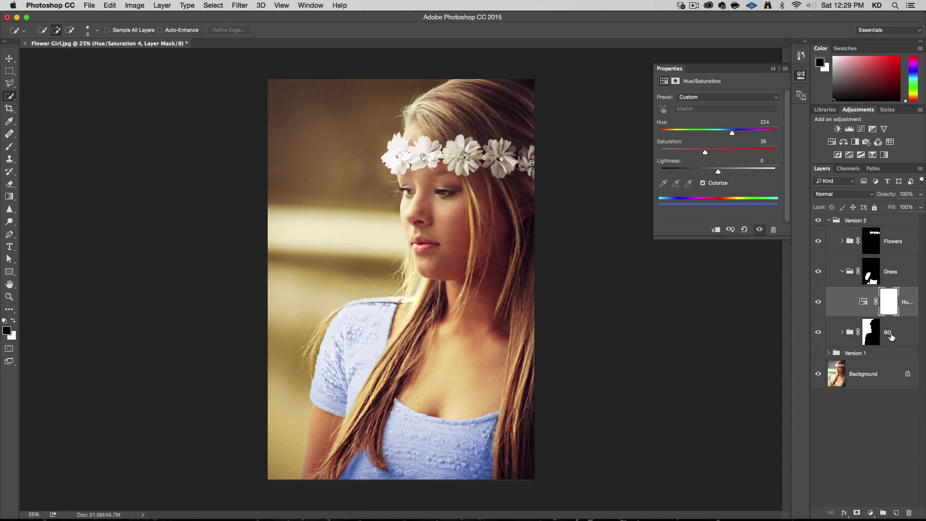
Darken the top with a Levels adjustment in the Dress group, using midtone 0.62 and white output level 252
left_click(872, 512)
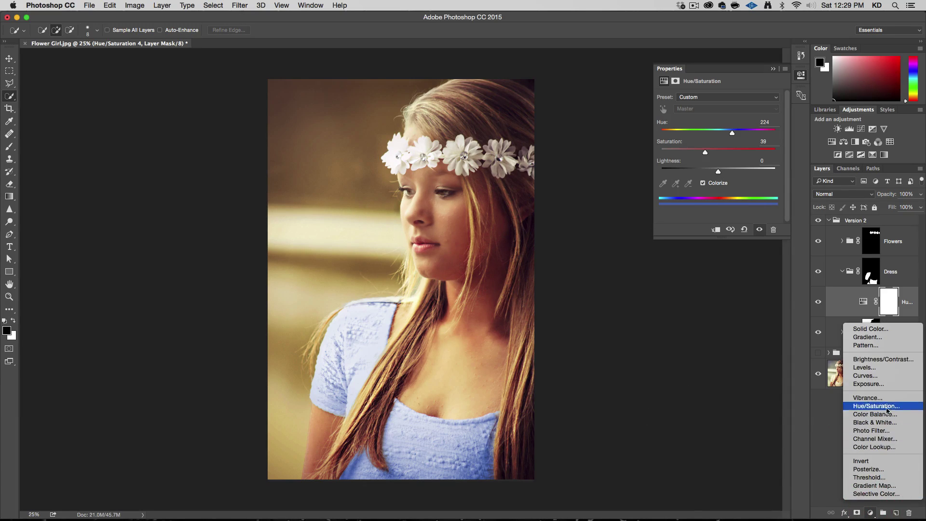
left_click(876, 367)
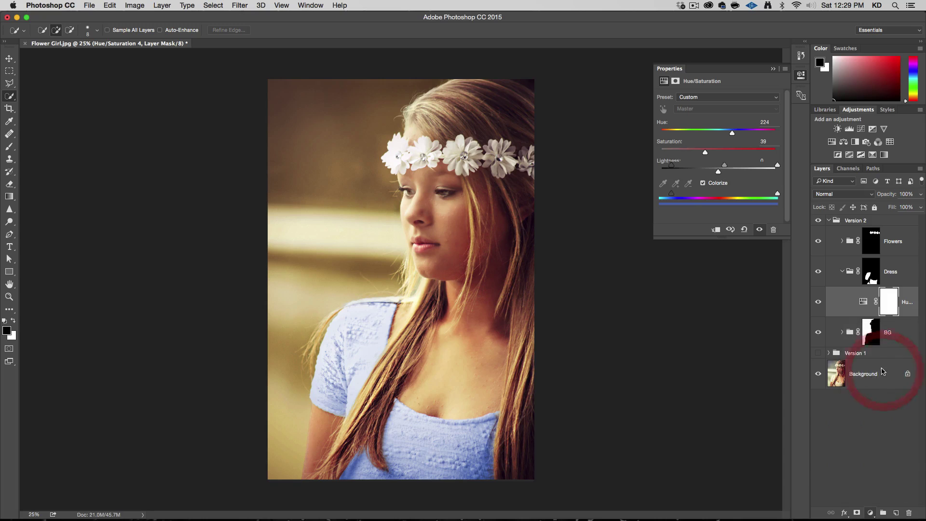
left_click_drag(727, 165, 737, 167)
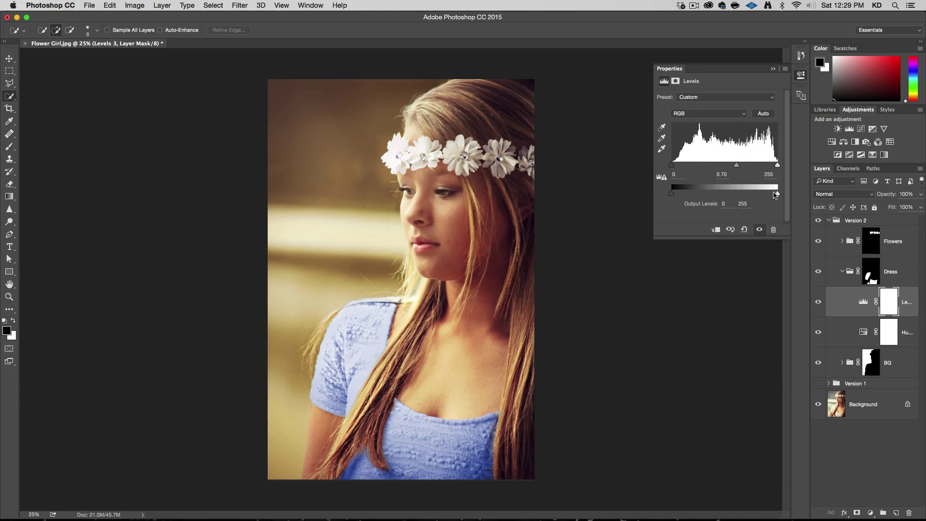
left_click_drag(776, 194, 776, 194)
left_click_drag(738, 166, 742, 166)
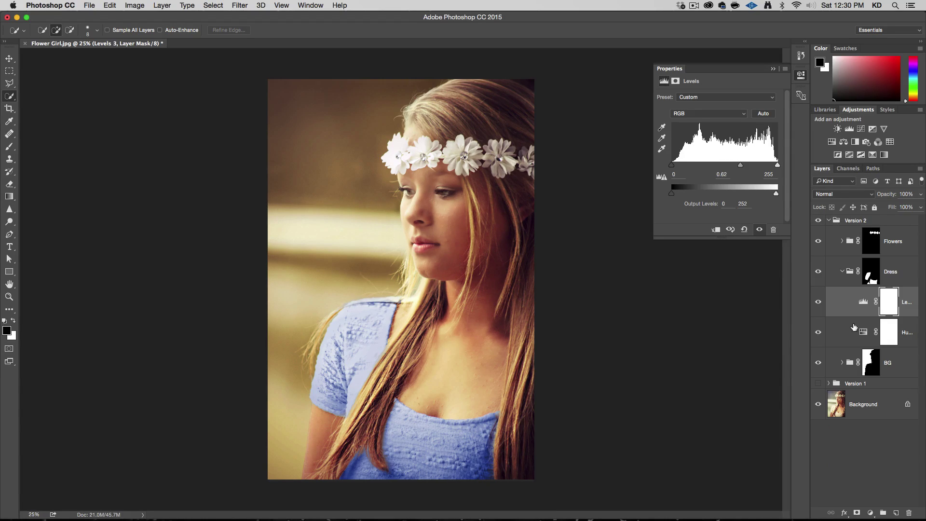
Move the Levels layer below the Dress group's Hue/Saturation layer and set the Hue/Saturation adjustment's saturation to 30
left_click_drag(864, 305, 869, 342)
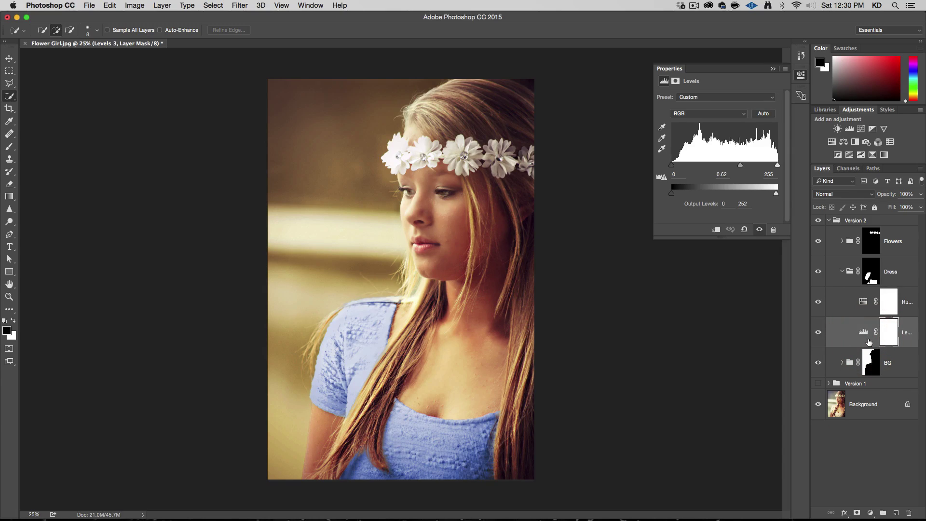
left_click(864, 302)
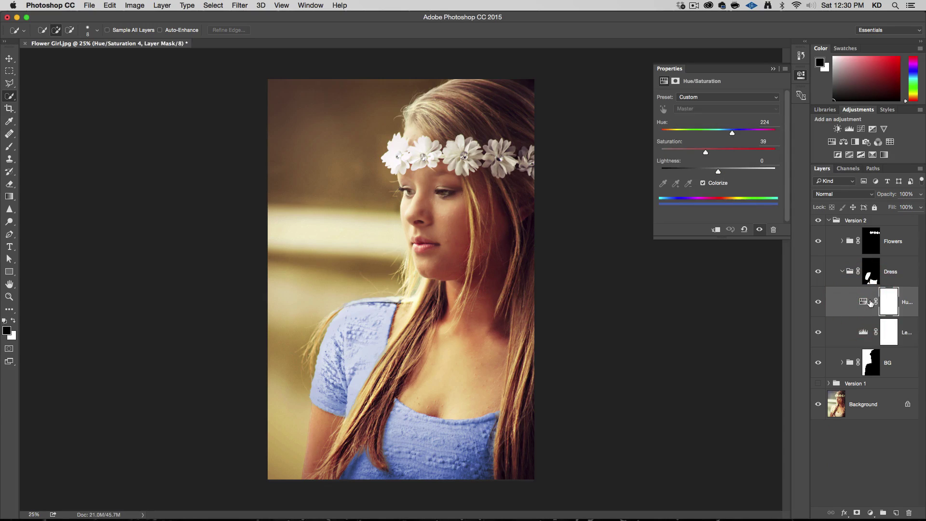
left_click_drag(703, 153, 696, 153)
Add a Selective Color adjustment above the Hue/Saturation layer with Neutrals set to cyan +26, magenta +9 and yellow +17
left_click(871, 513)
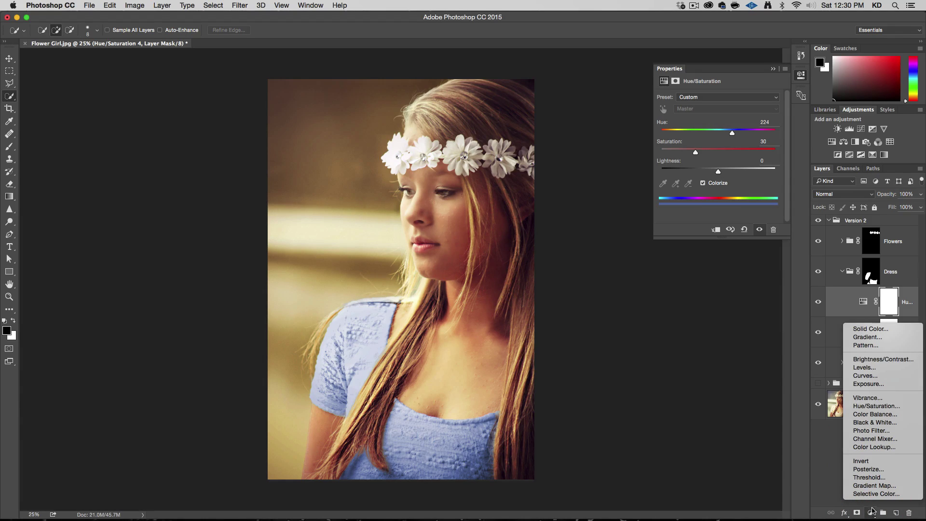
left_click(876, 494)
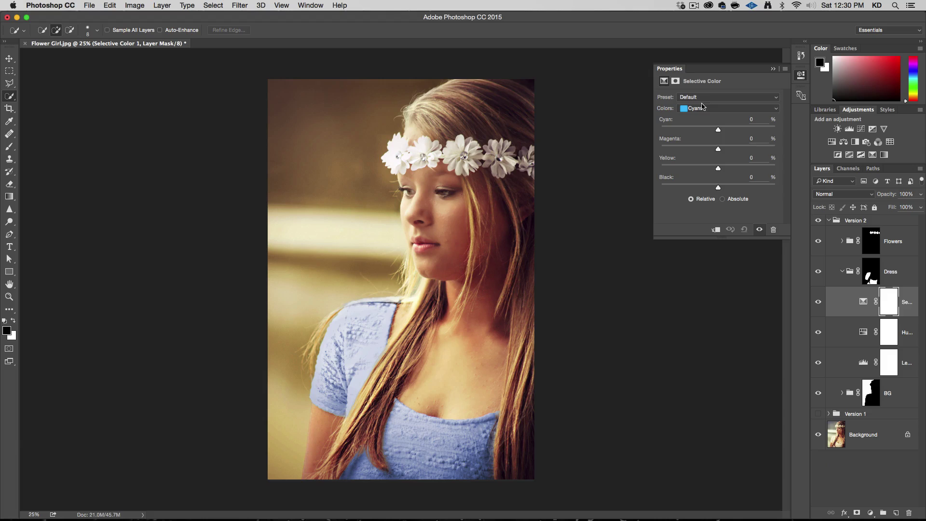
left_click(705, 108)
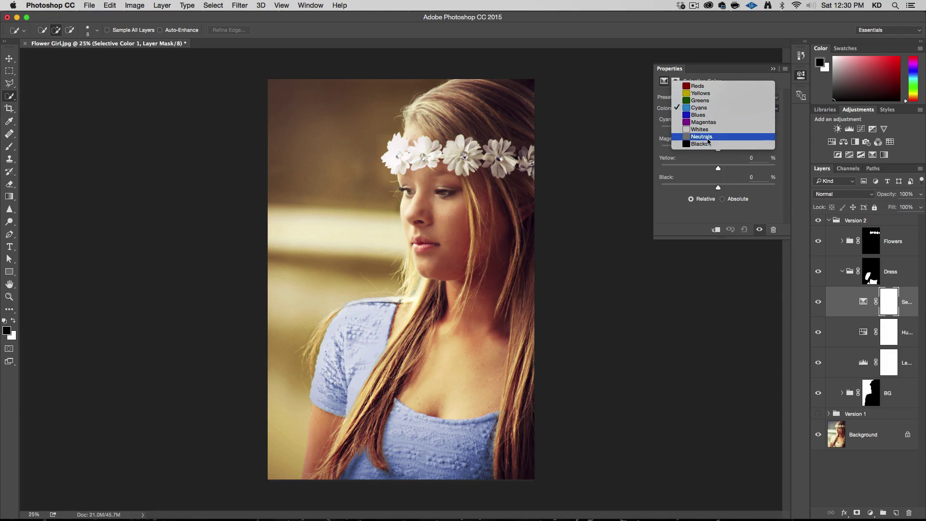
left_click(708, 139)
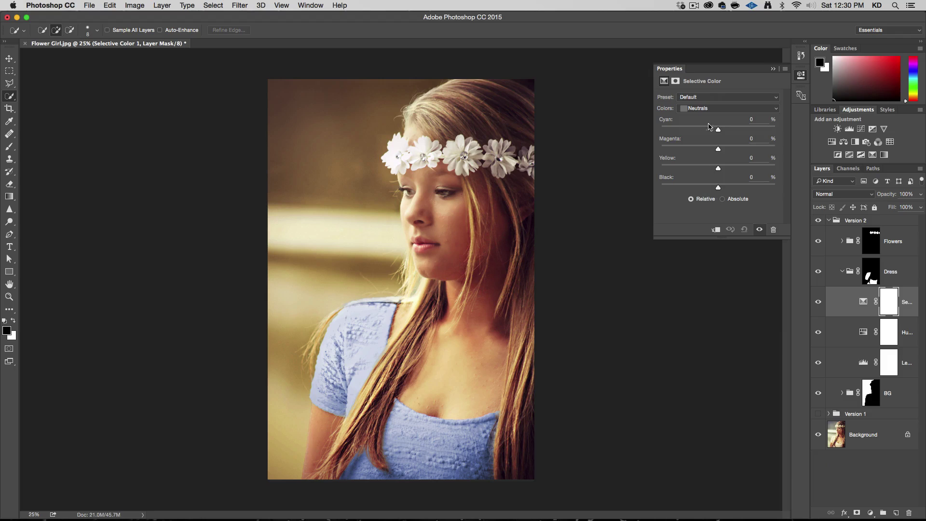
left_click_drag(719, 130, 729, 170)
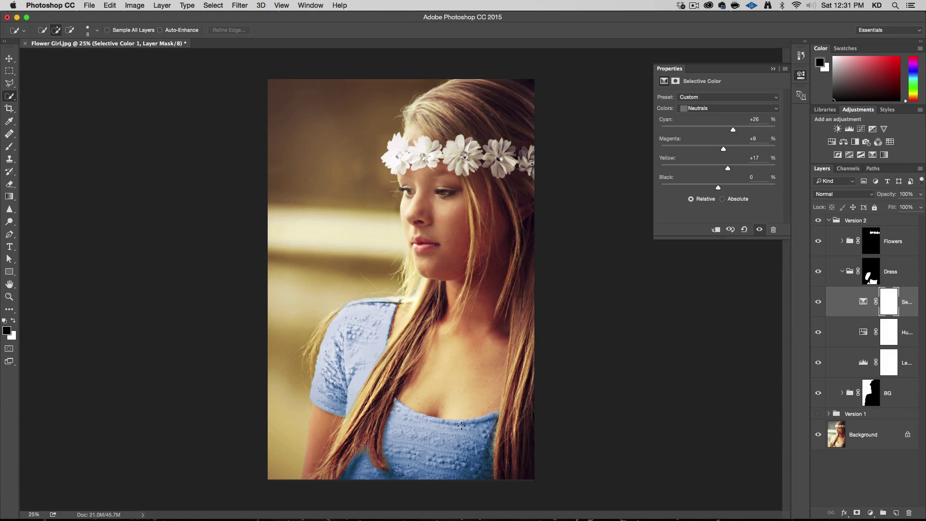
Raise the cyan, yellow and black amounts for the Whites in the top's Selective Color adjustment
left_click(723, 108)
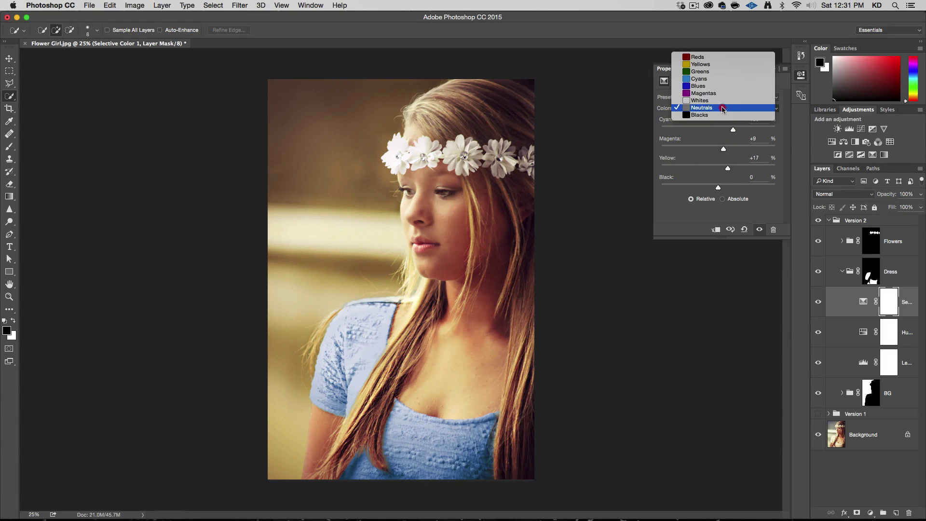
left_click(723, 100)
left_click(732, 129)
left_click(730, 129)
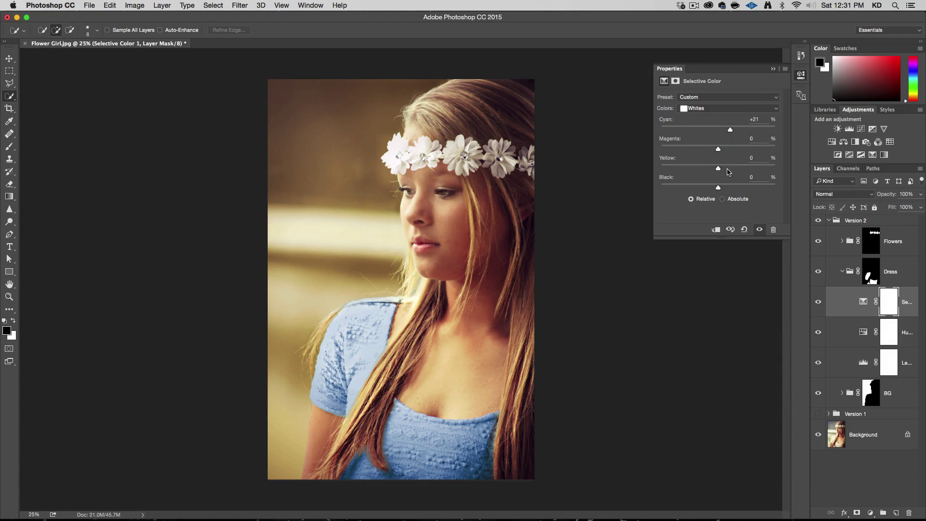
left_click(733, 169)
left_click(736, 168)
left_click(732, 129)
left_click(730, 188)
left_click(731, 188)
left_click_drag(731, 188, 728, 189)
Target the Dress group's layer mask and set up the Brush tool with a larger tip and 20% opacity
left_click(870, 275)
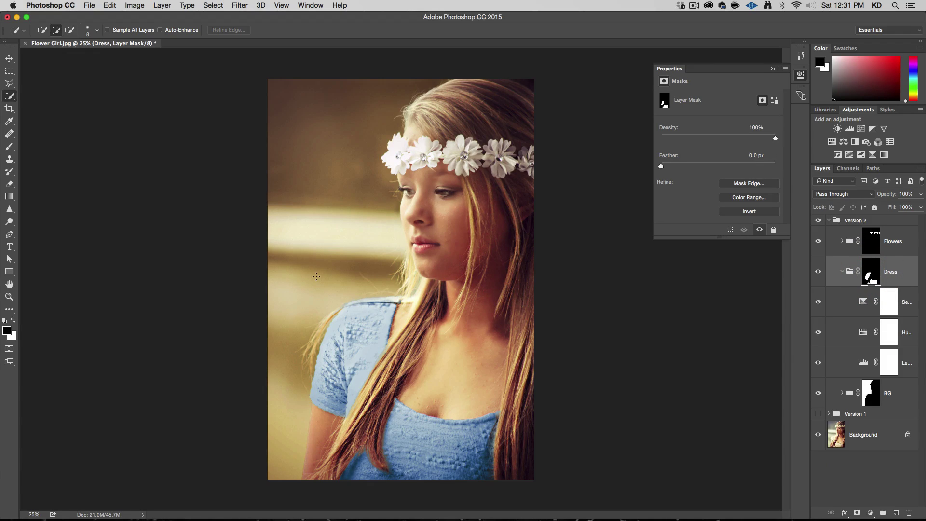
key("b")
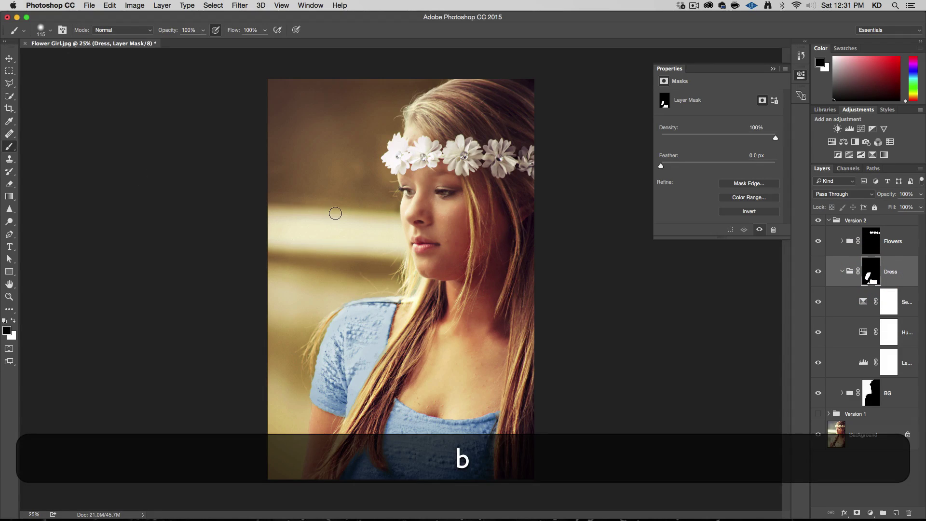
left_click_drag(399, 222, 399, 223)
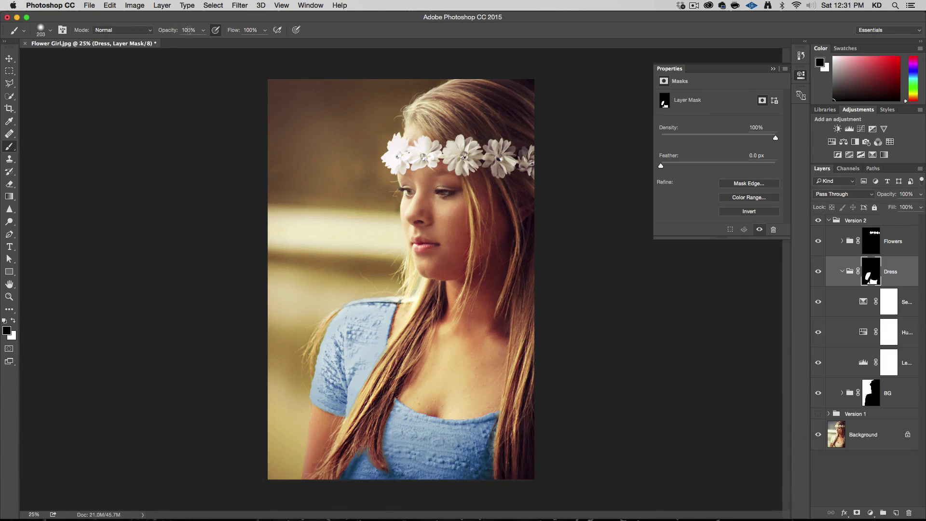
left_click(188, 30)
type("20")
key("Return")
left_click(13, 321)
mouse_move(383, 353)
left_mouse_down()
mouse_move(411, 352)
mouse_move(394, 348)
mouse_move(407, 304)
mouse_move(399, 359)
mouse_move(411, 305)
mouse_move(394, 326)
left_mouse_up()
key("super+z")
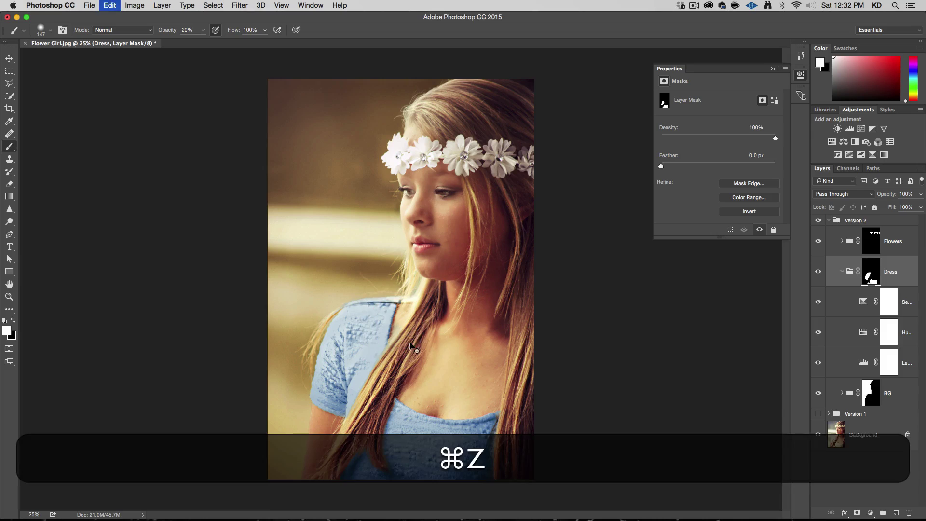
left_click(13, 321)
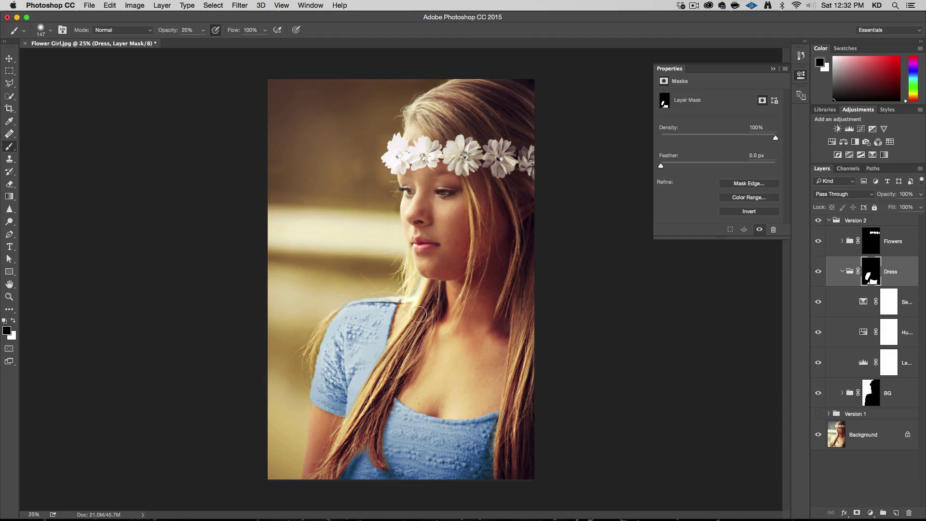
Paint black on the Dress mask to soften the blue along the shoulder, the adjacent hair and the sleeve edge
mouse_move(407, 302)
left_mouse_down()
mouse_move(386, 345)
mouse_move(397, 308)
left_mouse_up()
mouse_move(394, 342)
left_mouse_down()
mouse_move(406, 308)
mouse_move(368, 289)
mouse_move(331, 298)
mouse_move(415, 311)
mouse_move(403, 315)
mouse_move(406, 297)
mouse_move(405, 317)
left_mouse_up()
mouse_move(403, 296)
left_mouse_down()
mouse_move(354, 294)
mouse_move(333, 304)
mouse_move(383, 289)
left_mouse_up()
left_click(371, 384)
mouse_move(372, 385)
left_mouse_down()
mouse_move(353, 415)
mouse_move(310, 415)
mouse_move(305, 374)
left_mouse_up()
left_click(327, 421)
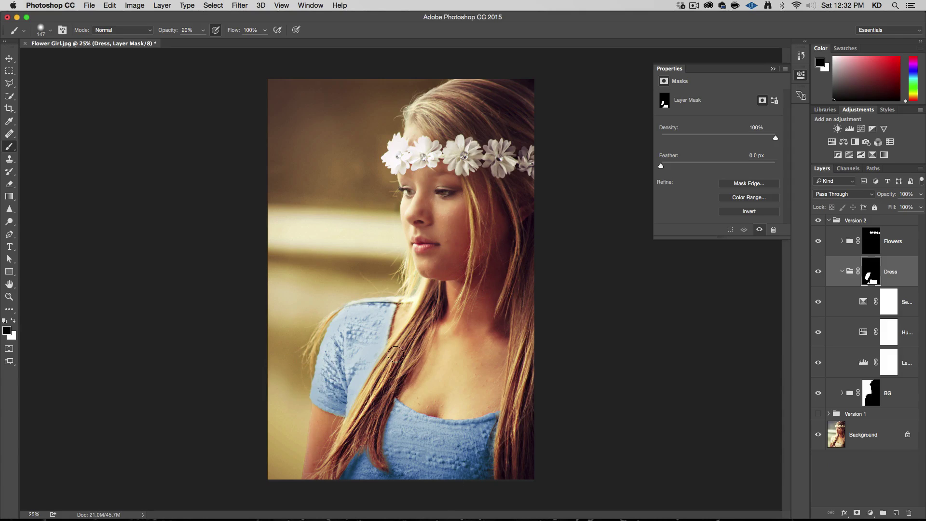
Paint black on the Dress mask along the neckline and around the hair tips at the photo's lower edge
left_click(418, 406)
mouse_move(418, 406)
left_mouse_down()
mouse_move(474, 413)
mouse_move(449, 408)
mouse_move(497, 397)
mouse_move(477, 407)
mouse_move(503, 432)
mouse_move(501, 483)
mouse_move(507, 423)
left_mouse_up()
left_click(474, 412)
mouse_move(361, 450)
left_mouse_down()
mouse_move(341, 459)
mouse_move(336, 482)
left_mouse_up()
mouse_move(392, 467)
left_mouse_down()
mouse_move(377, 462)
mouse_move(372, 443)
left_mouse_up()
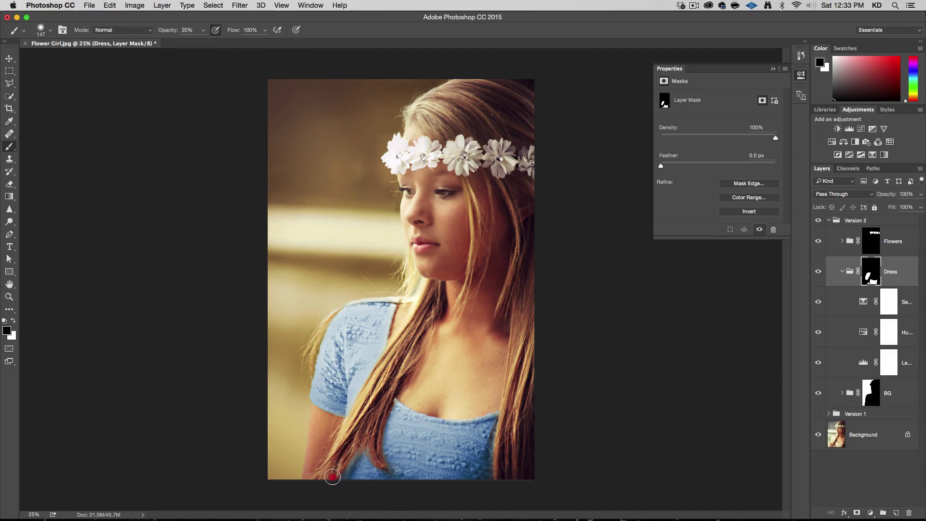
left_click_drag(333, 477, 332, 465)
Paint white on the Dress mask to restore blue in the fabric around the lower hair tips
key("x")
left_click(348, 441)
left_click(369, 451)
left_click(372, 466)
left_click(393, 461)
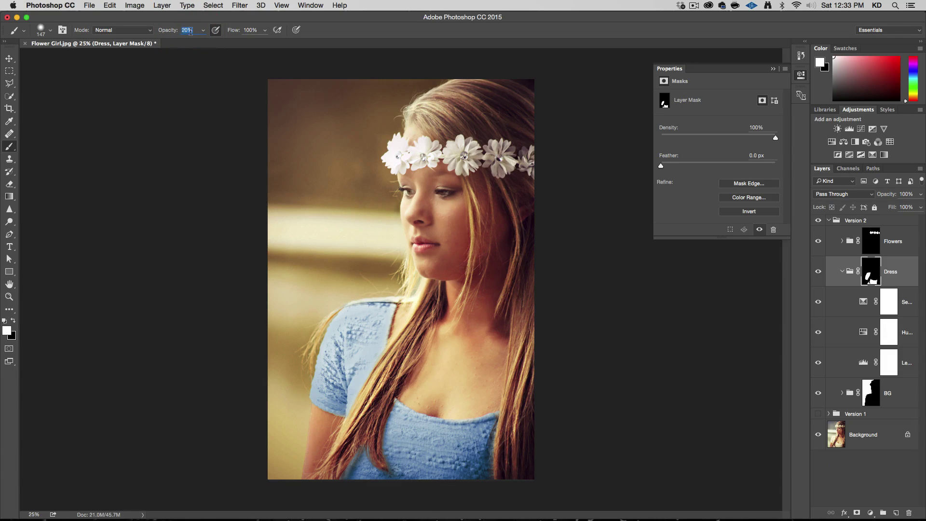
Refine the mask around the hair tips with white at 10% brush opacity, and collapse the Dress group
type("10")
key("Return")
key("x")
key("x")
left_click(366, 444)
mouse_move(365, 445)
left_mouse_down()
mouse_move(357, 469)
mouse_move(395, 409)
mouse_move(384, 439)
mouse_move(396, 472)
left_mouse_up()
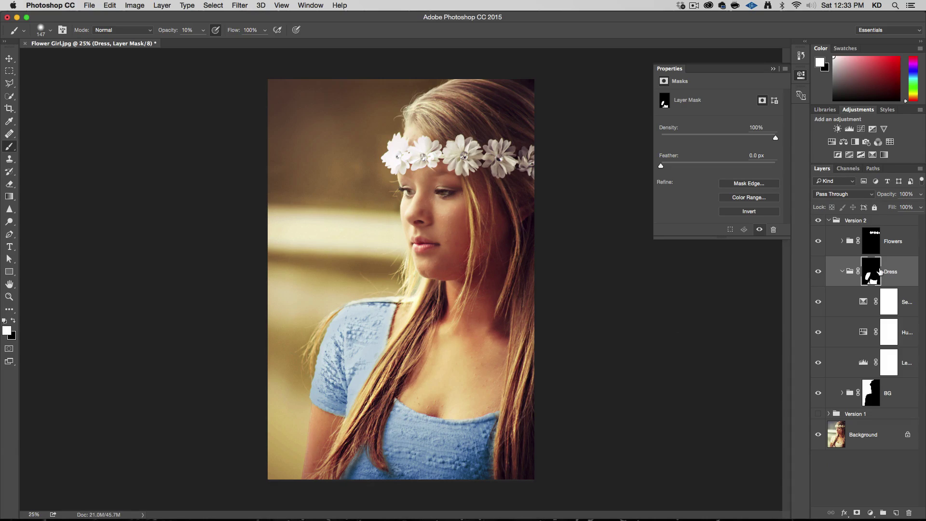
left_click(843, 272)
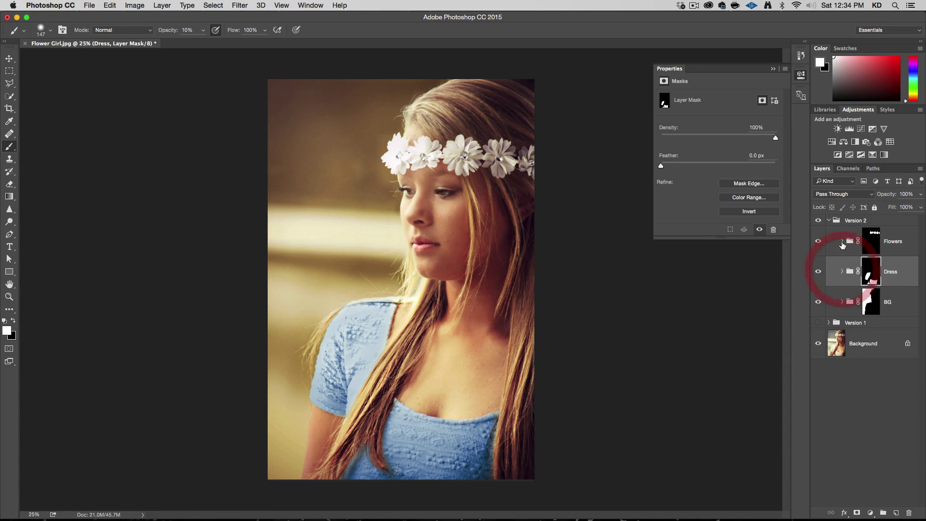
Preview the Hue/Saturation adjustment in the Version 2 Flowers group, and delete it together with the Levels adjustment
left_click(842, 241)
left_click(844, 241)
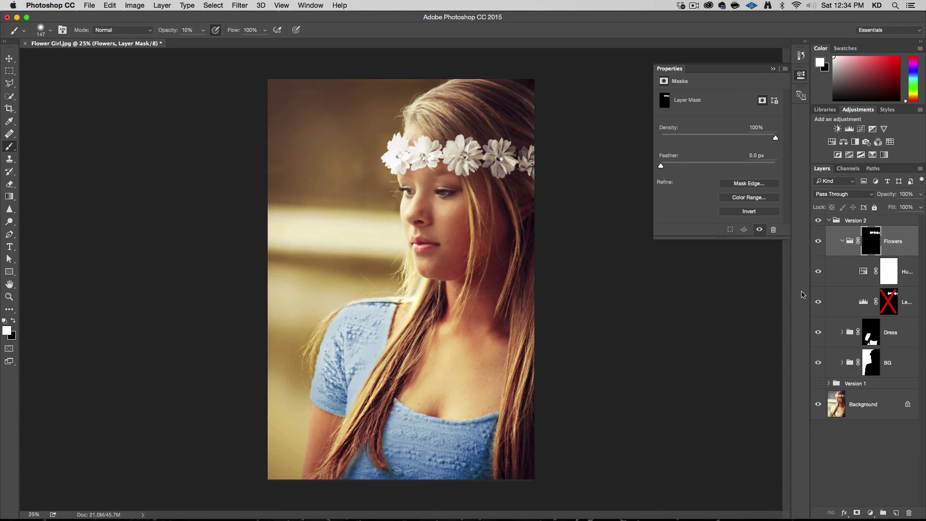
left_click(814, 299)
left_click(817, 302)
left_click(819, 272)
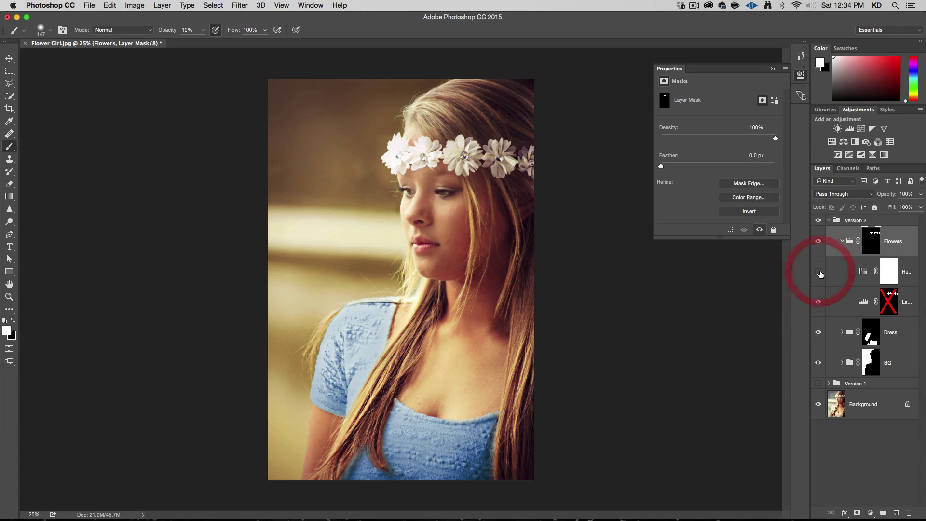
left_click(819, 272)
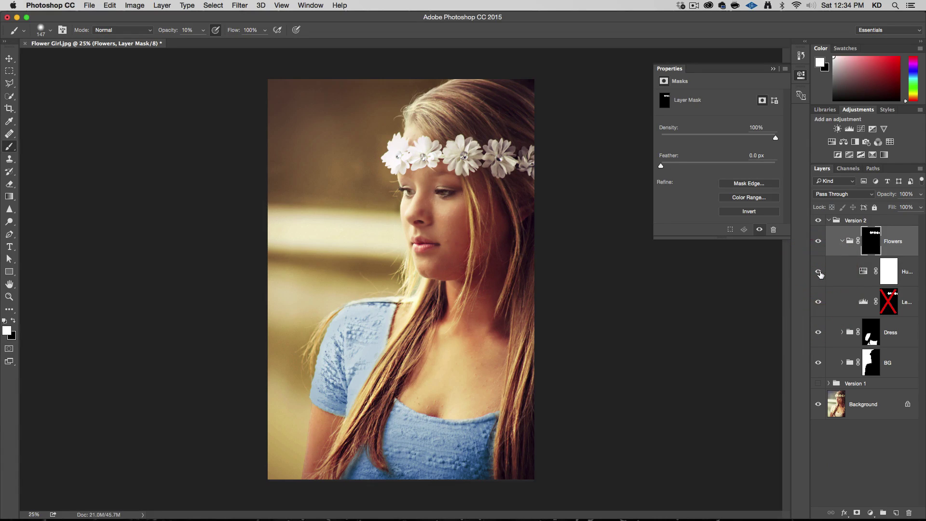
left_click(865, 301)
left_click(864, 274, "shift")
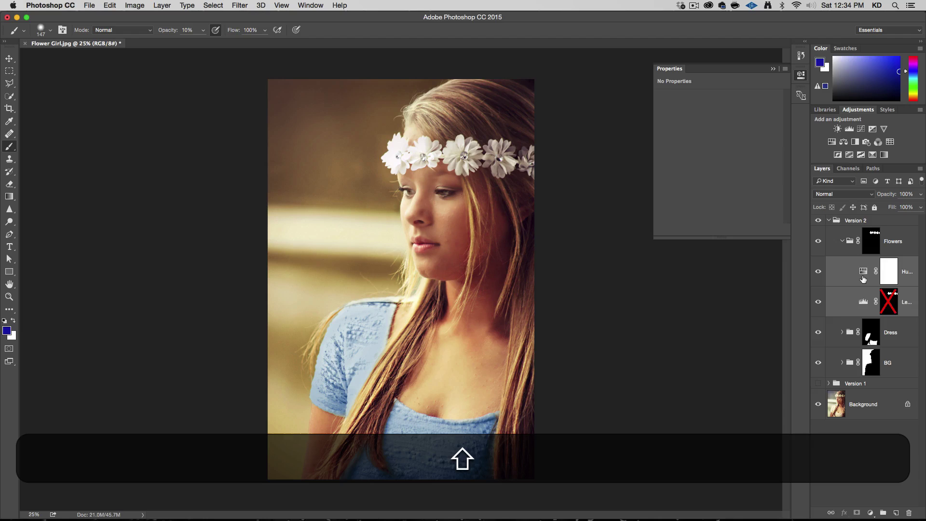
key("BackSpace")
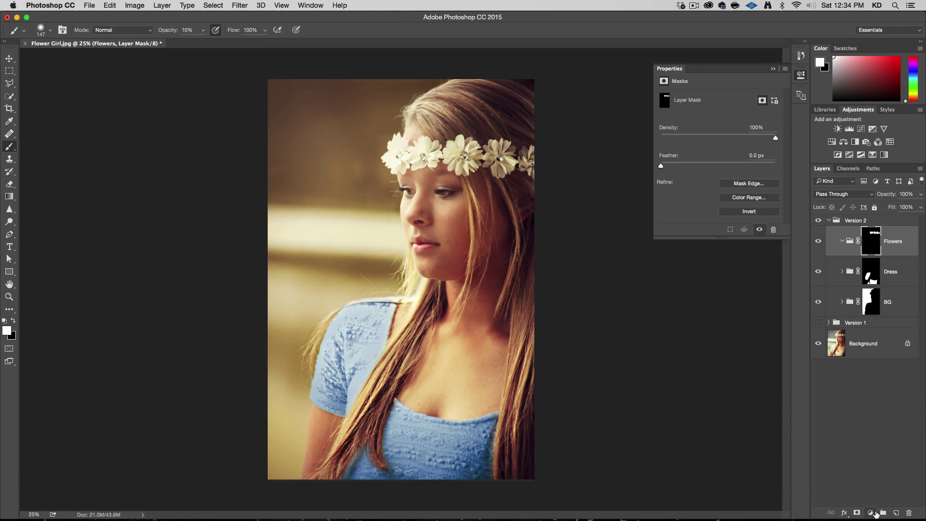
Add a new empty layer inside the Flowers group and set its blend mode to Color
left_click(896, 513)
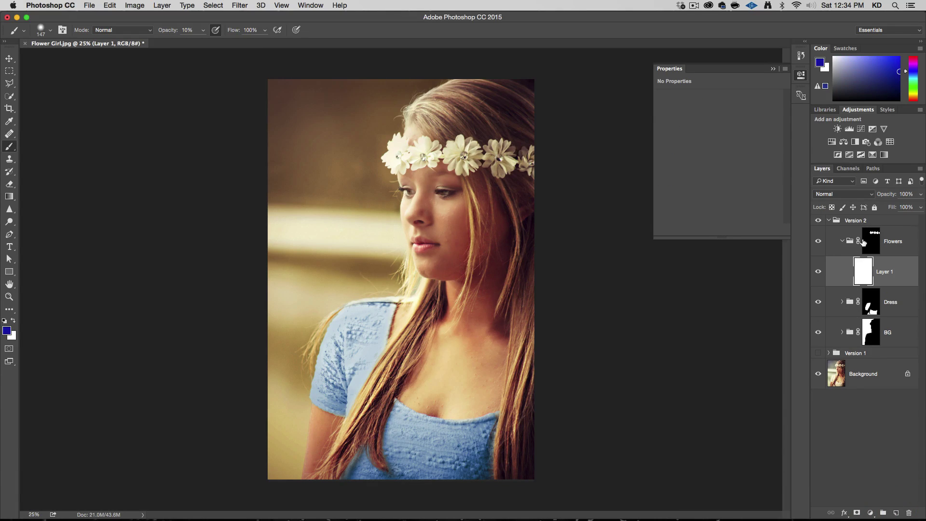
left_click(841, 196)
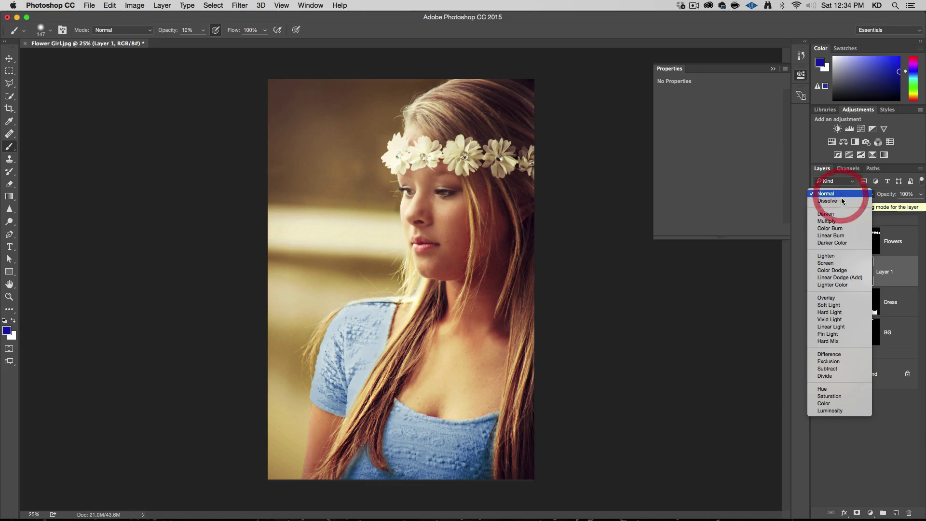
left_click(858, 406)
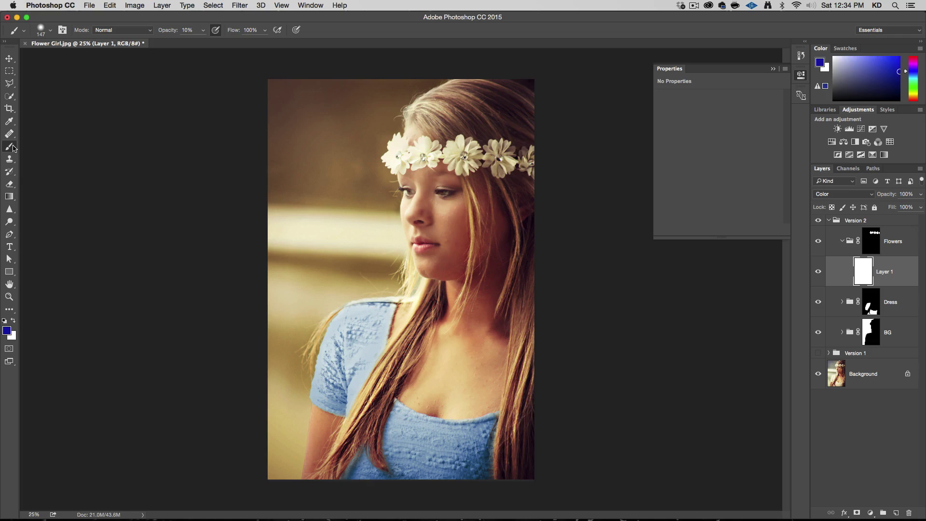
Set the foreground color to the dark green 1f9300
left_click(6, 331)
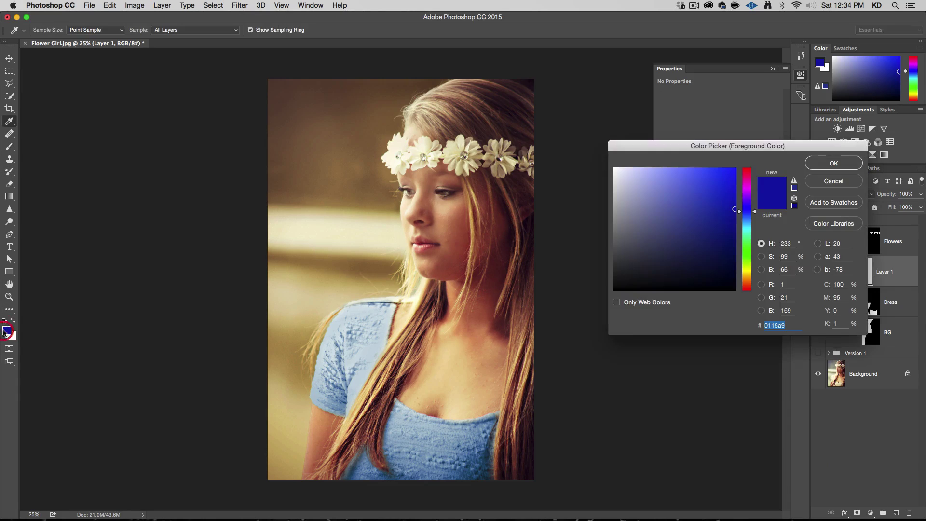
left_click(747, 253)
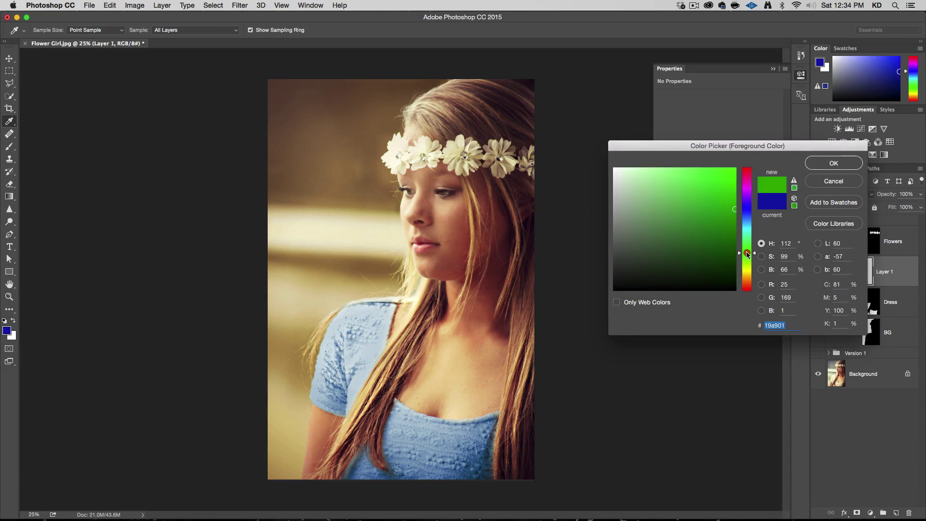
left_click_drag(748, 257, 747, 258)
left_click(728, 227)
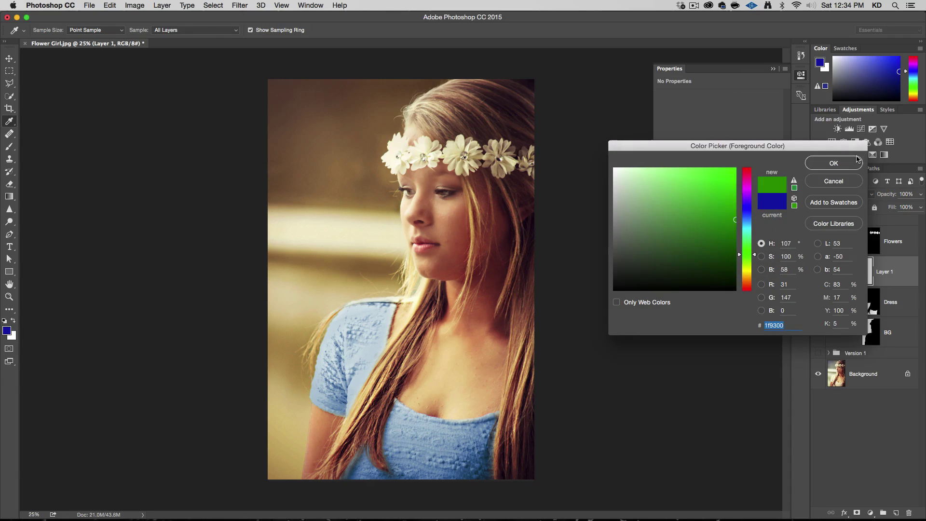
left_click(833, 163)
Paint green over the whole flower headband on Layer 1 with the Brush at 100% opacity
key("b")
mouse_move(512, 156)
left_mouse_down()
mouse_move(491, 162)
mouse_move(489, 138)
mouse_move(522, 175)
mouse_move(506, 174)
mouse_move(516, 152)
left_mouse_up()
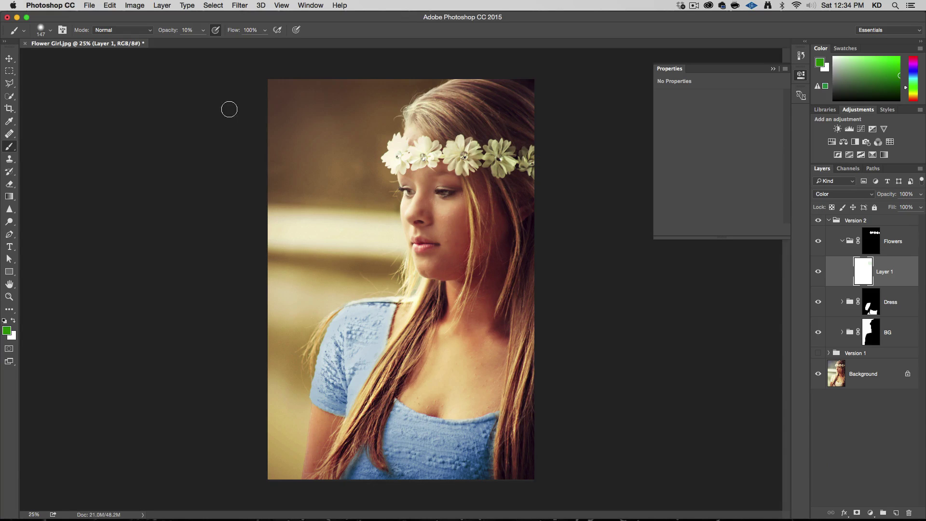
key("super+z")
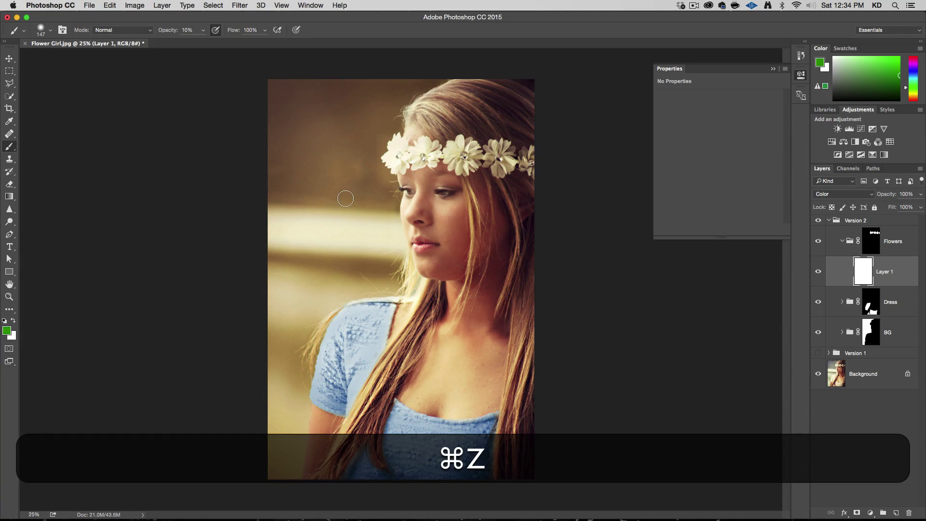
key("0")
mouse_move(489, 150)
left_mouse_down()
mouse_move(511, 146)
mouse_move(509, 160)
mouse_move(490, 159)
mouse_move(501, 171)
mouse_move(537, 158)
mouse_move(529, 150)
mouse_move(473, 164)
mouse_move(475, 153)
mouse_move(455, 140)
mouse_move(456, 166)
mouse_move(468, 172)
mouse_move(414, 154)
mouse_move(433, 145)
mouse_move(432, 154)
mouse_move(412, 158)
mouse_move(424, 148)
mouse_move(428, 159)
mouse_move(395, 157)
mouse_move(398, 139)
mouse_move(402, 155)
mouse_move(388, 166)
mouse_move(419, 162)
left_mouse_up()
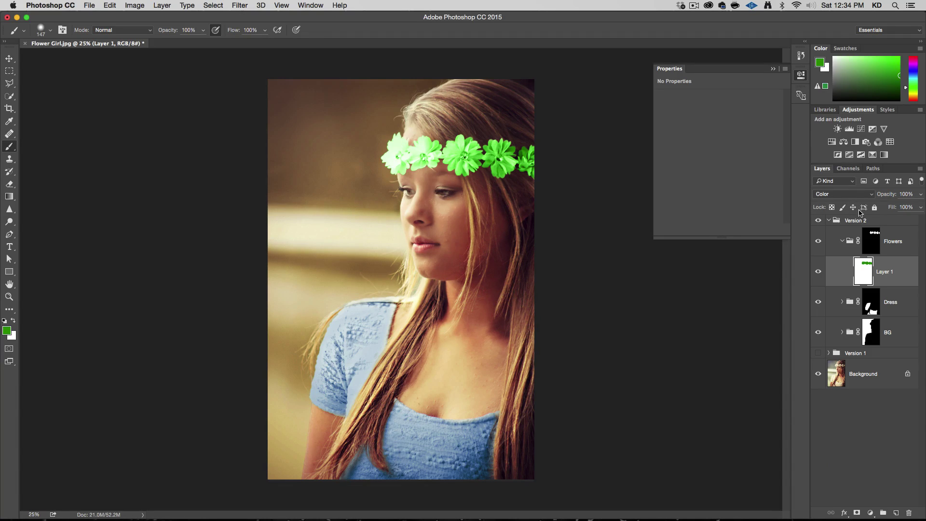
Try the Normal blend mode on the green paint layer and set it back to Color
left_click(853, 194)
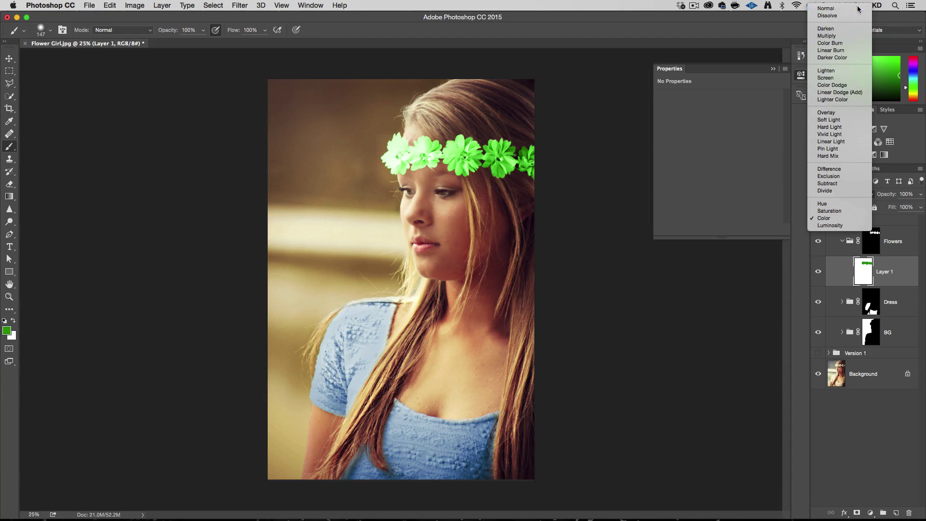
left_click(859, 8)
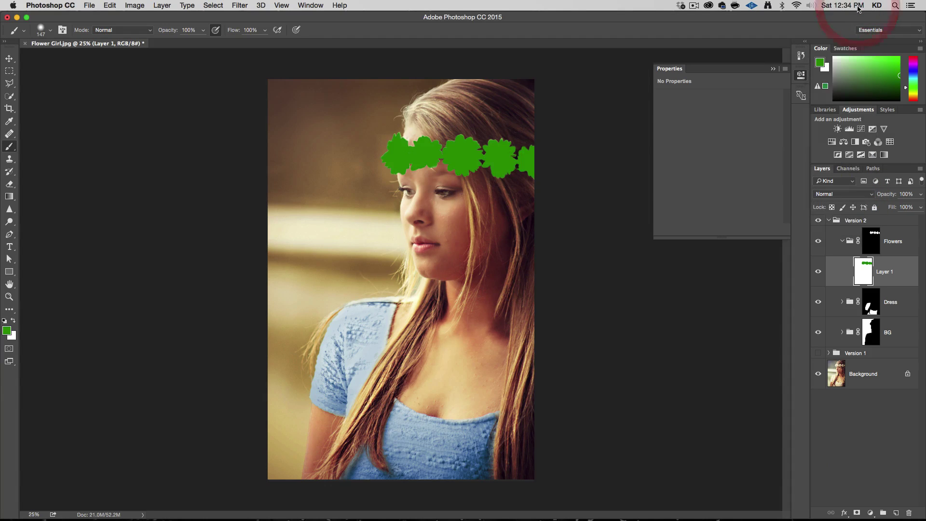
left_click(836, 196)
left_click(845, 402)
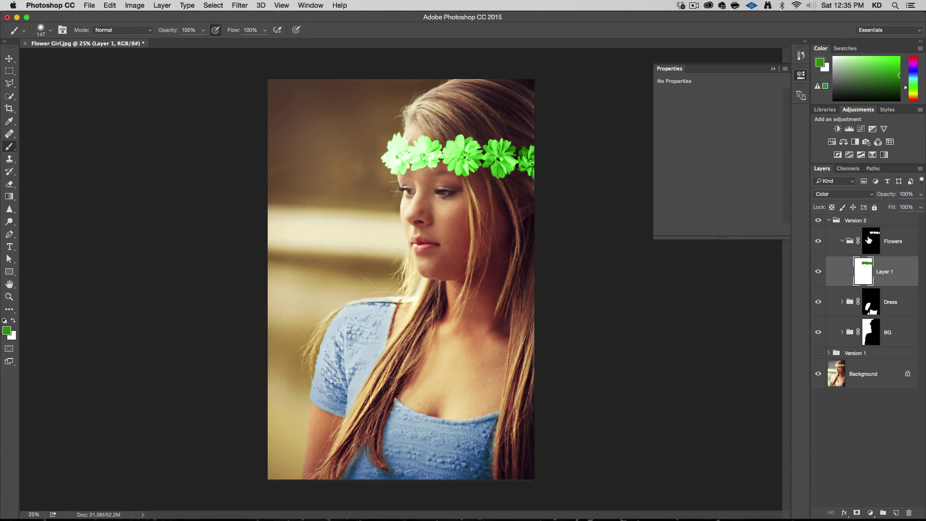
Reduce the green paint layer's saturation to -50 with a Hue/Saturation adjustment applied directly to Layer 1
left_click(132, 5)
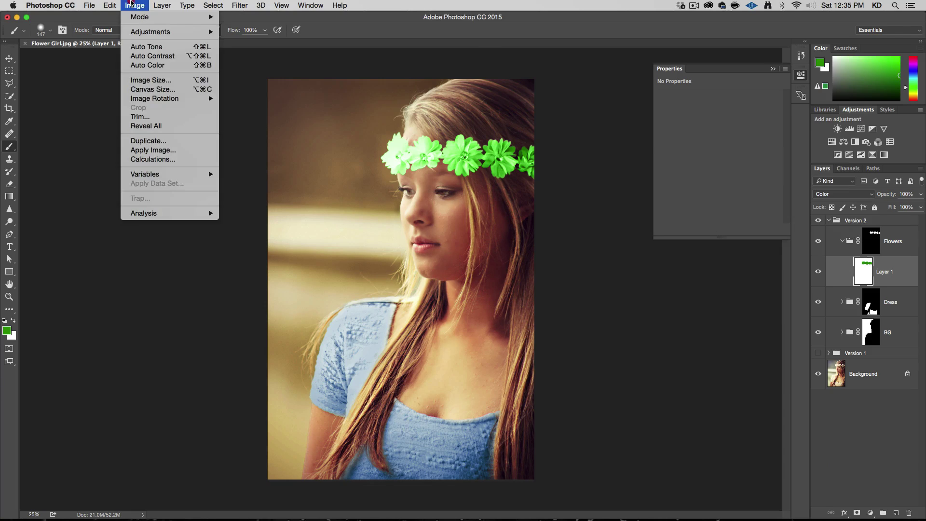
mouse_move(137, 31)
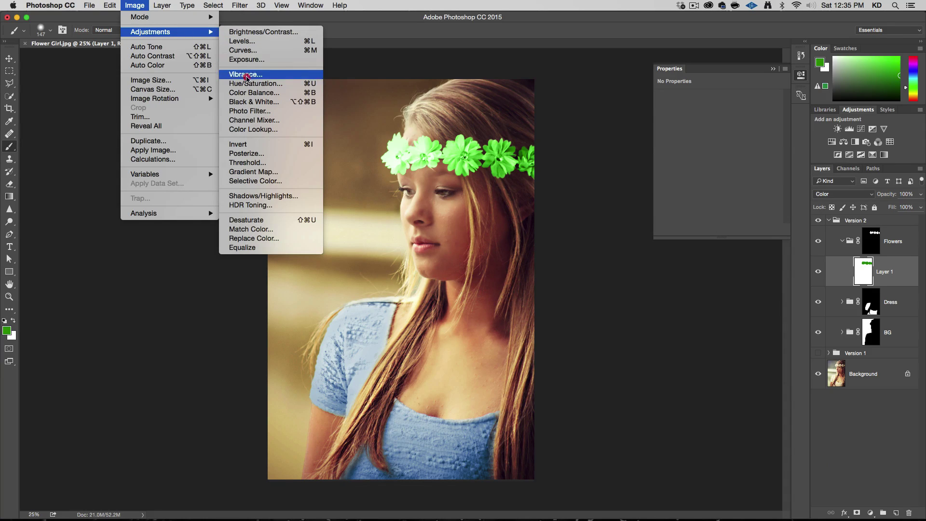
left_click(249, 84)
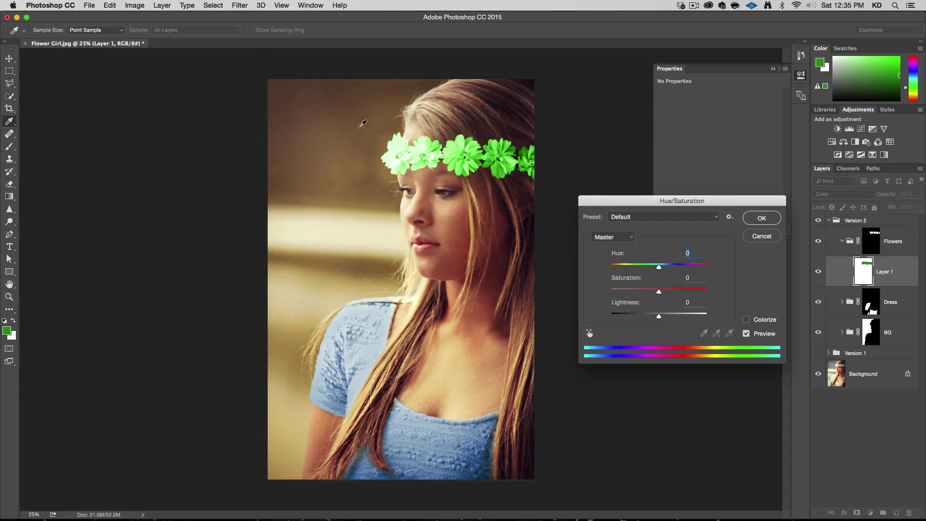
left_click_drag(651, 293, 636, 295)
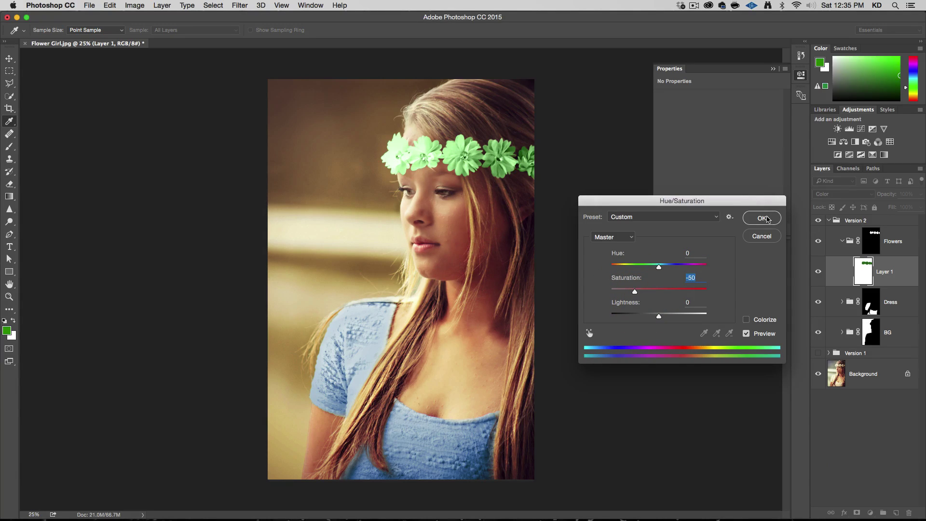
left_click_drag(661, 268, 657, 269)
left_click(767, 215)
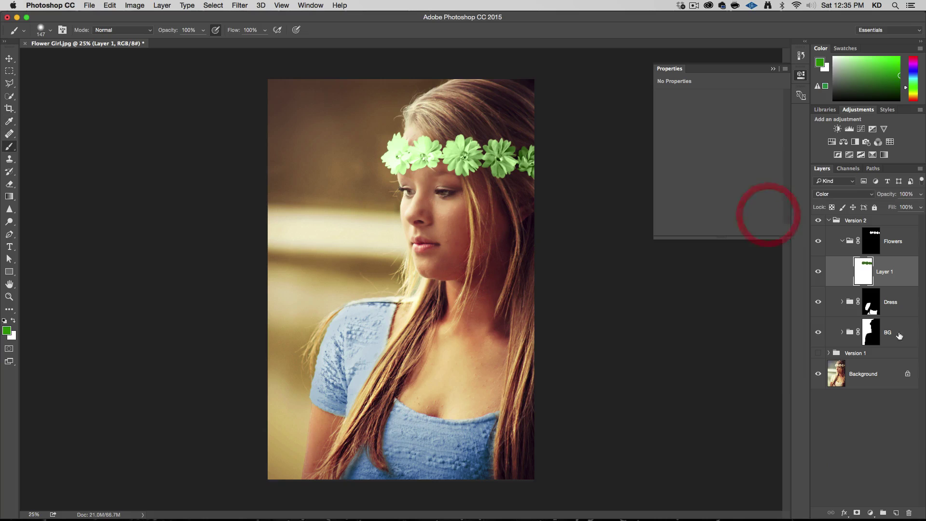
Add a Levels adjustment above the green paint layer and darken its midtones to 0.83
left_click(871, 513)
left_click(876, 370)
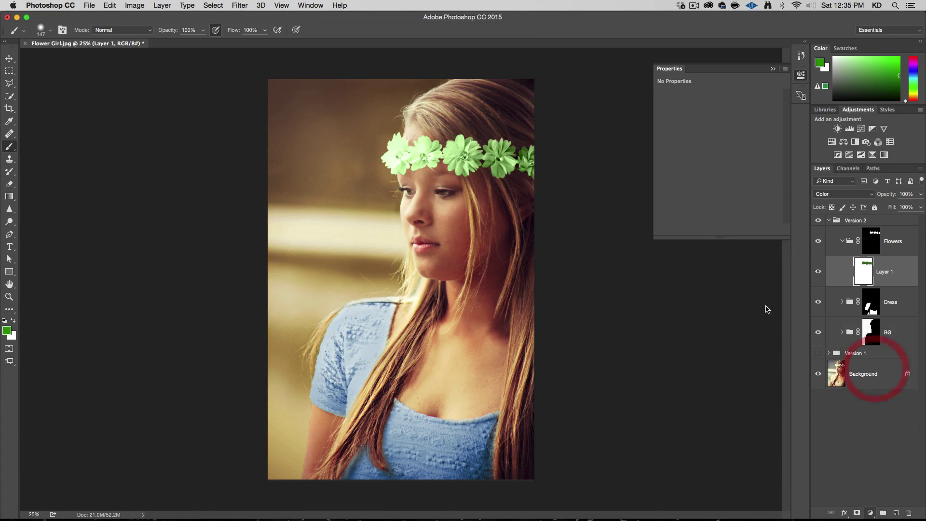
left_click_drag(726, 165, 735, 168)
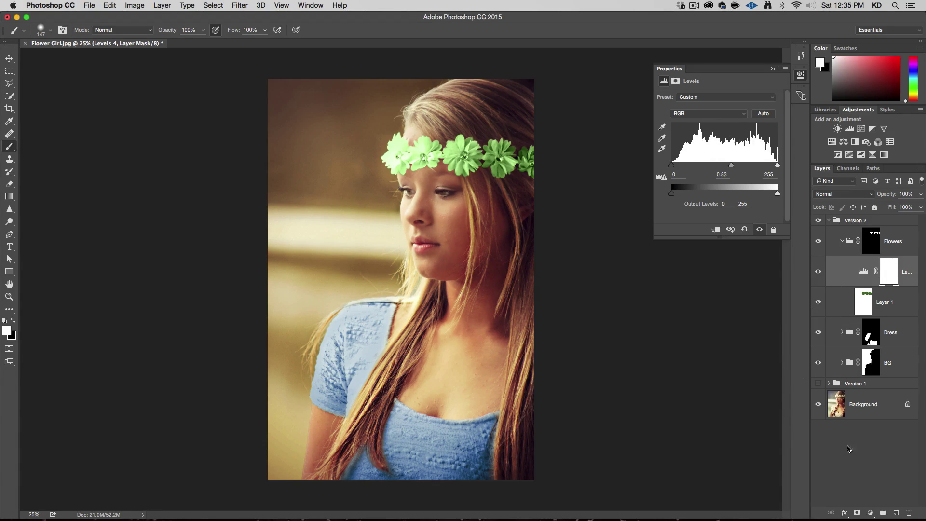
Add a second Levels adjustment in the Flowers group with the midtones set to 0.67
left_click(871, 513)
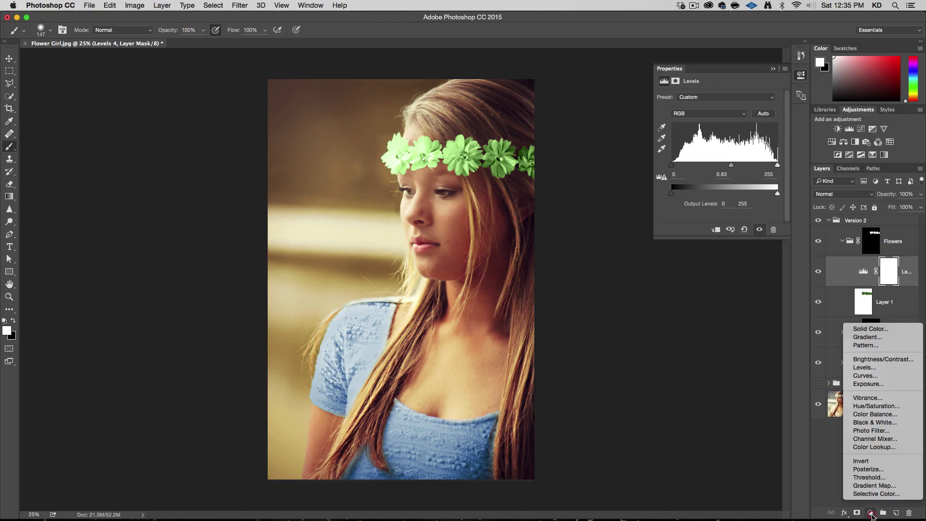
left_click(905, 368)
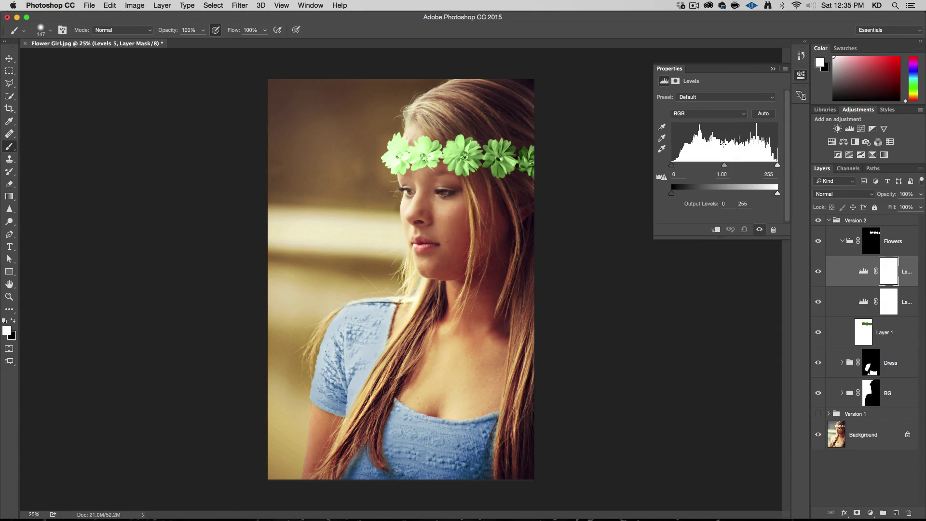
left_click_drag(725, 165, 738, 165)
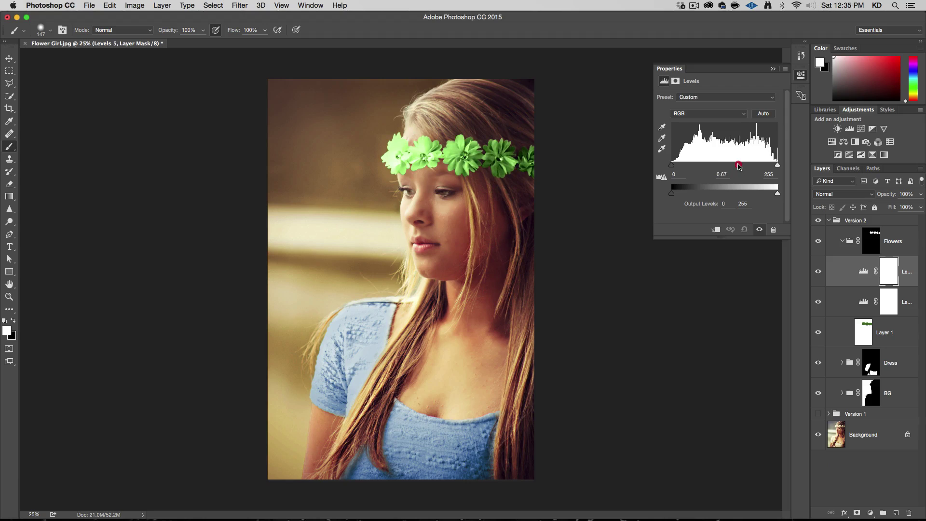
Draw a black-to-white linear gradient on the upper Levels mask, from the headband's right end to its left flowers
left_click(889, 271)
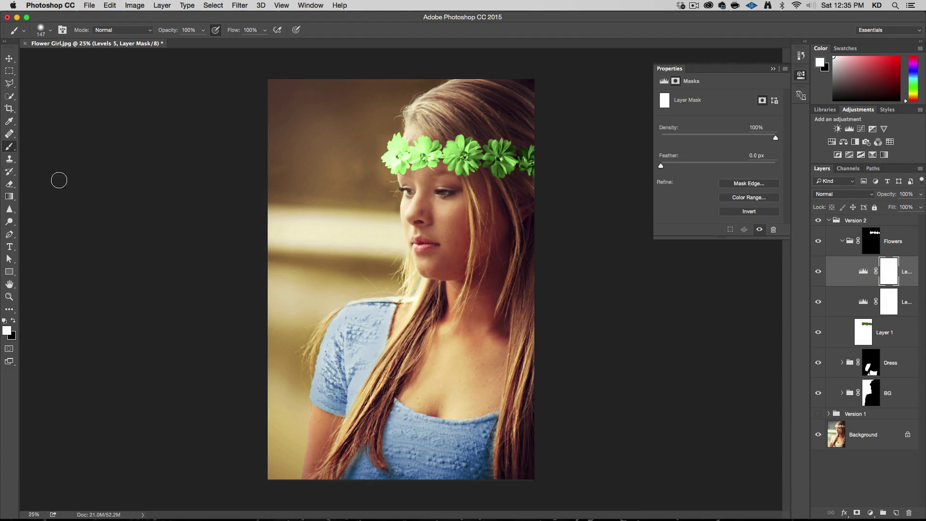
left_click(9, 197)
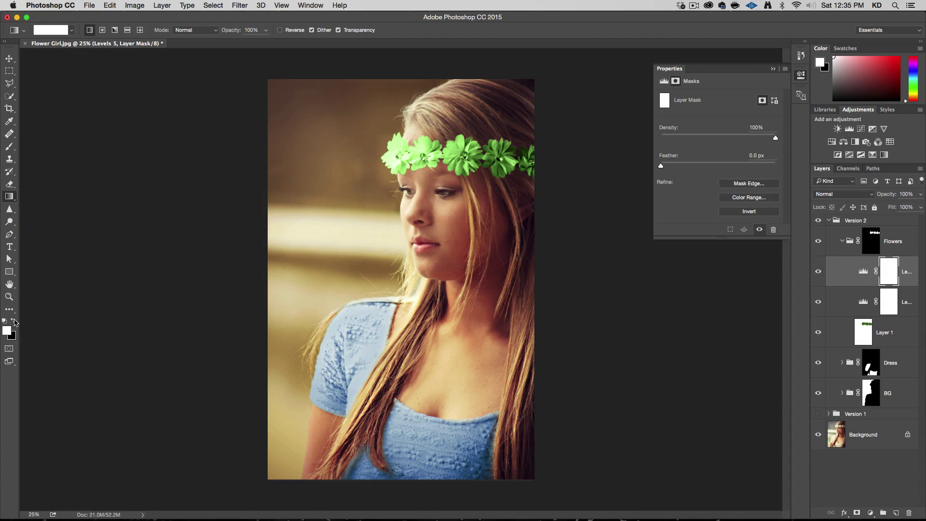
left_click(14, 320)
left_click(72, 30)
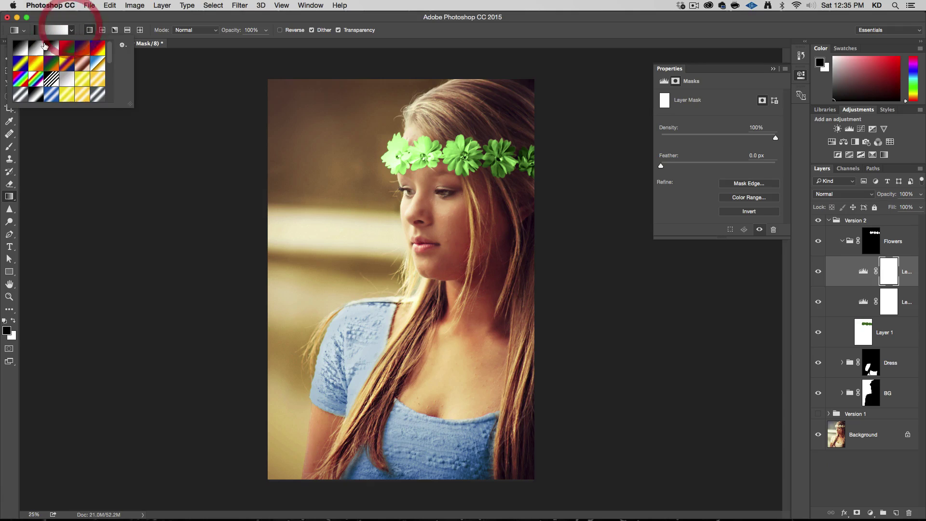
left_click(32, 46)
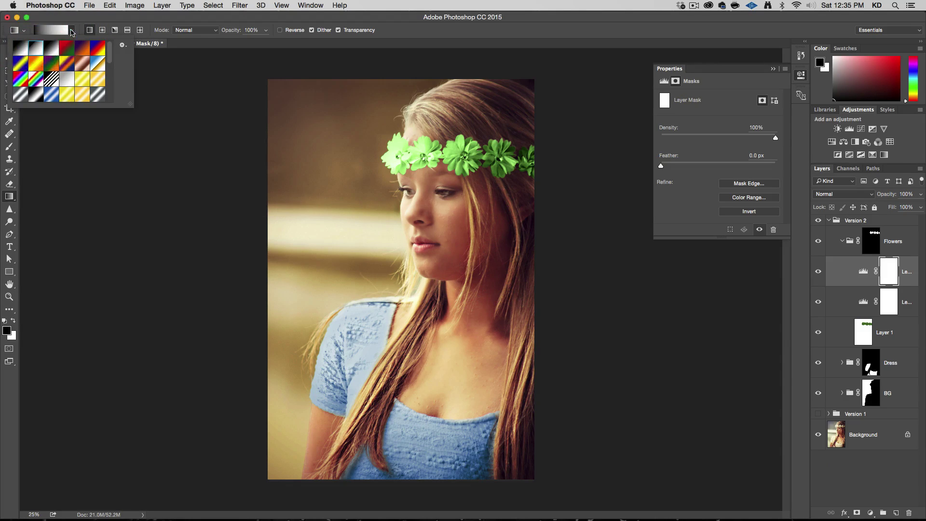
left_click(71, 30)
left_click_drag(530, 164, 403, 169)
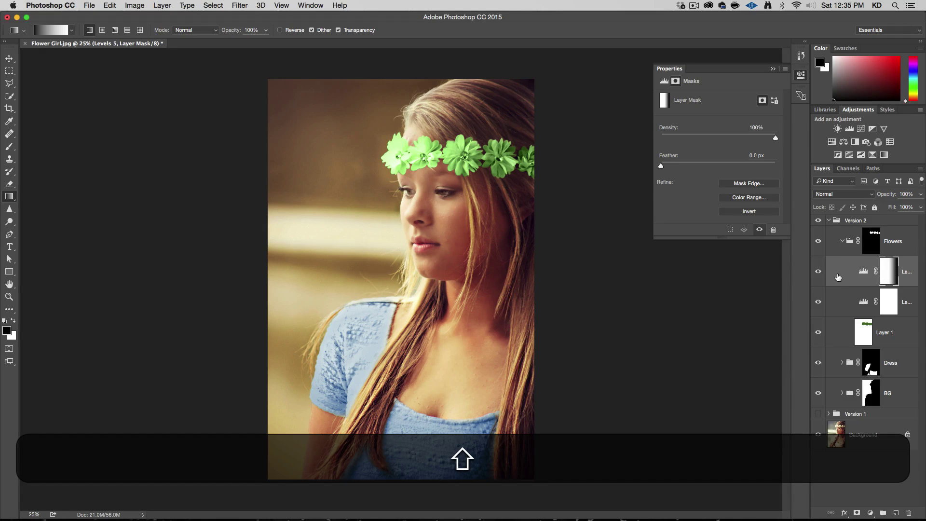
Toggle the upper Levels adjustment's visibility to compare the flowers with and without the gradient darkening
left_click(819, 273)
left_click(819, 272)
left_click(819, 272)
left_click(819, 273)
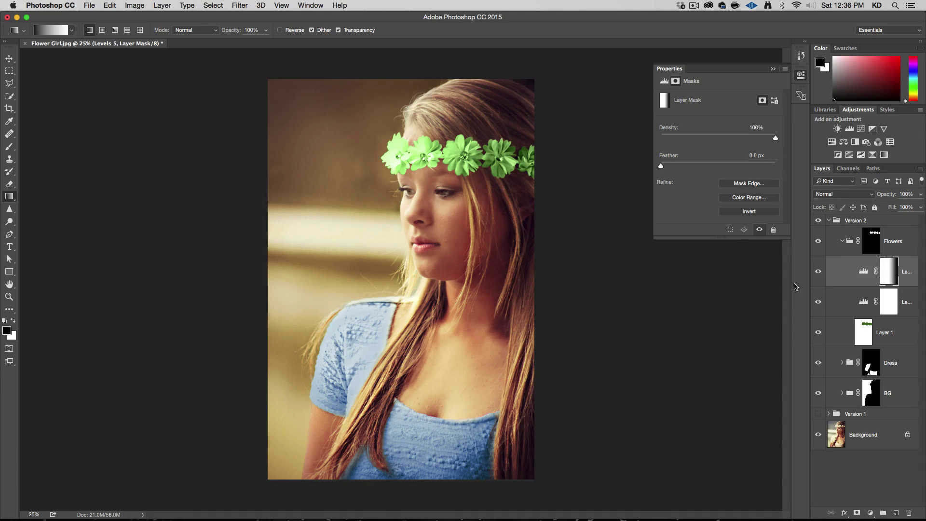
left_click(819, 273)
left_click(818, 272)
left_click(818, 272)
left_click(818, 272)
Lower the upper Levels adjustment's white output level to 247, and toggle each layer in the Flowers group to compare its effect
left_click(864, 271)
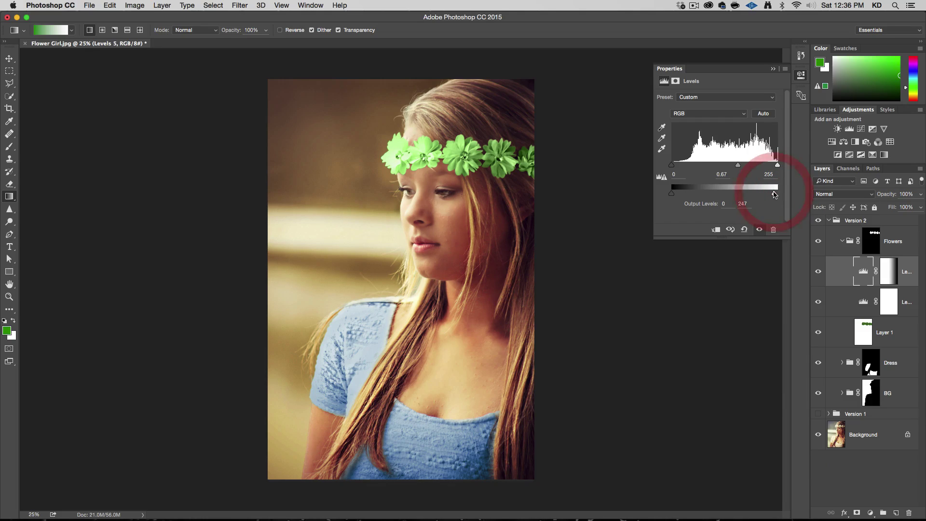
left_click(819, 273)
left_click(818, 273)
left_click(818, 302)
left_click(818, 302)
left_click(819, 333)
left_click(818, 333)
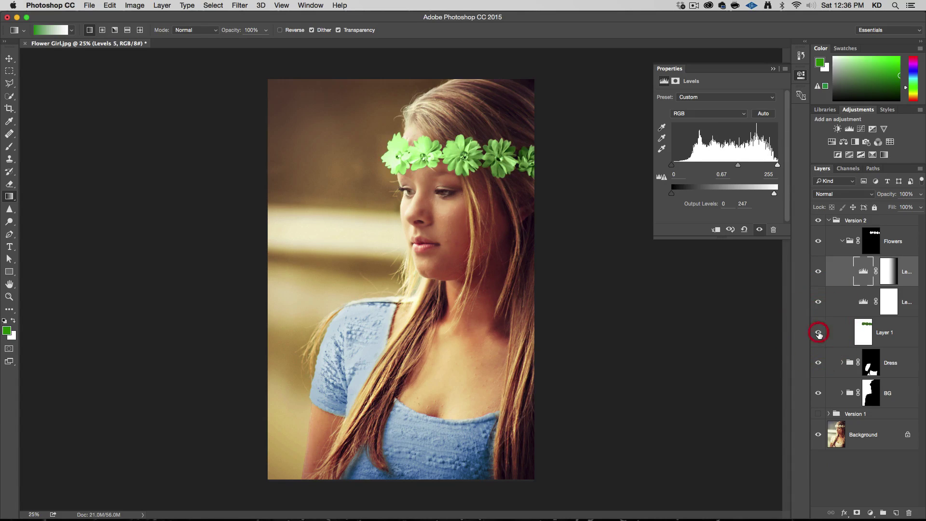
Apply Hue/Saturation to the green paint on Layer 1 with hue -14 and saturation -24
left_click(864, 329)
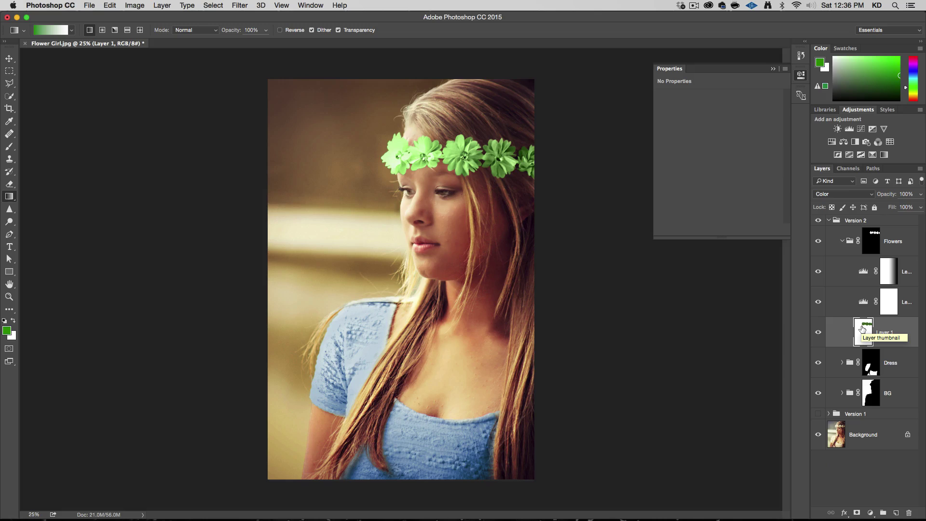
key("super+u")
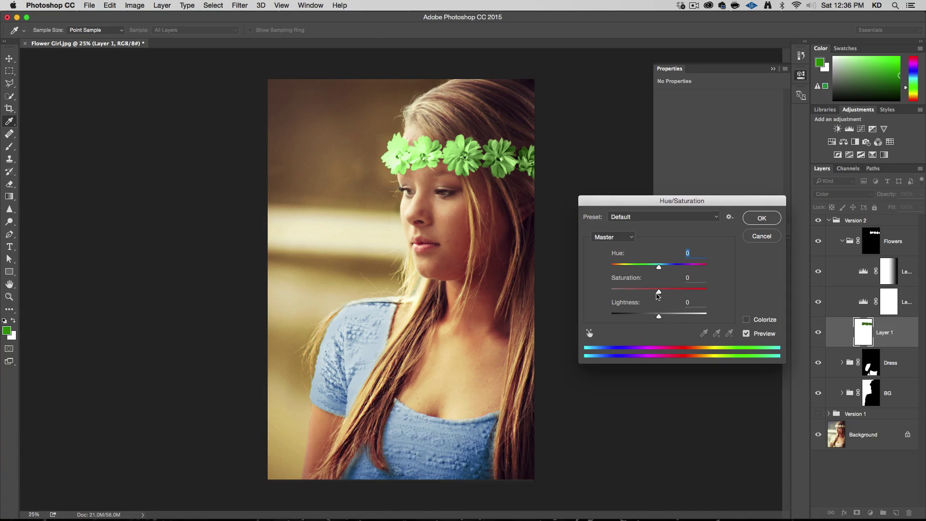
left_click_drag(655, 296, 655, 269)
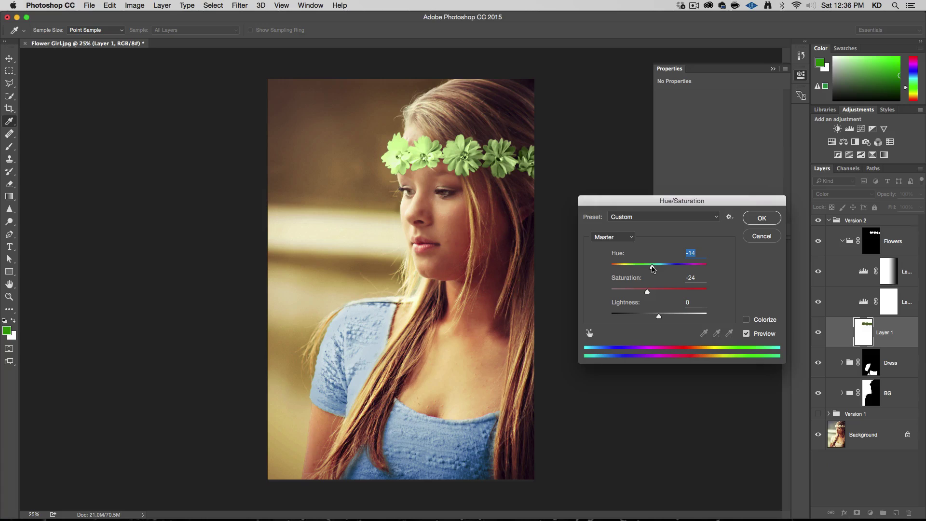
left_click(767, 218)
key("g")
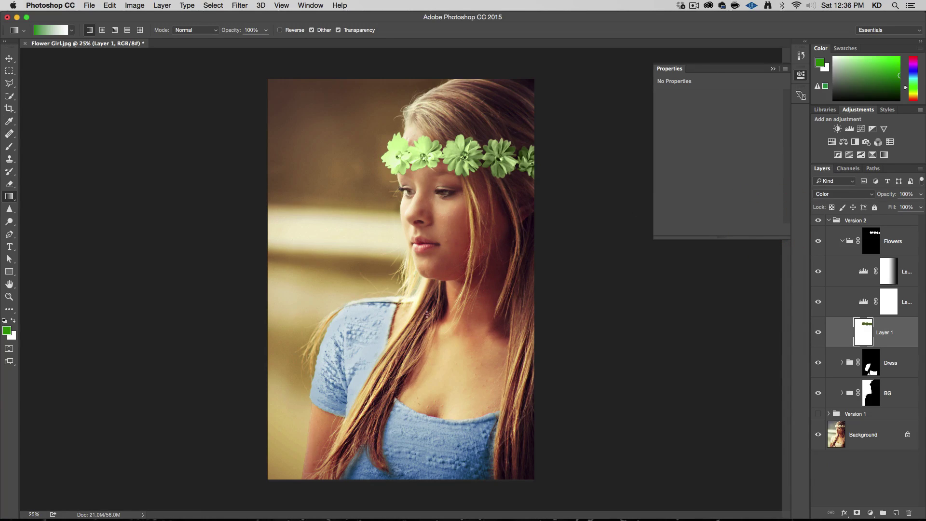
Add a new layer above Layer 1 in Color blend mode, and sample the dress sleeve's blue as the painting color
left_click(895, 513)
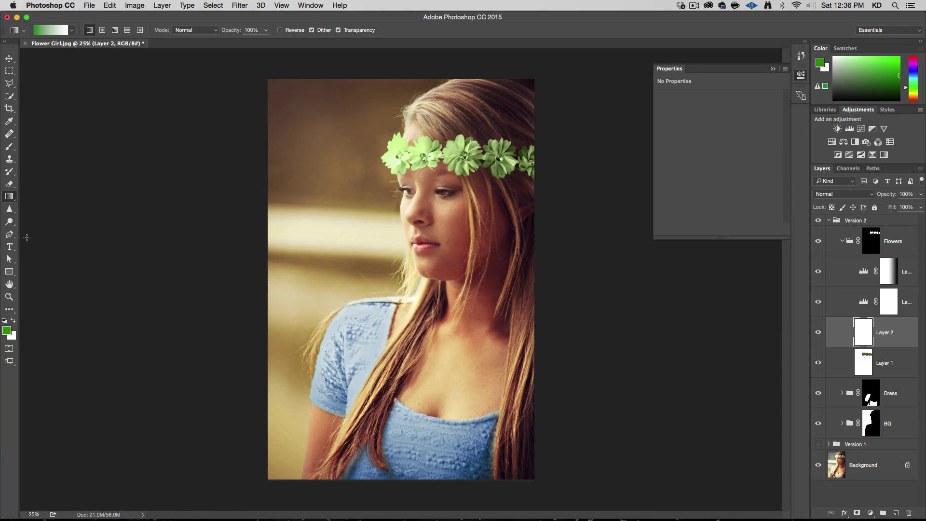
key("i")
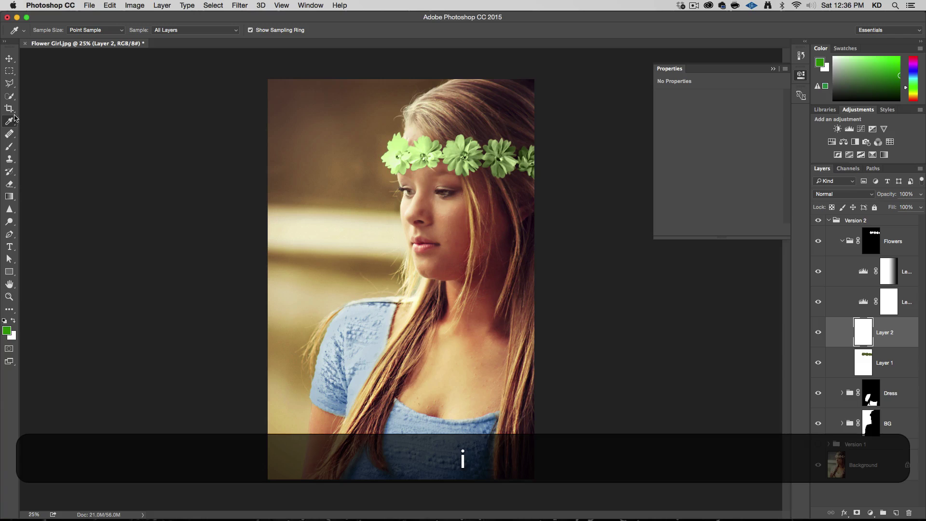
left_click(353, 330)
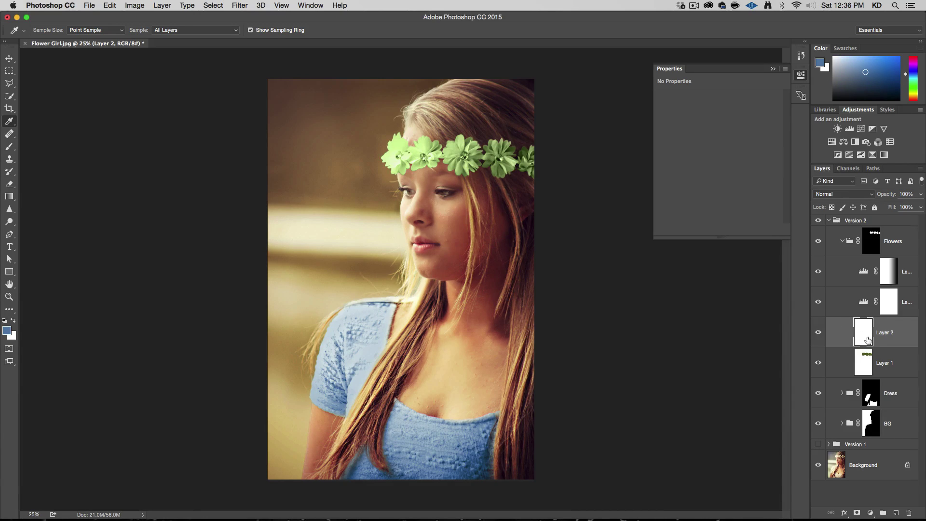
key("b")
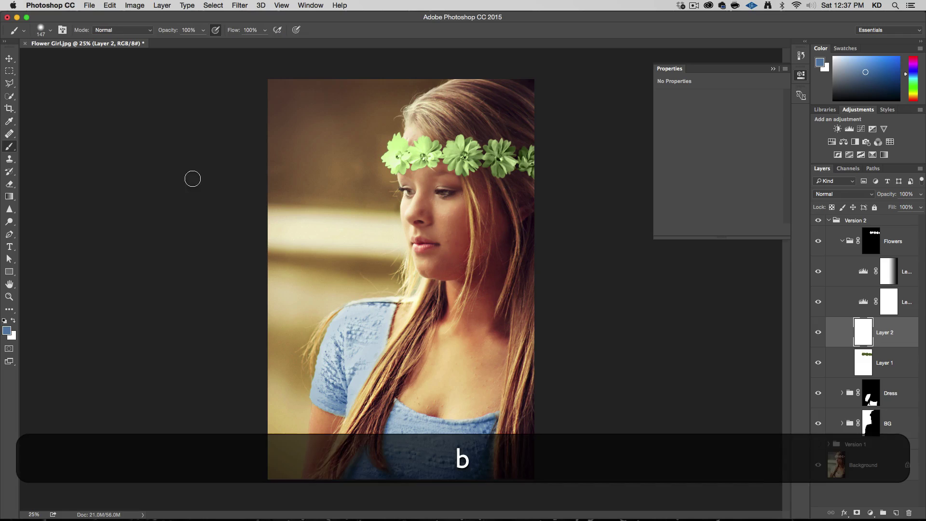
left_click(836, 195)
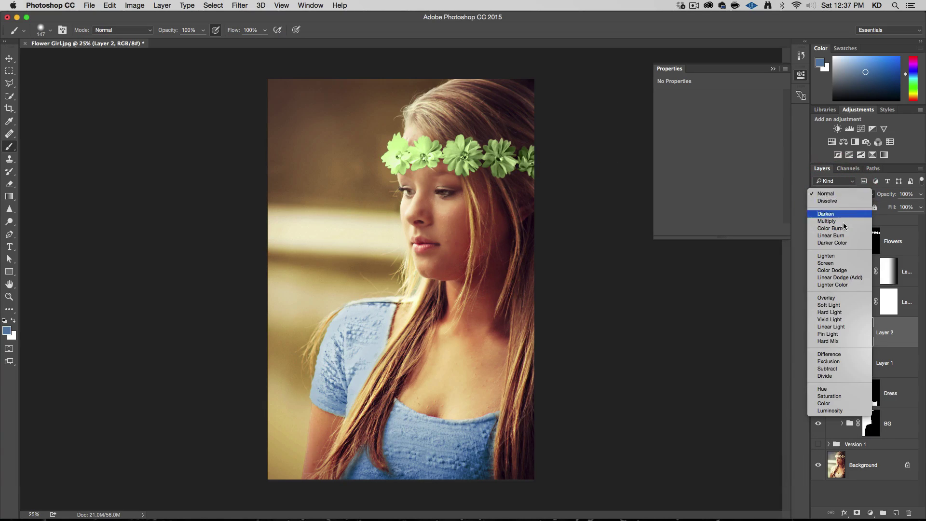
left_click(850, 407)
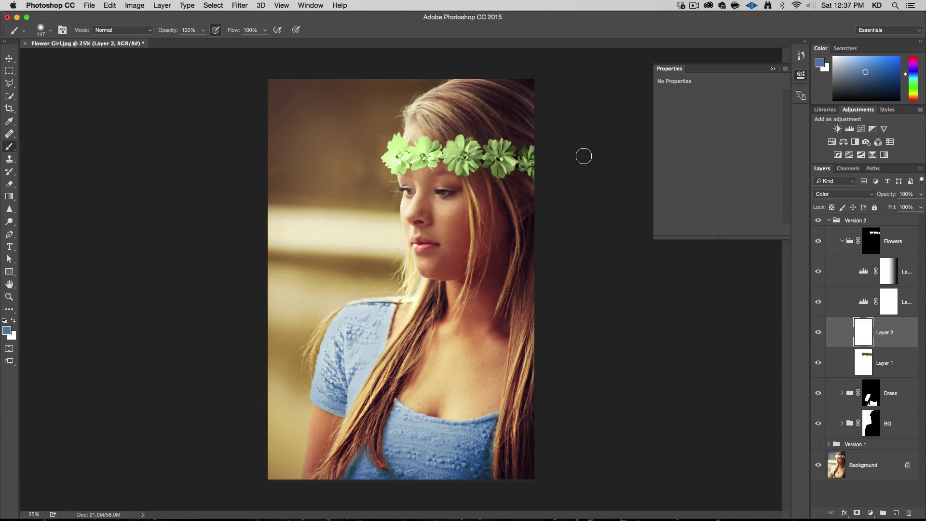
Paint the second and fourth headband flowers blue on Layer 2 with the Brush tool
mouse_move(427, 141)
left_mouse_down()
mouse_move(431, 182)
mouse_move(430, 152)
mouse_move(422, 160)
left_mouse_up()
left_click(427, 145)
left_click(424, 149)
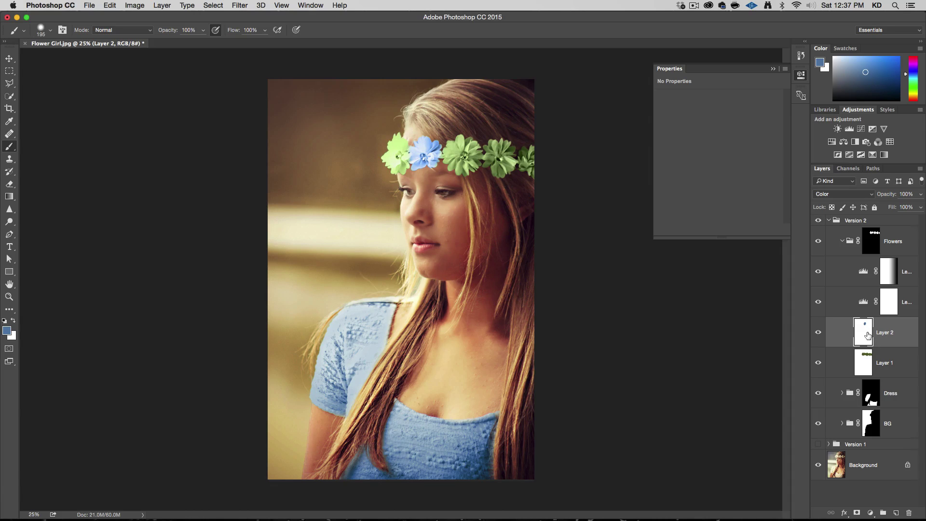
mouse_move(495, 145)
left_mouse_down()
mouse_move(509, 161)
mouse_move(497, 170)
mouse_move(499, 154)
mouse_move(500, 170)
mouse_move(502, 163)
left_mouse_up()
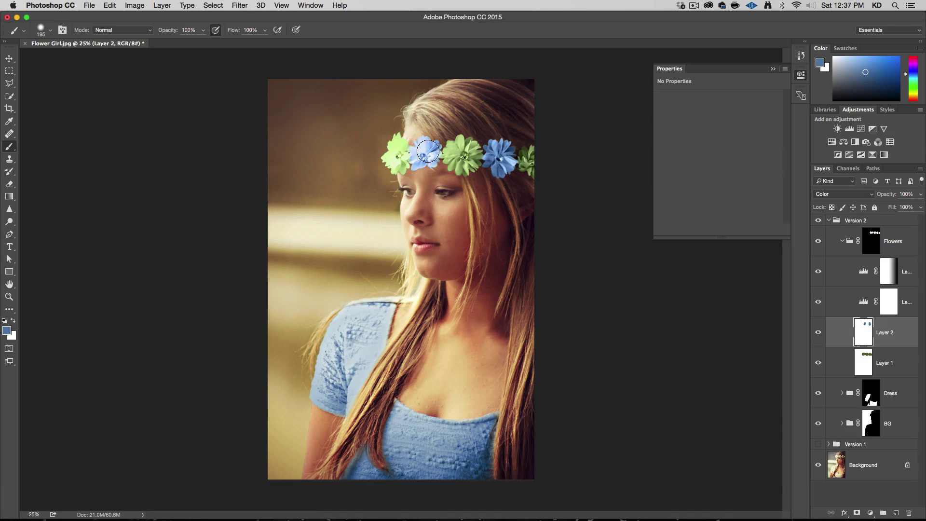
left_click_drag(422, 158, 422, 158)
left_click(428, 172)
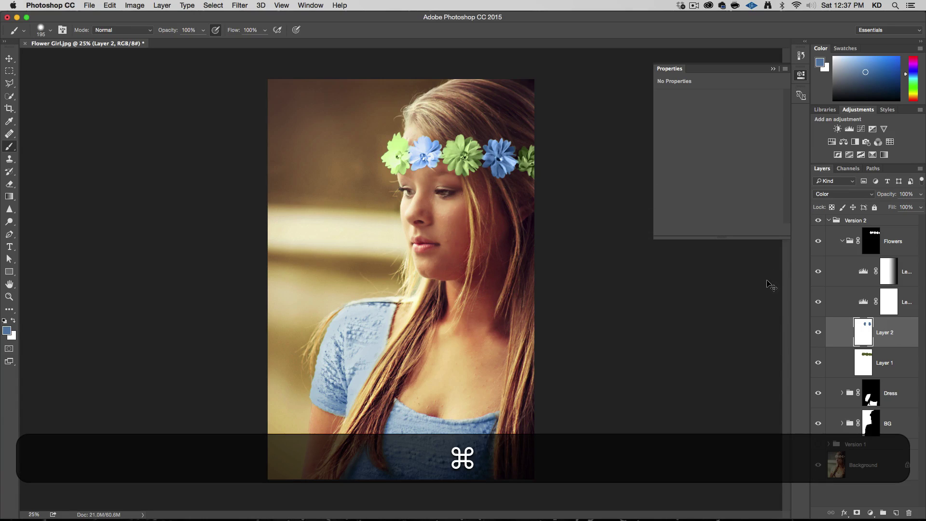
Desaturate the blue flower paint on Layer 2 using Hue/Saturation with the saturation set to -46
key("super+u")
left_click_drag(645, 292, 636, 292)
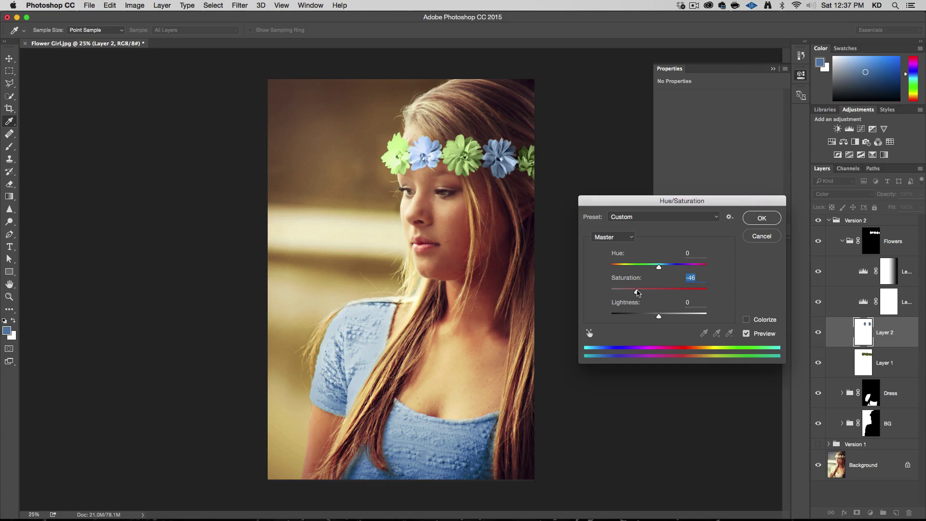
left_click(762, 221)
key("b")
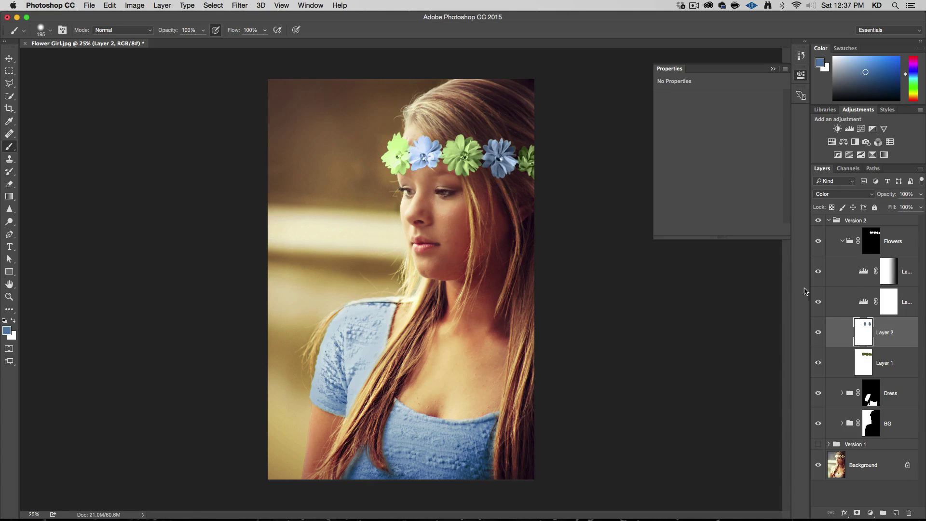
Collapse the Flowers group and add a Photo Filter adjustment layer on top inside the Version 2 group
left_click(841, 246)
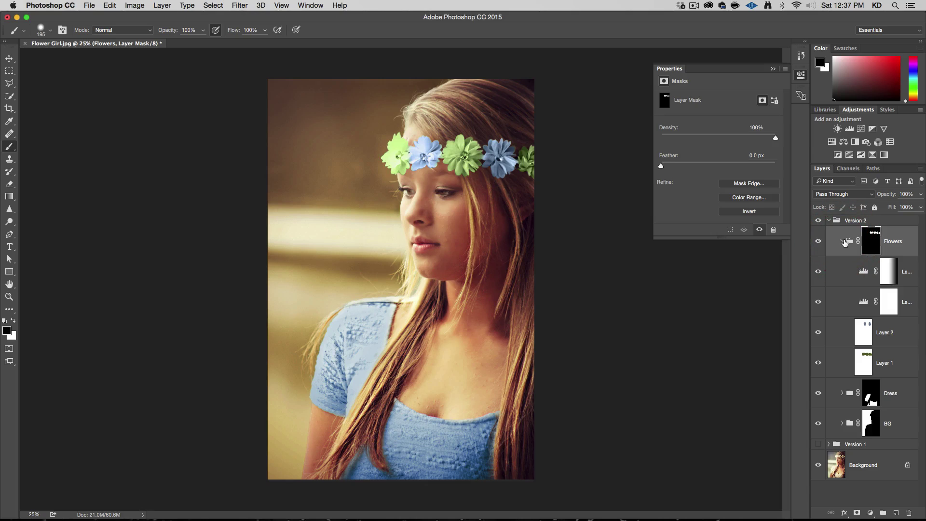
left_click(843, 241)
left_click(850, 241)
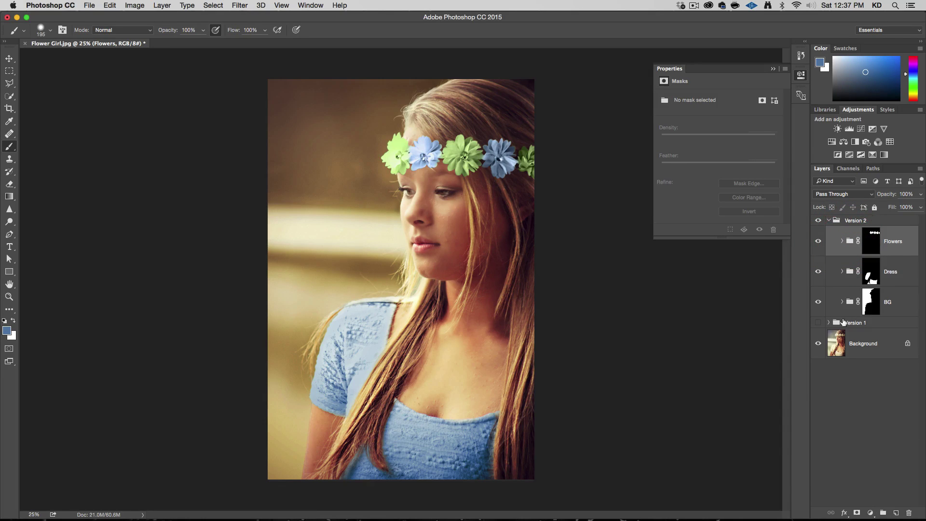
left_click(860, 220)
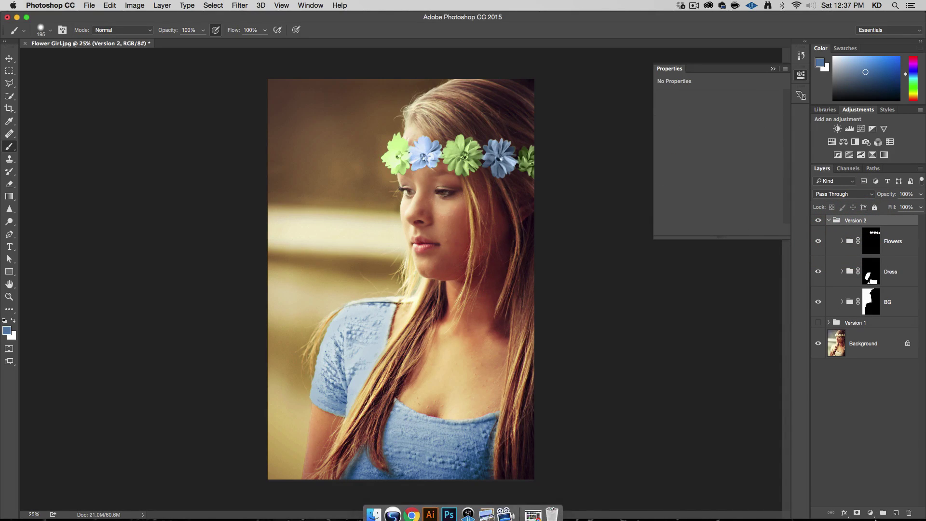
left_click(871, 513)
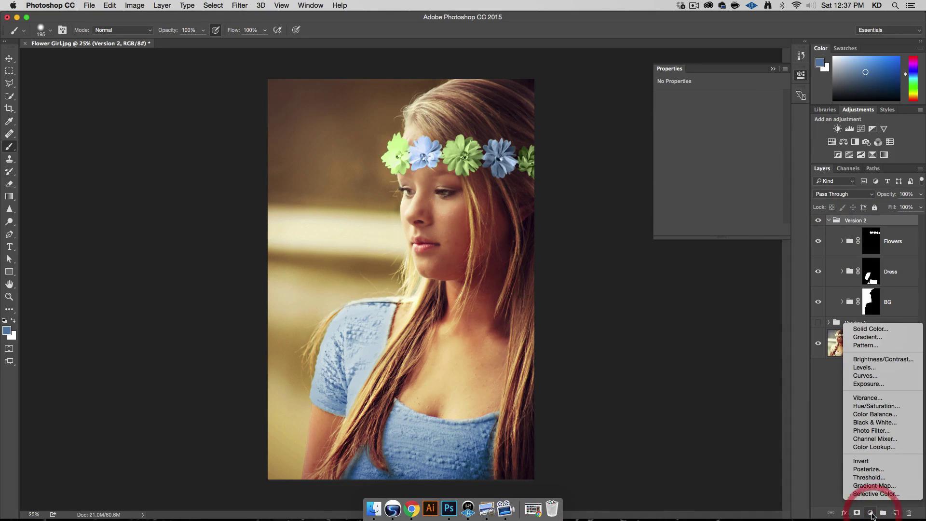
left_click(886, 431)
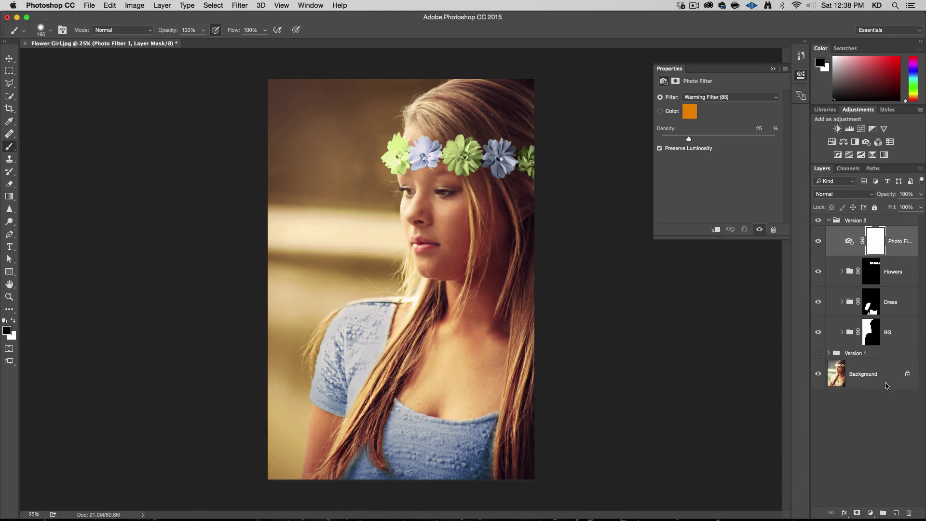
Keep Warming Filter (85) for the Photo Filter and set its density to 38%
left_click(722, 98)
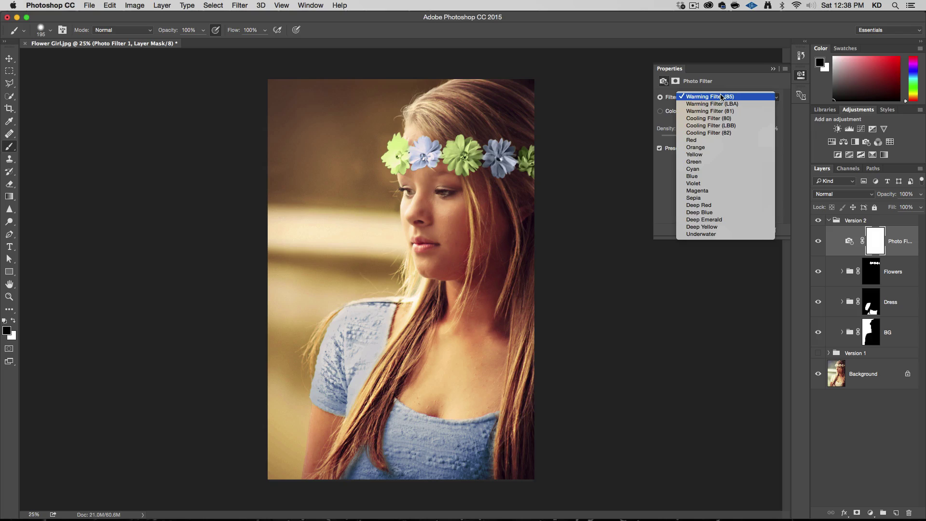
left_click(722, 104)
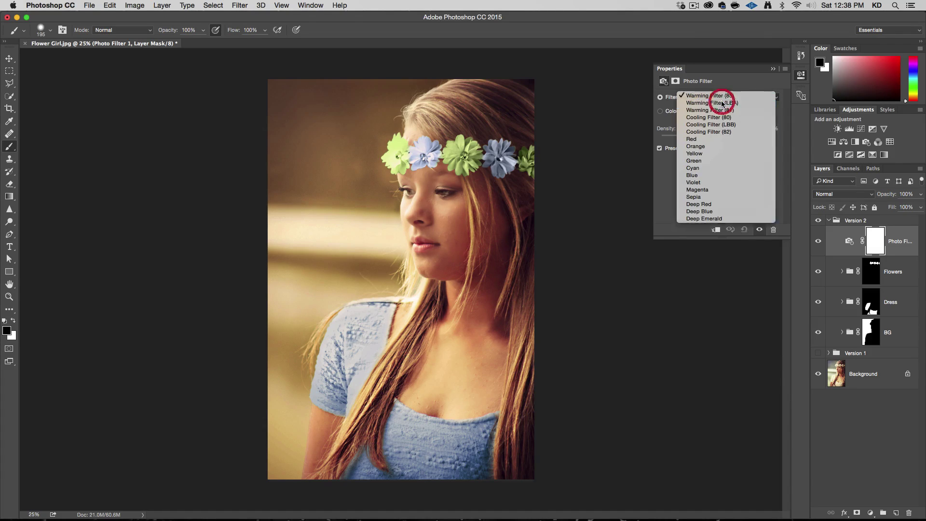
left_click(716, 97)
left_click(717, 89)
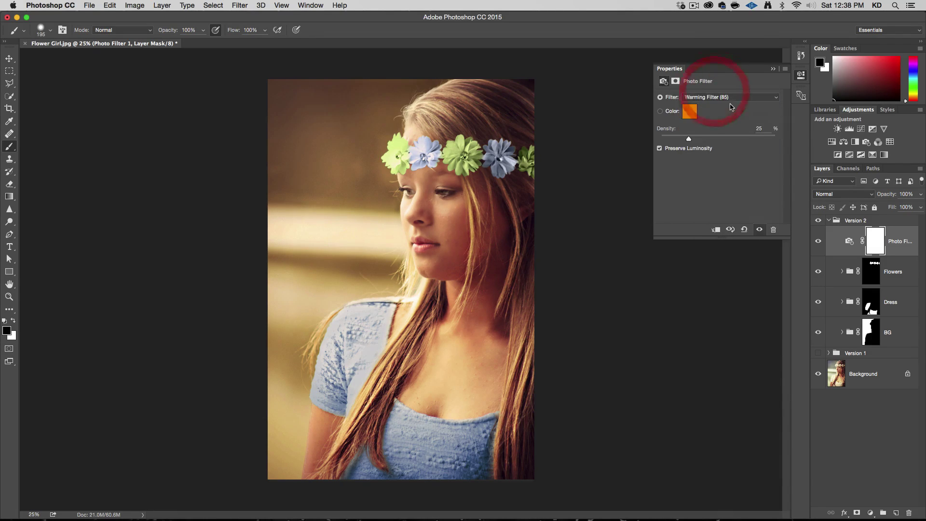
left_click(821, 247)
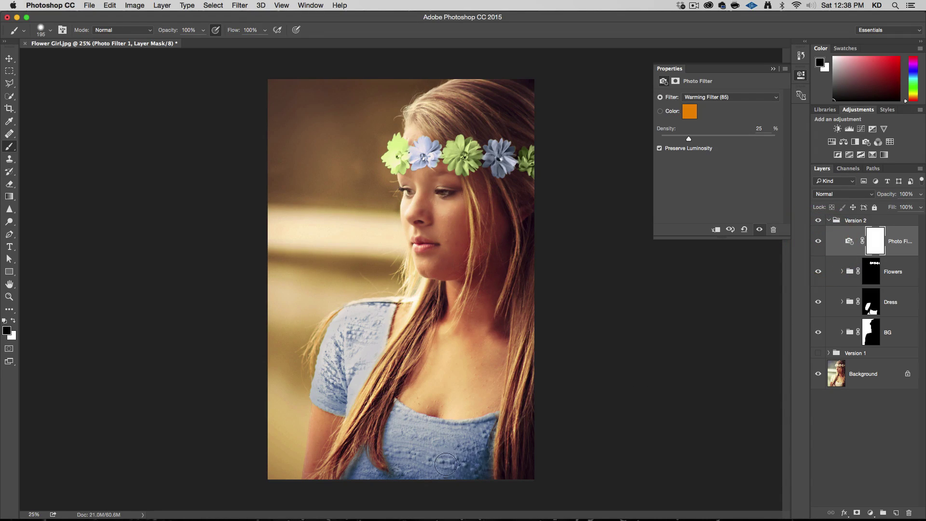
left_click_drag(690, 140, 730, 144)
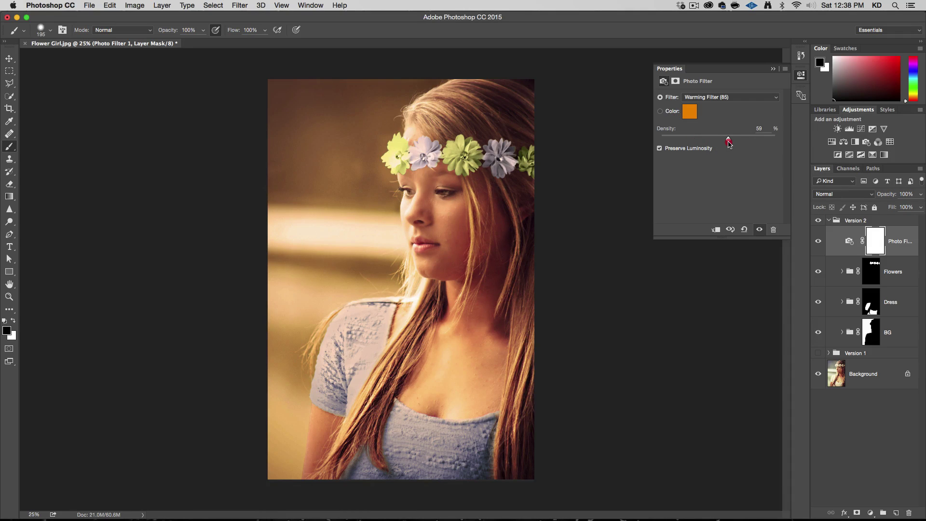
left_click_drag(729, 144, 711, 141)
left_click(703, 140)
Toggle the visibility of the Photo Filter and of the whole Version 2 group to compare before and after
left_click(819, 241)
left_click(818, 221)
left_click(819, 221)
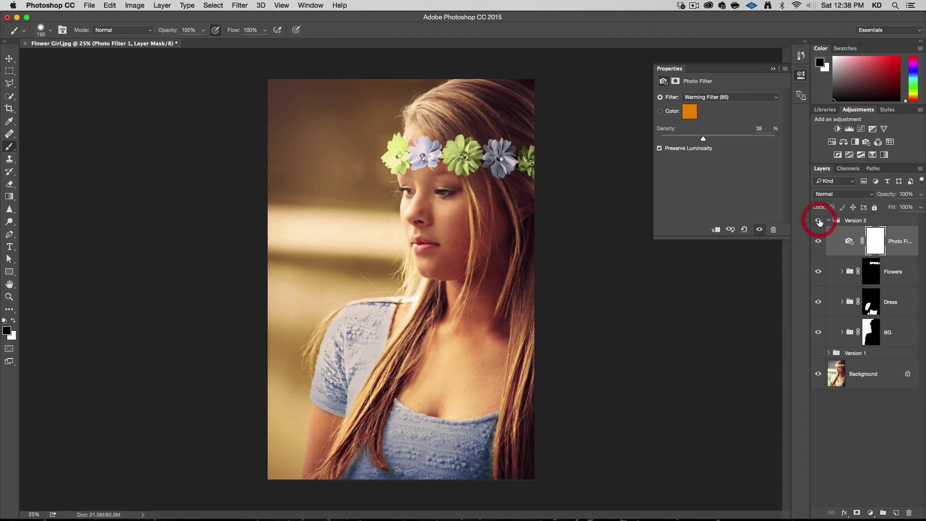
left_click(819, 221)
left_click(819, 221)
Duplicate the collapsed Version 2 group and hide the original
left_click(829, 221)
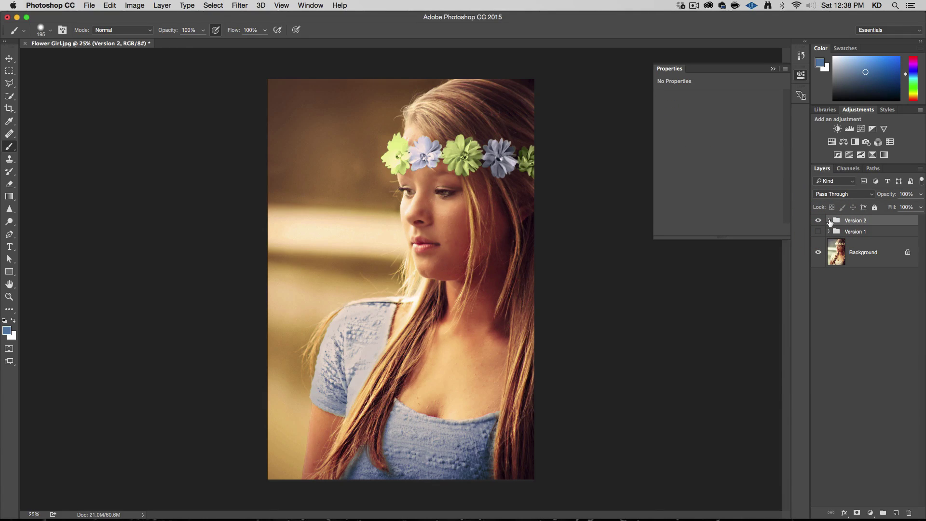
left_click_drag(837, 221, 896, 511)
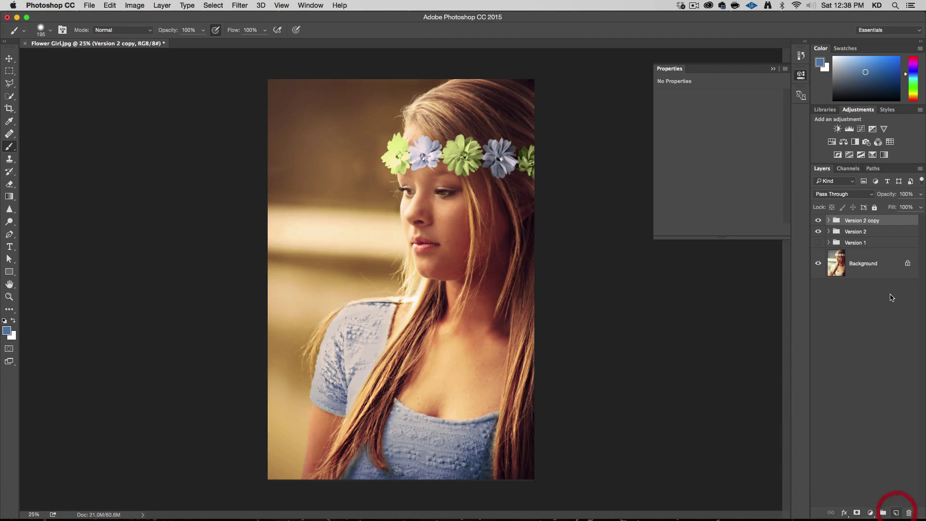
left_click(818, 234)
Rename the duplicated group as Version 3
double_click(858, 220)
left_click(863, 220)
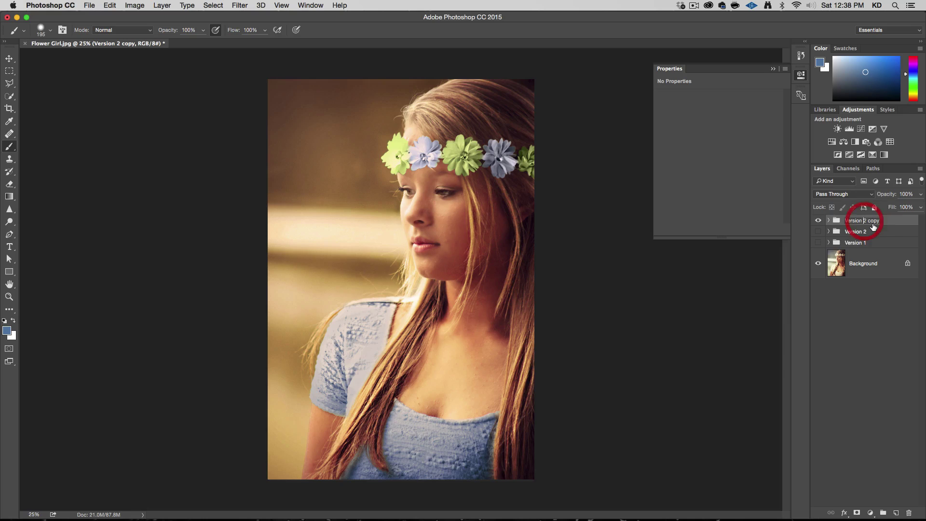
key("ctrl+Down")
left_click(874, 226)
key("shift+ctrl+Down")
type("3")
key("Return")
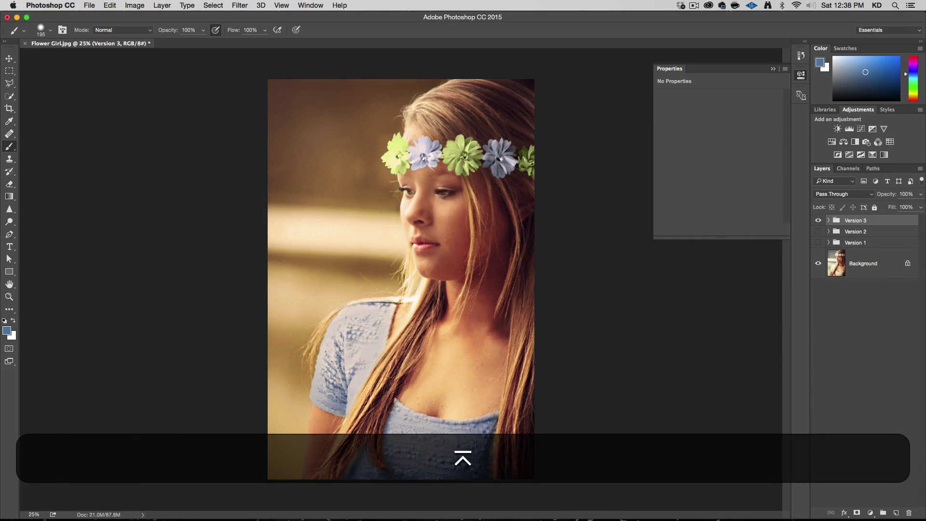
Hide the Photo Filter in the Version 3 group and toggle the Hue/Saturation adjustment inside its BG group
left_click(827, 222)
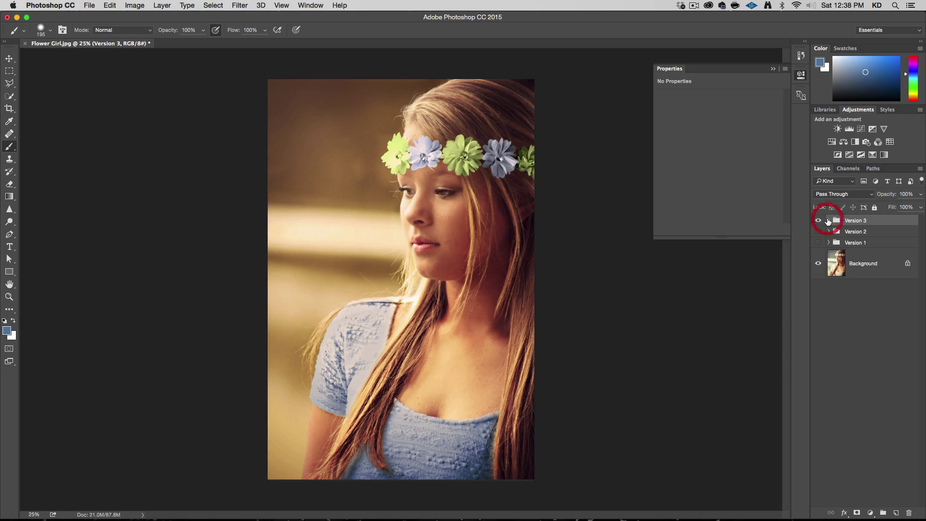
left_click(829, 221)
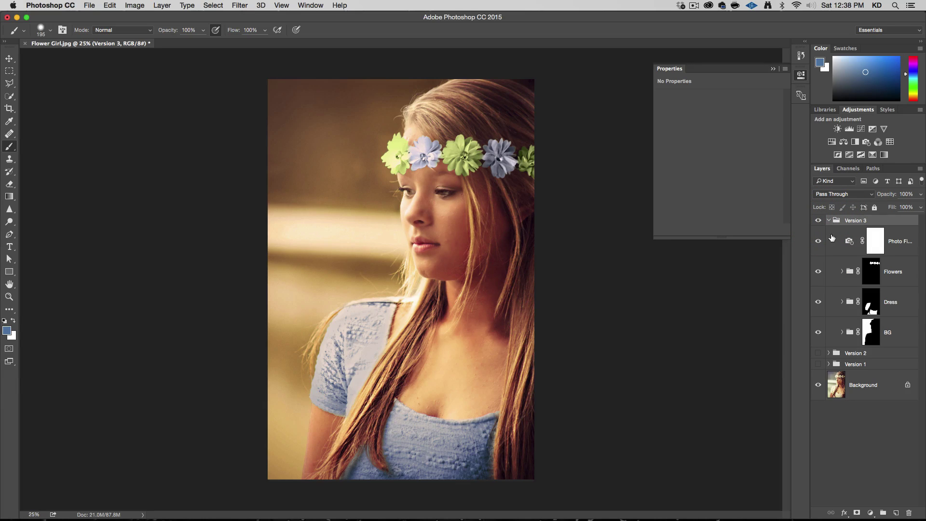
left_click(818, 240)
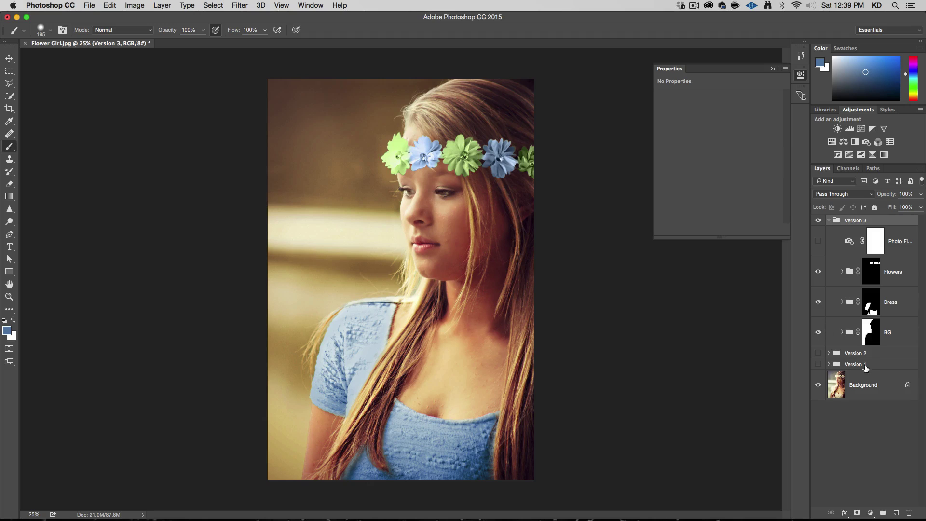
left_click(844, 335)
left_click(843, 332)
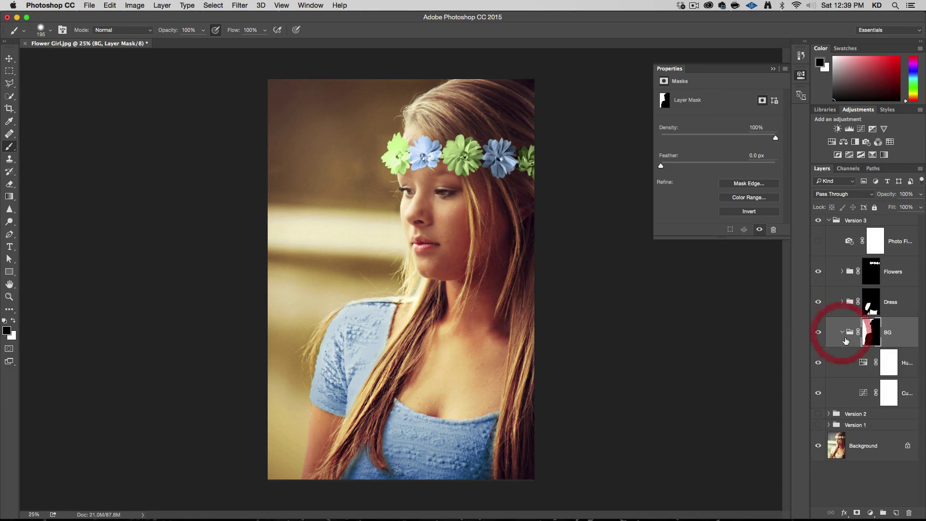
left_click(819, 363)
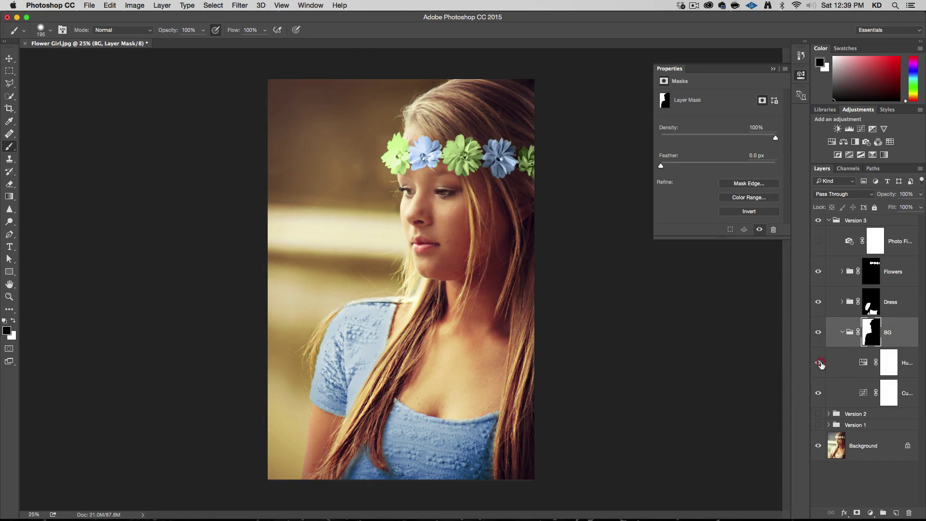
Toggle the BG group's Curves adjustment to compare, and shift the hue of its Hue/Saturation layer to blue
left_click(819, 394)
left_click(819, 395)
left_click(864, 363)
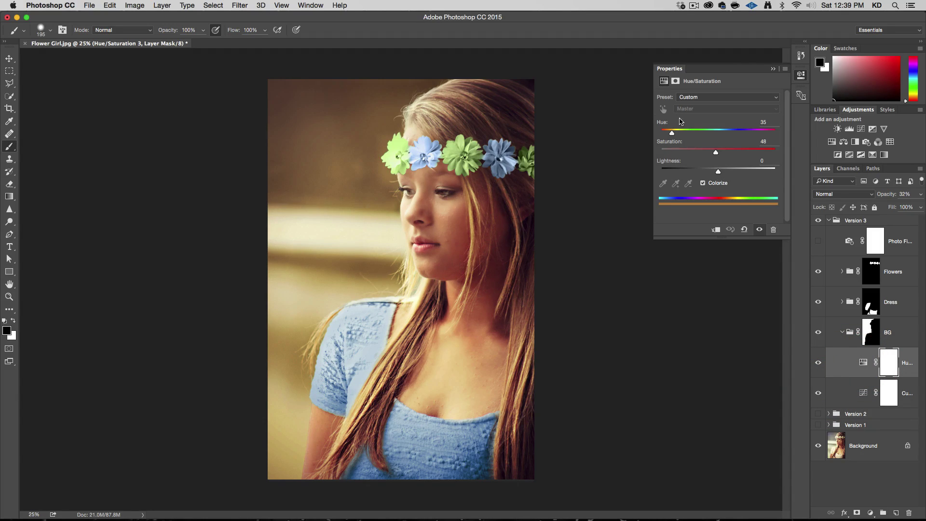
left_click(695, 131)
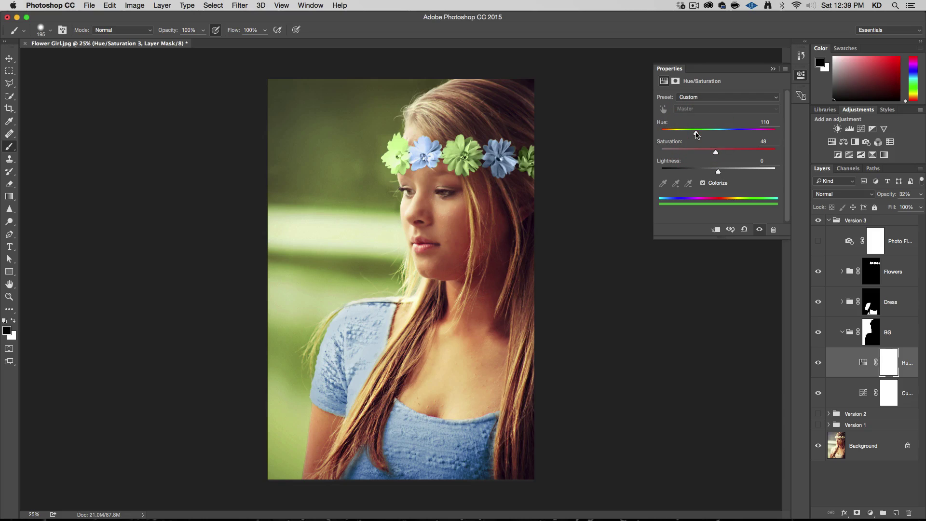
left_click_drag(702, 131, 724, 135)
Reset the BG group's Curves adjustment and raise the midtones of its RGB curve slightly
left_click(870, 400)
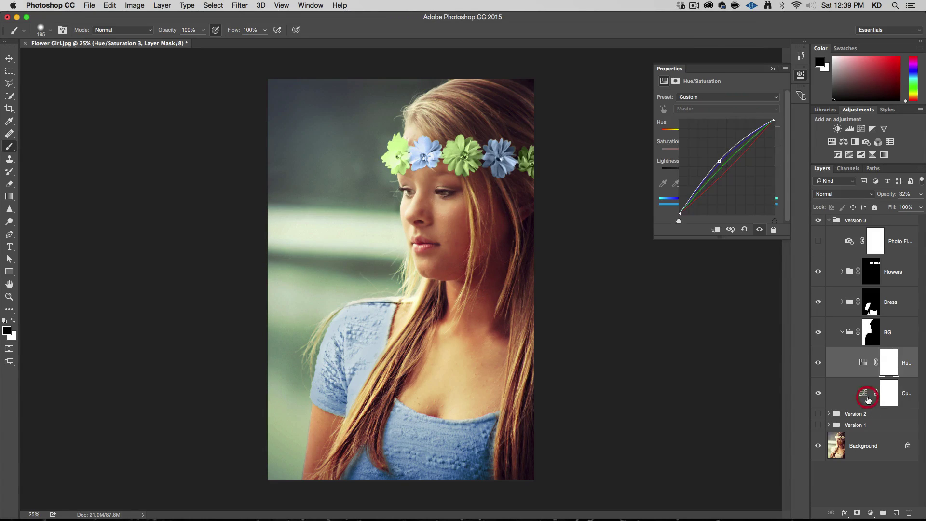
left_click(713, 110)
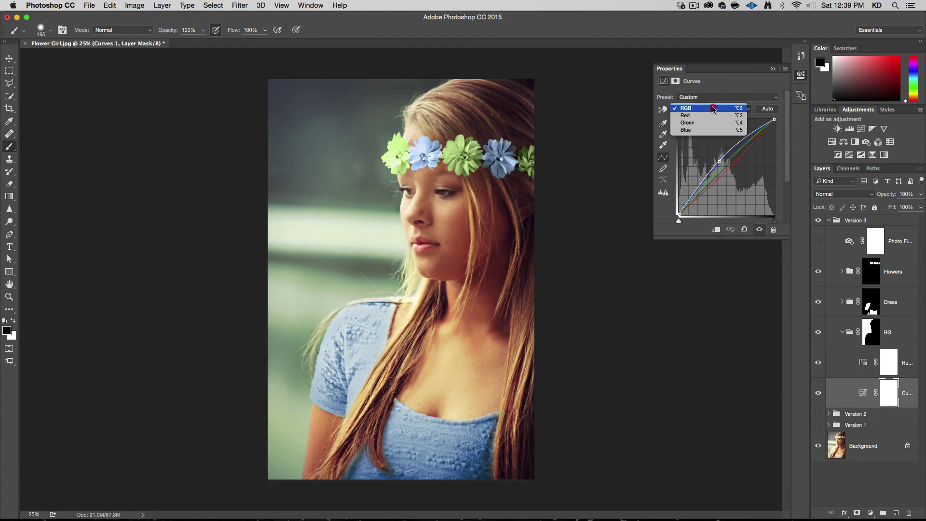
left_click(718, 82)
left_click(744, 230)
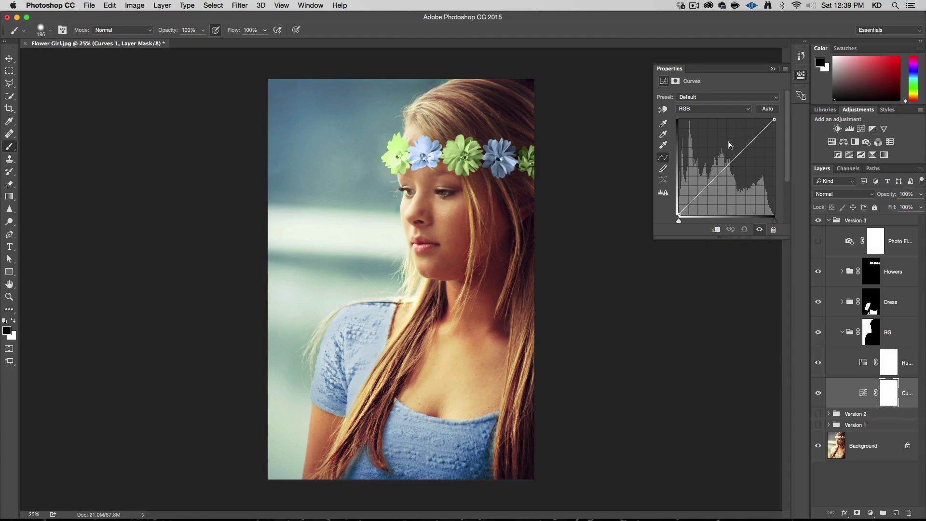
left_click(722, 162)
left_click(722, 162)
left_click(722, 162)
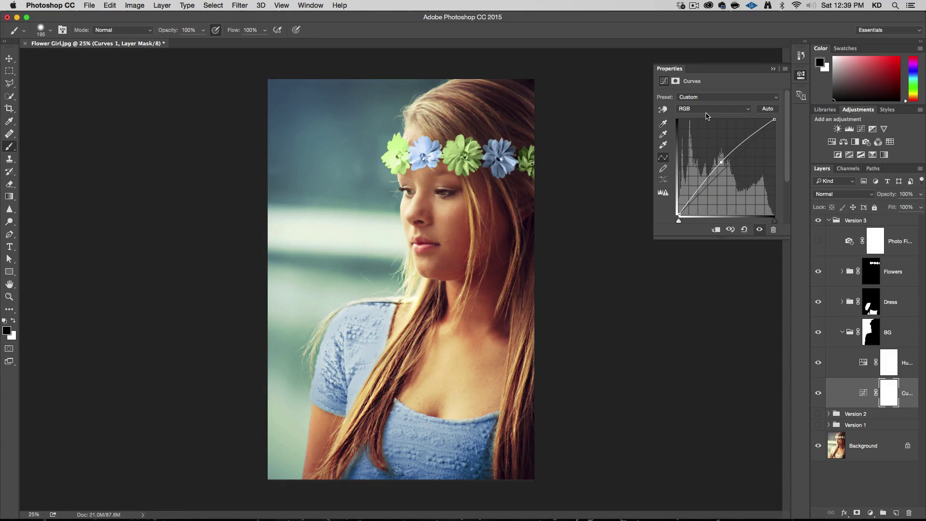
Adjust the midpoint of the Blue channel in the background's Curves and collapse the BG group
left_click(702, 110)
left_click(703, 132)
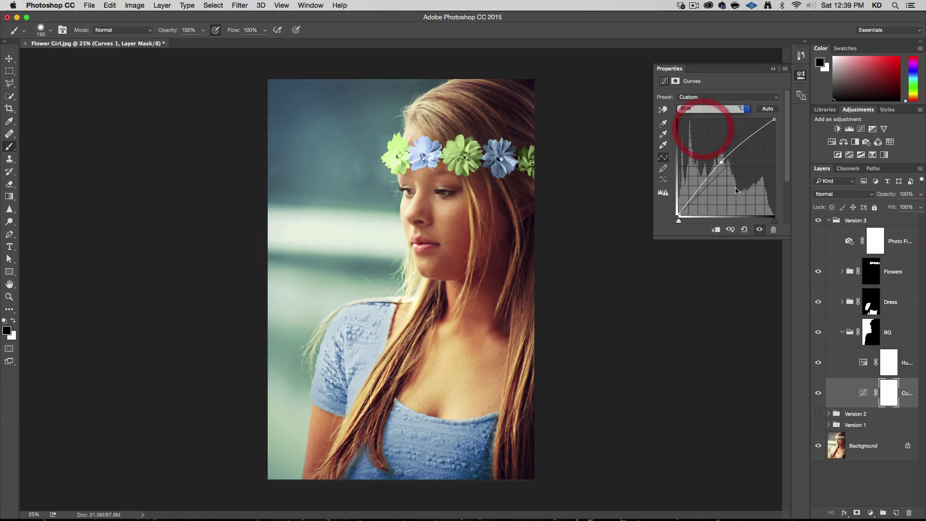
left_click_drag(724, 170, 723, 165)
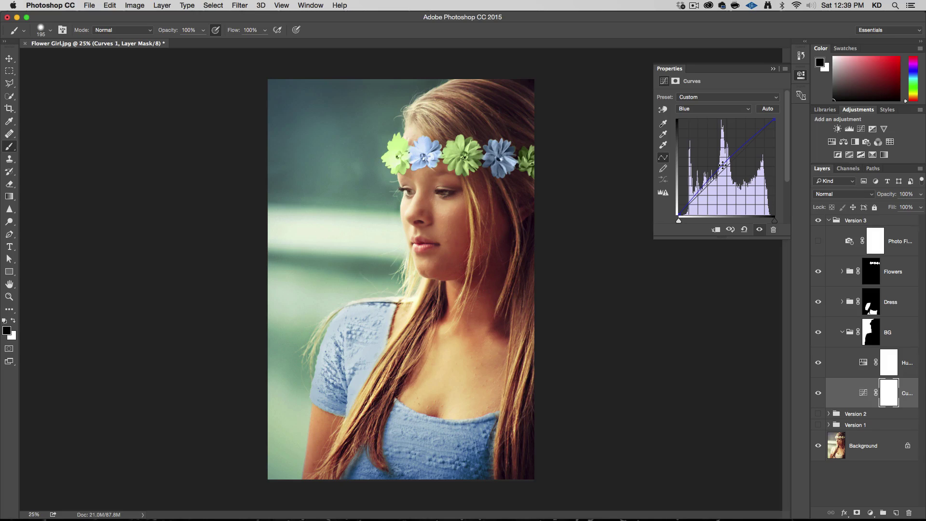
left_click(844, 334)
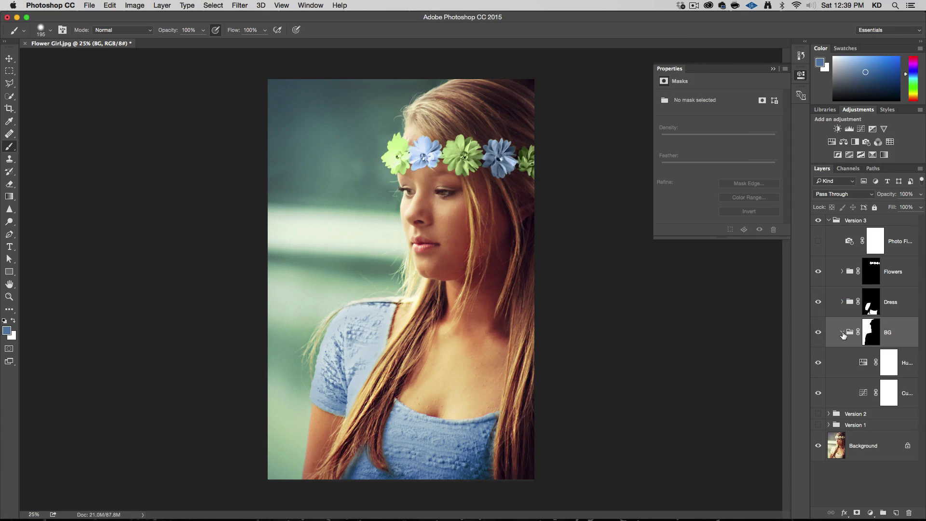
left_click(842, 333)
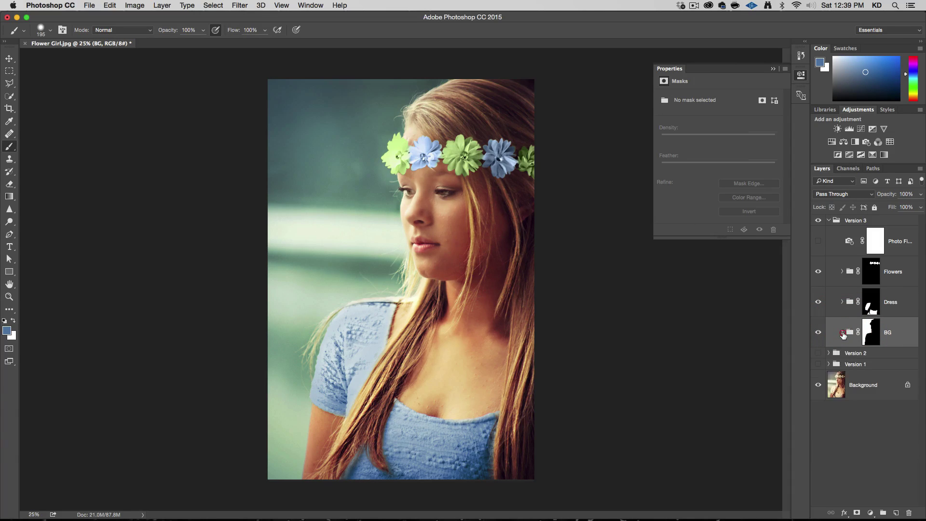
Expand the Dress group, hide its Selective Color adjustment and toggle its Hue/Saturation and Levels layers to compare their effects
left_click(842, 303)
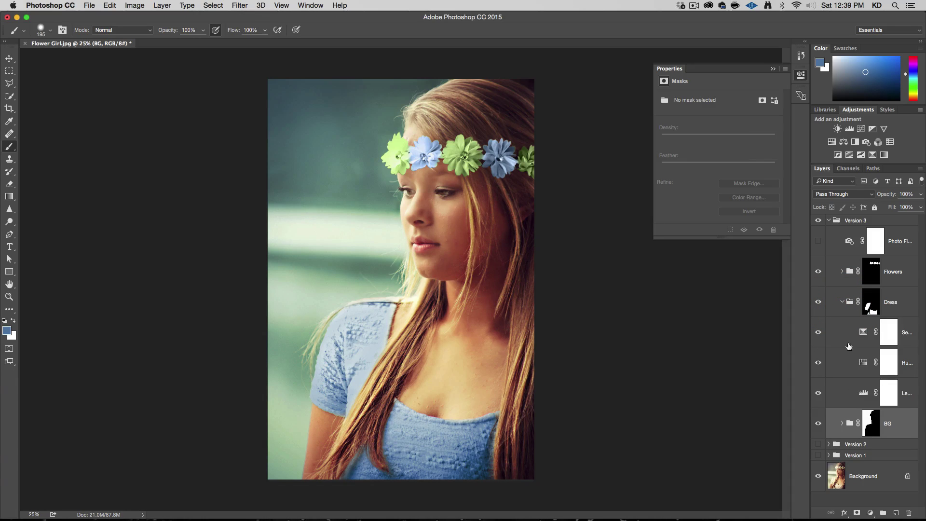
left_click(861, 329)
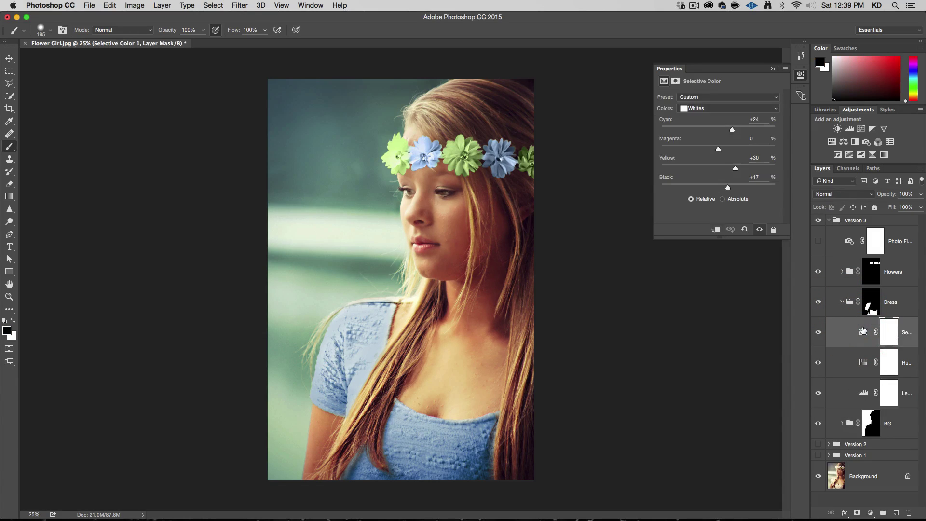
left_click(818, 333)
left_click(819, 332)
left_click(819, 333)
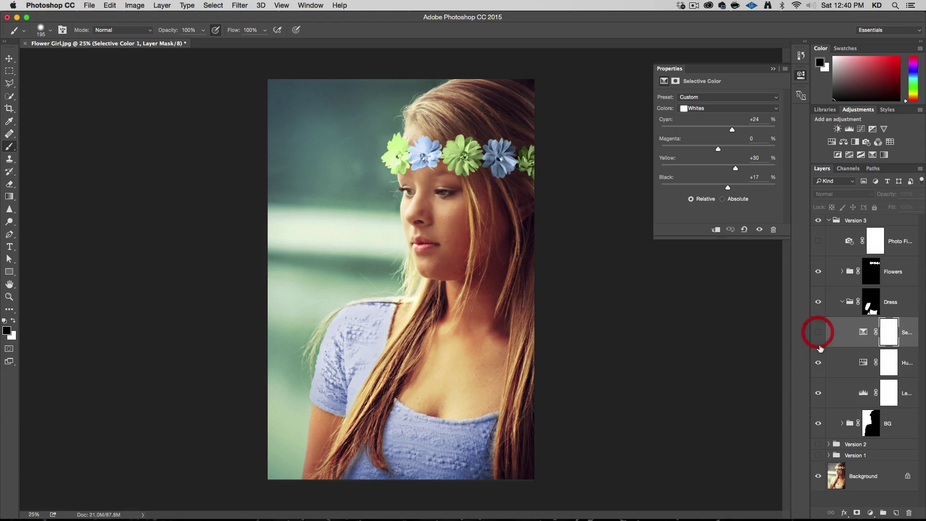
left_click(816, 361)
left_click(816, 360)
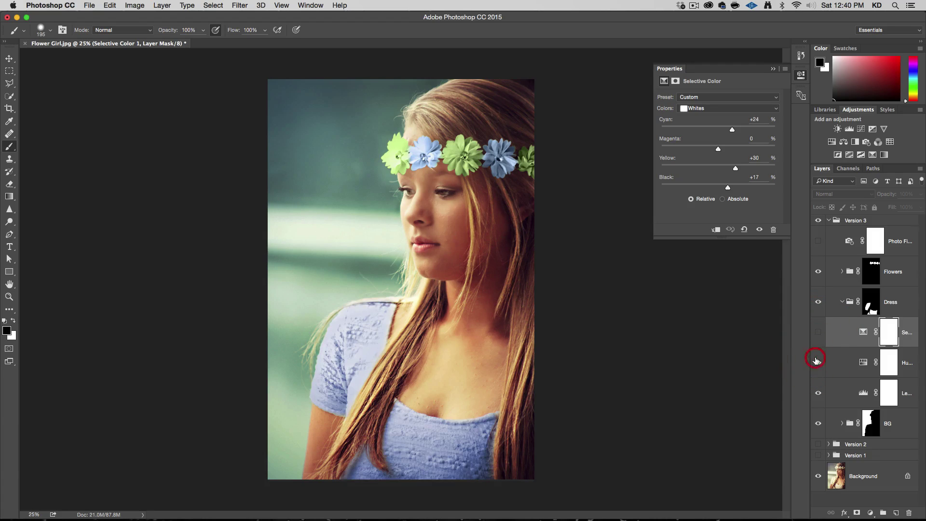
left_click(818, 393)
left_click(818, 392)
Recolour the dress pinkish red by setting its Hue/Saturation adjustment to Hue 360 and Saturation 44
left_click(867, 368)
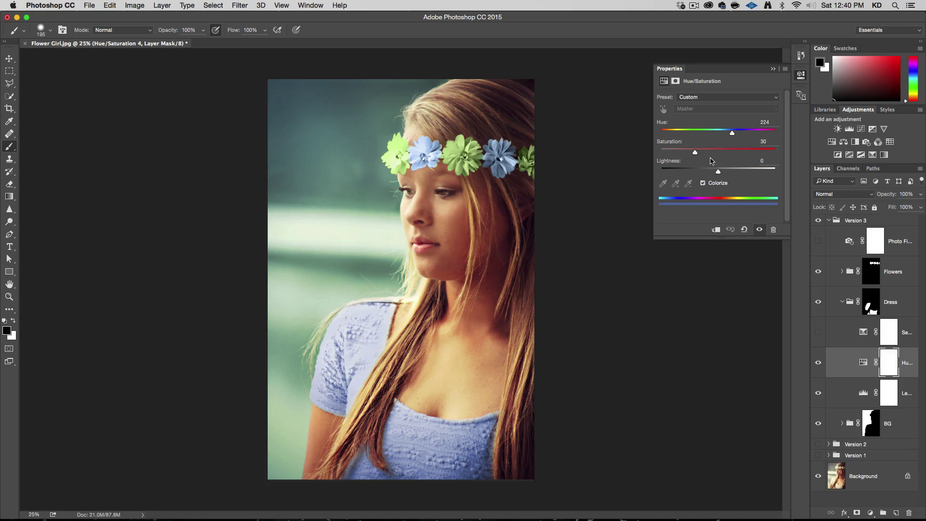
left_click_drag(731, 130, 761, 131)
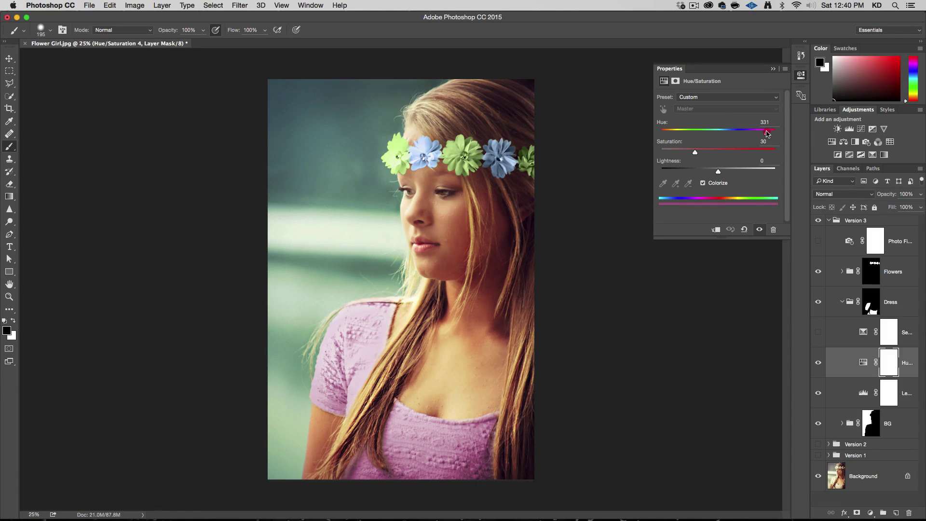
left_click_drag(773, 134, 663, 141)
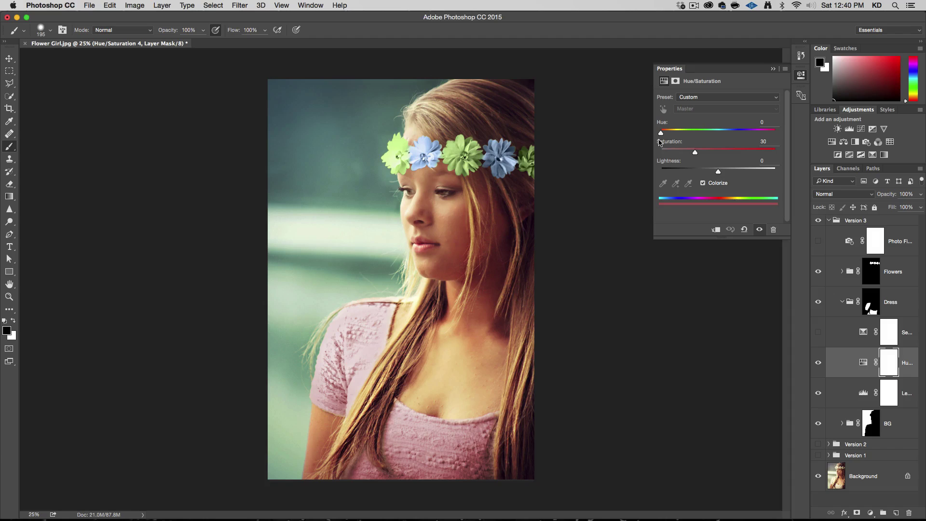
left_click_drag(659, 141, 788, 135)
left_click_drag(704, 153, 711, 155)
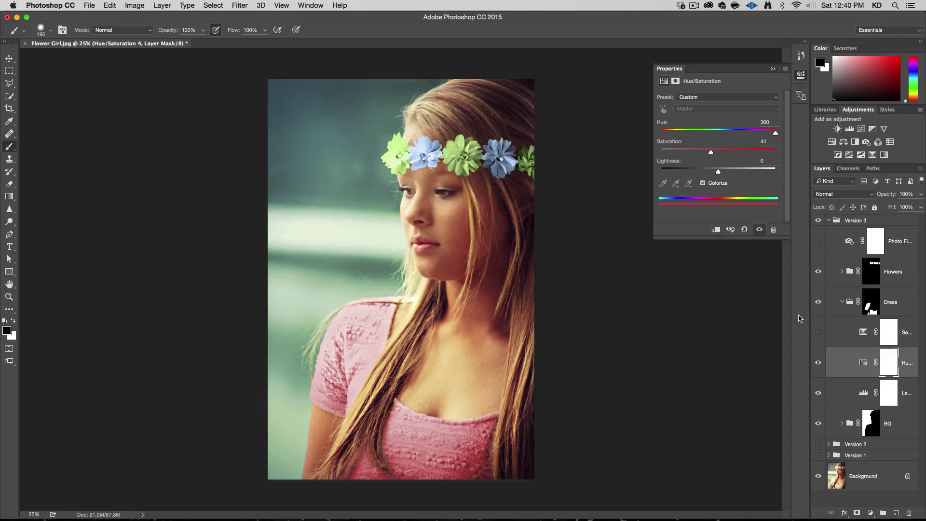
Show the Dress group's Selective Color adjustment again and toggle it to compare its effect on the recoloured dress
left_click(818, 332)
left_click(818, 333)
left_click(819, 333)
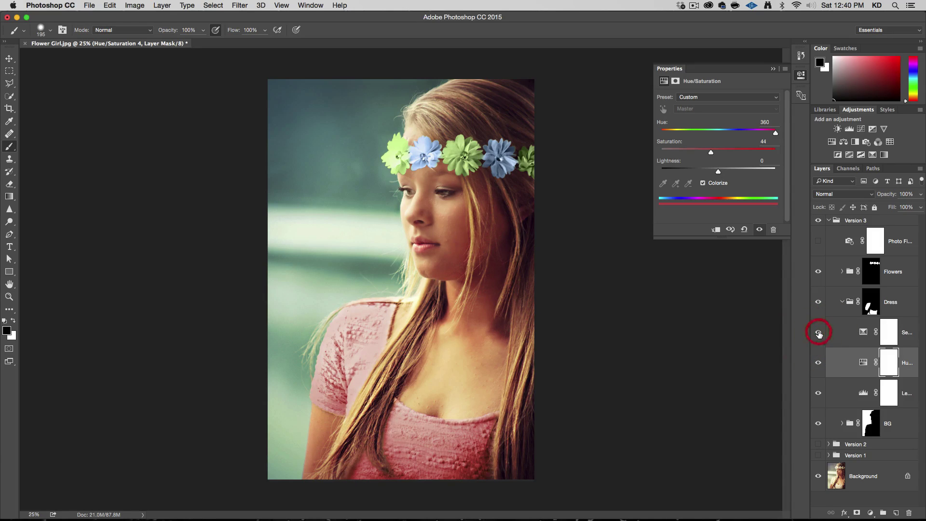
left_click(863, 333)
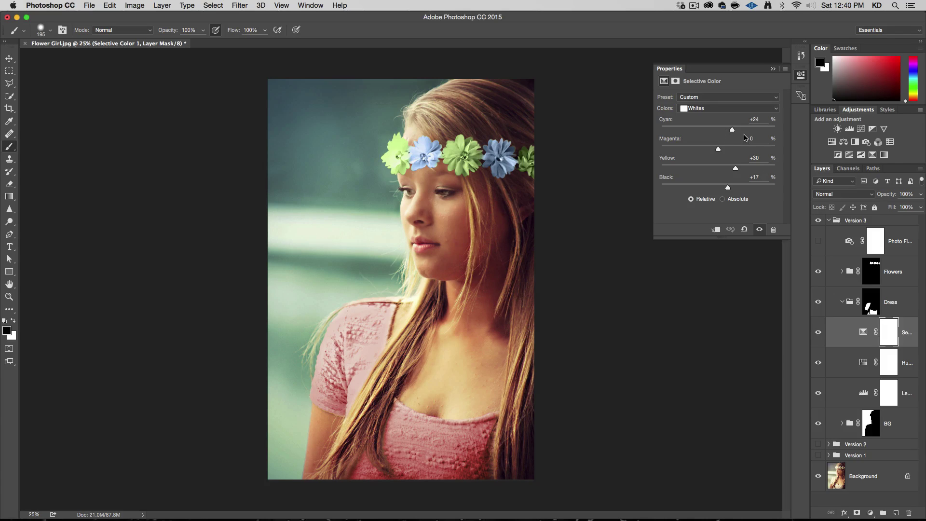
left_click(819, 332)
left_click(820, 333)
left_click(820, 332)
left_click(820, 332)
Fine-tune the Whites and the Neutrals in the dress's Selective Color adjustment, and collapse the Dress group
left_click_drag(726, 149, 729, 148)
left_click(728, 108)
left_click(708, 115)
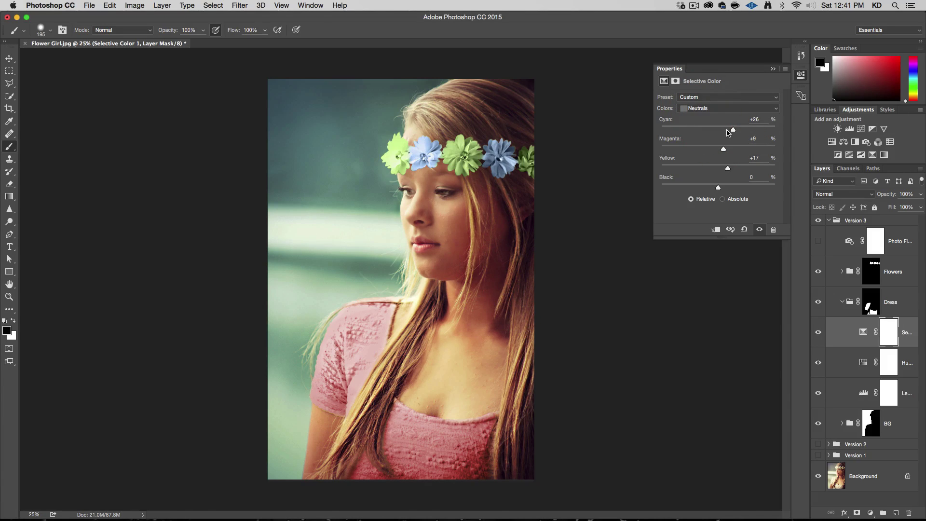
left_click_drag(724, 150, 731, 131)
left_click(843, 303)
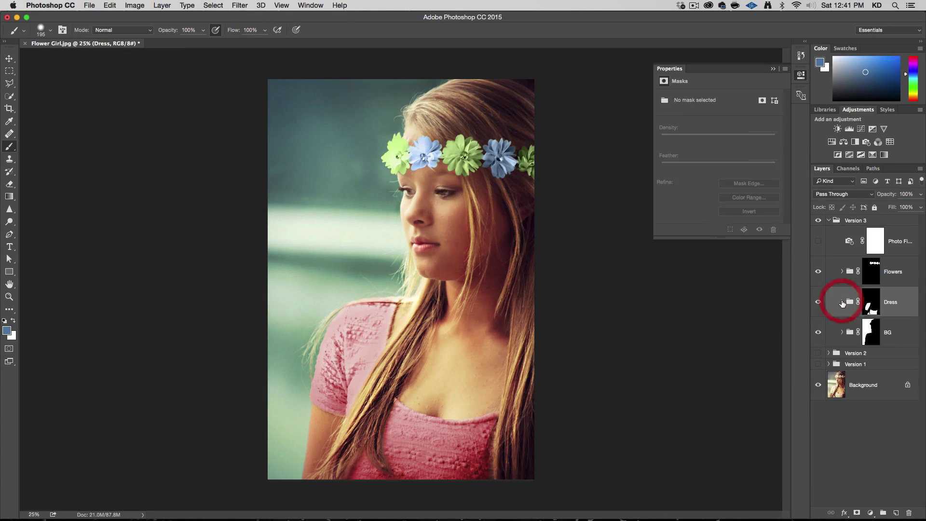
Expand the Flowers group and rename Layer 2 as Blue
left_click(842, 273)
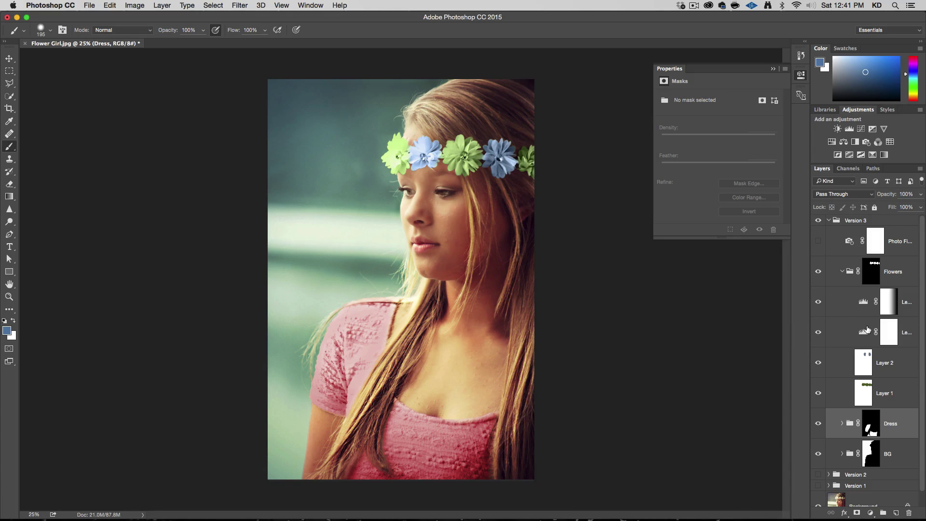
left_click(864, 371)
double_click(884, 363)
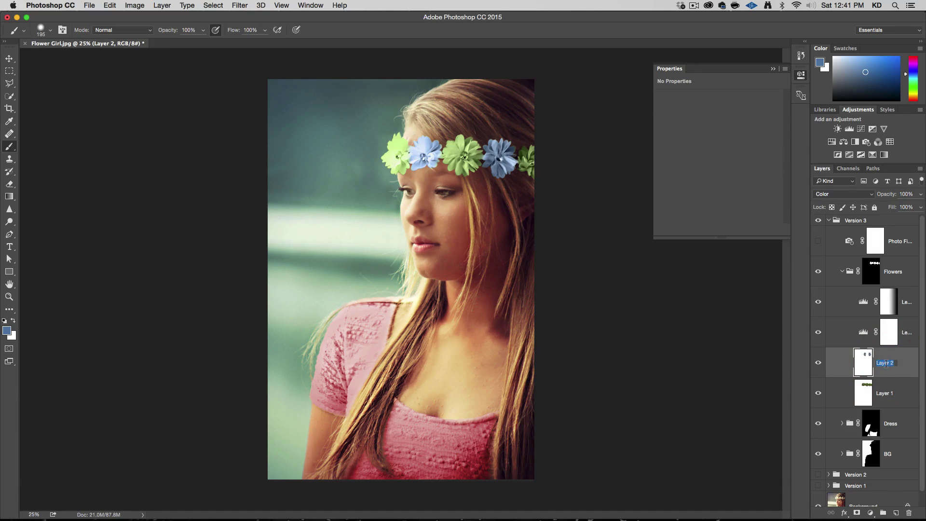
type("Blue")
key("Return")
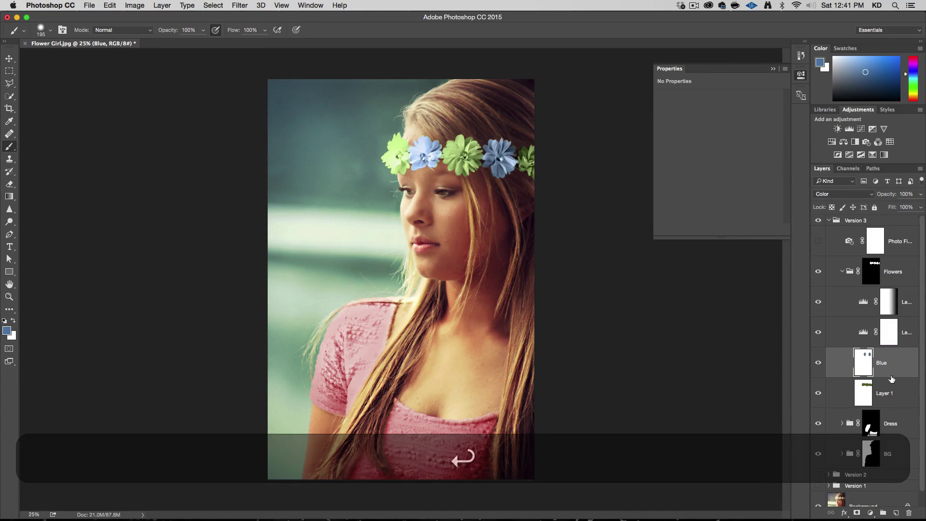
Rename Layer 1 in the Flowers group as Green
double_click(885, 395)
type("Ggre")
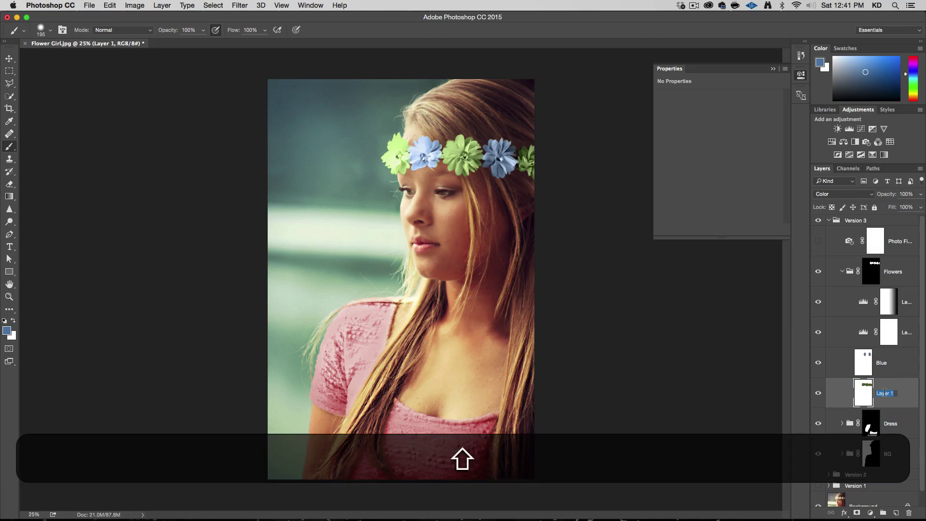
type("e")
key("BackSpace")
key("BackSpace")
key("BackSpace")
key("BackSpace")
type("reen")
key("Return")
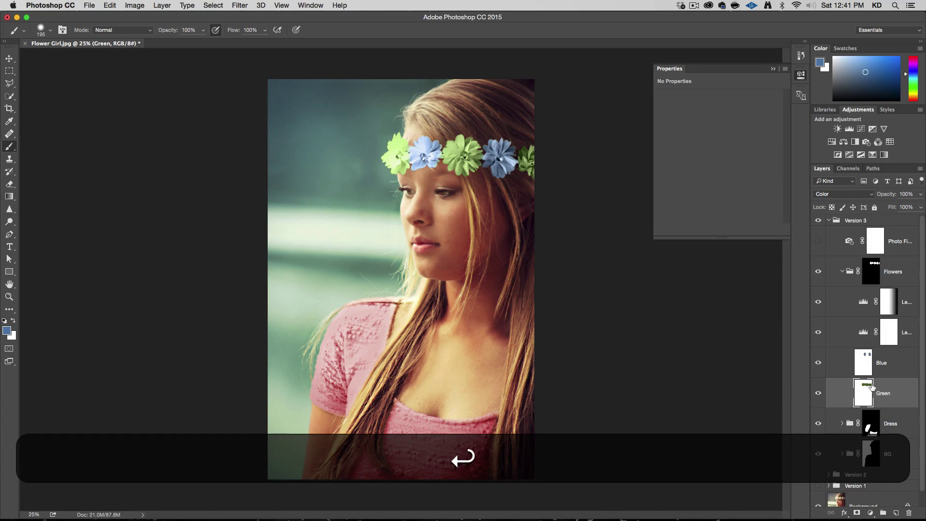
Turn the flowers on the Blue layer purple with Hue/Saturation, using a Hue of about +38 and Saturation +31
left_click(864, 365)
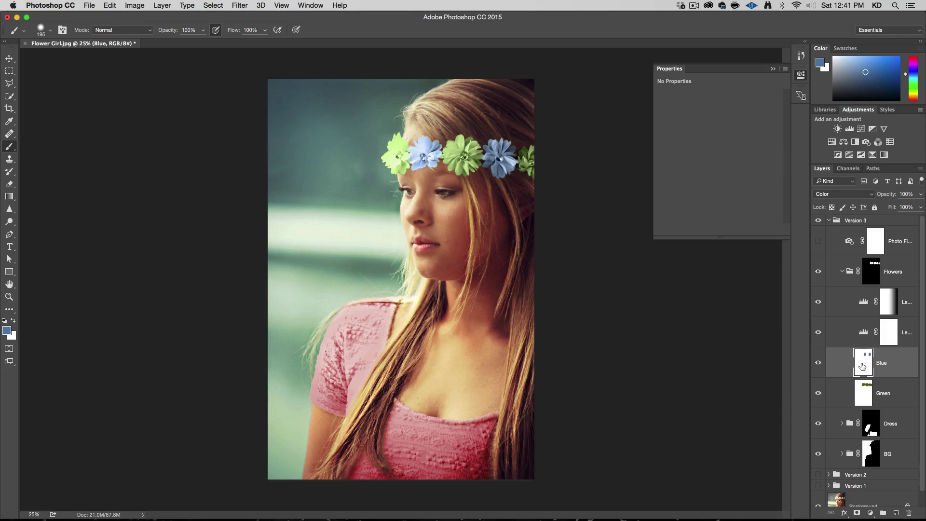
key("super+u")
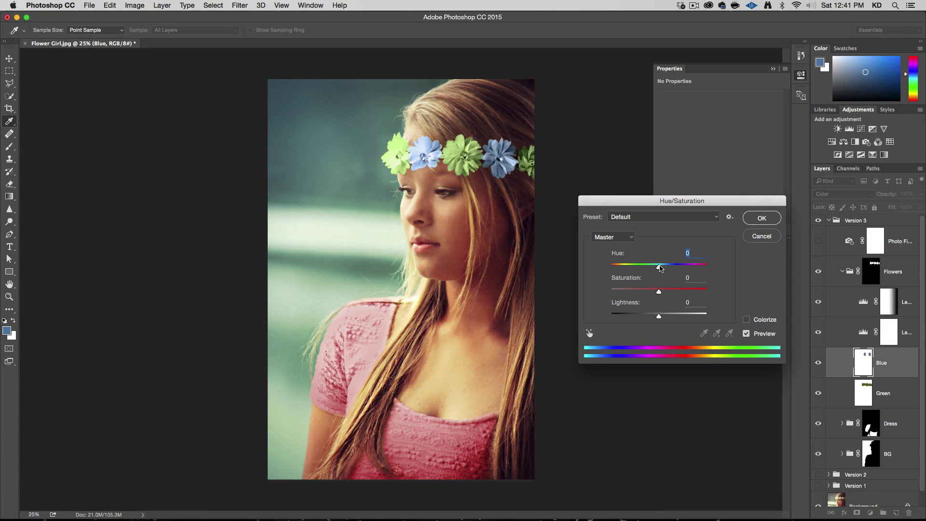
mouse_move(660, 268)
left_mouse_down()
mouse_move(673, 266)
mouse_move(674, 291)
mouse_move(661, 268)
mouse_move(678, 268)
left_mouse_up()
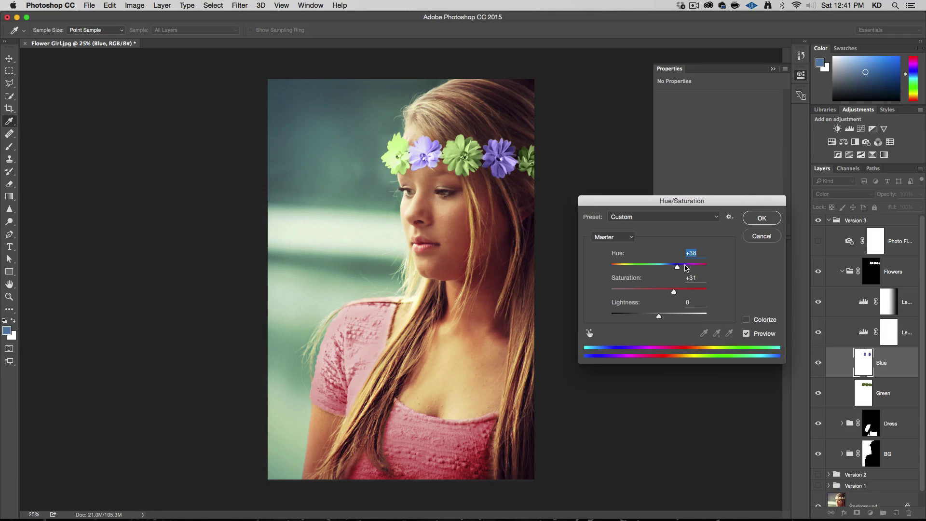
left_click_drag(677, 268, 674, 268)
left_click(678, 269)
left_click(760, 219)
key("b")
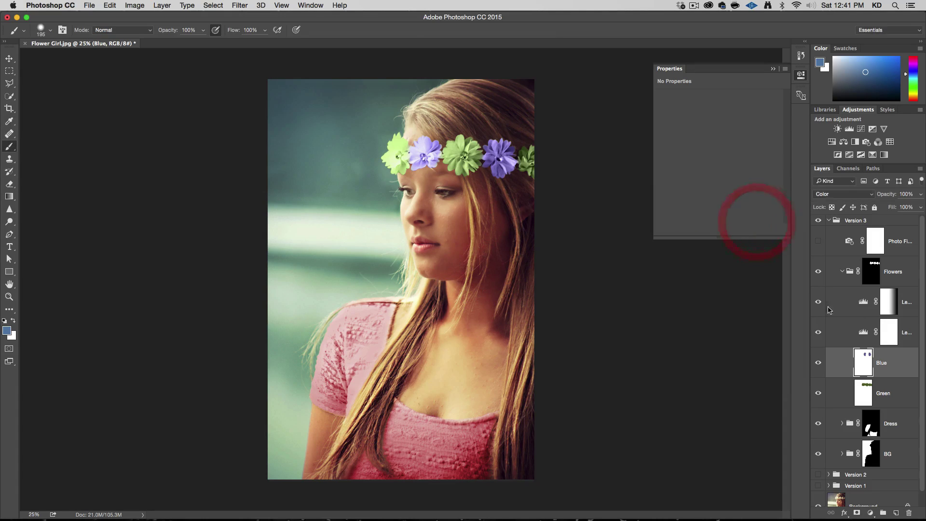
Select the Green layer, sample the dress's dark pink as the foreground colour and return to the Brush tool
left_click(866, 391)
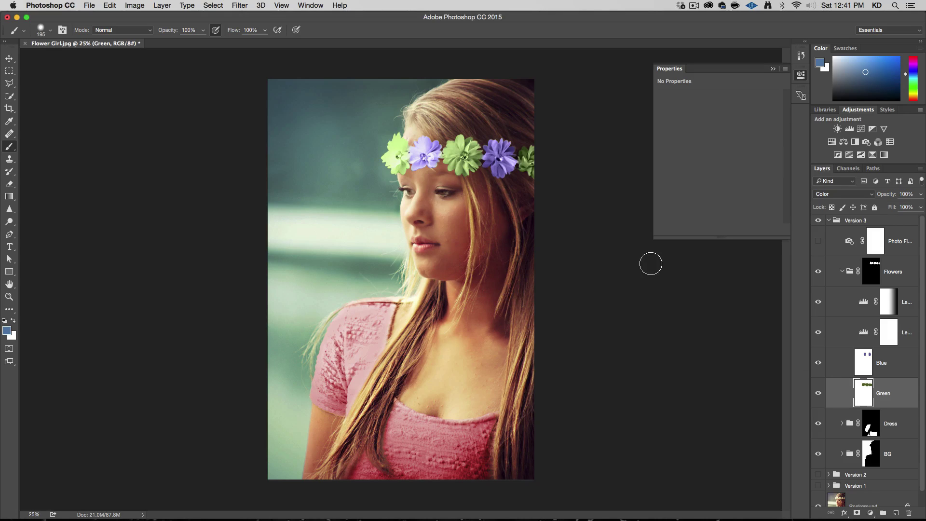
key("i")
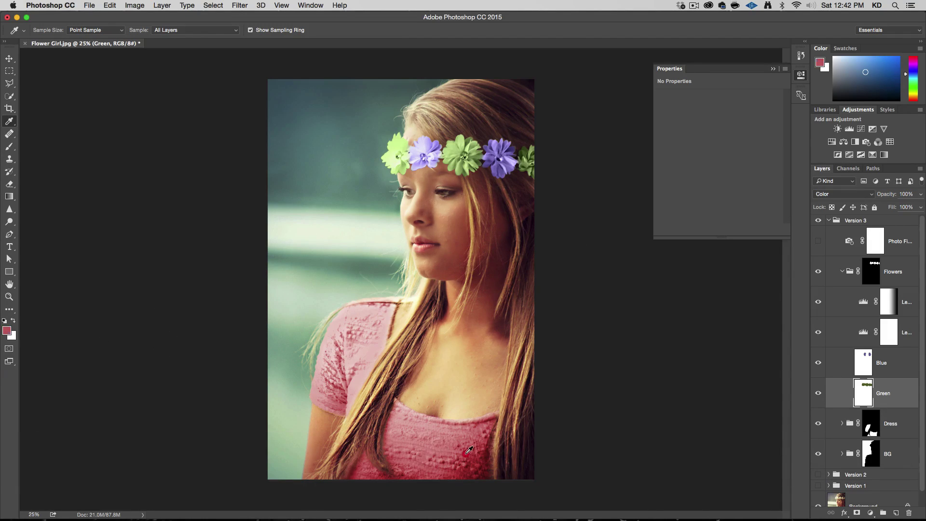
left_click(469, 450)
key("b")
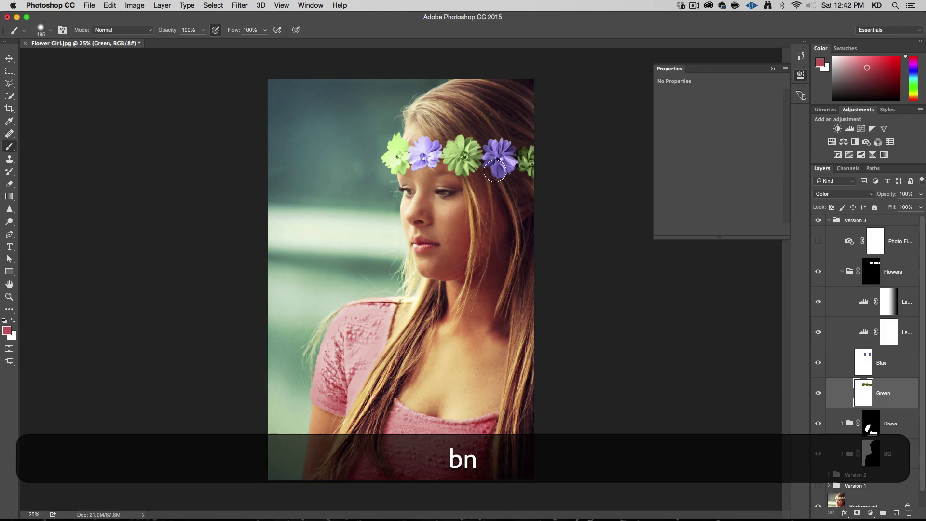
Rename the Green layer as Pink and paint its three green flowers with the sampled dark pink
double_click(879, 393)
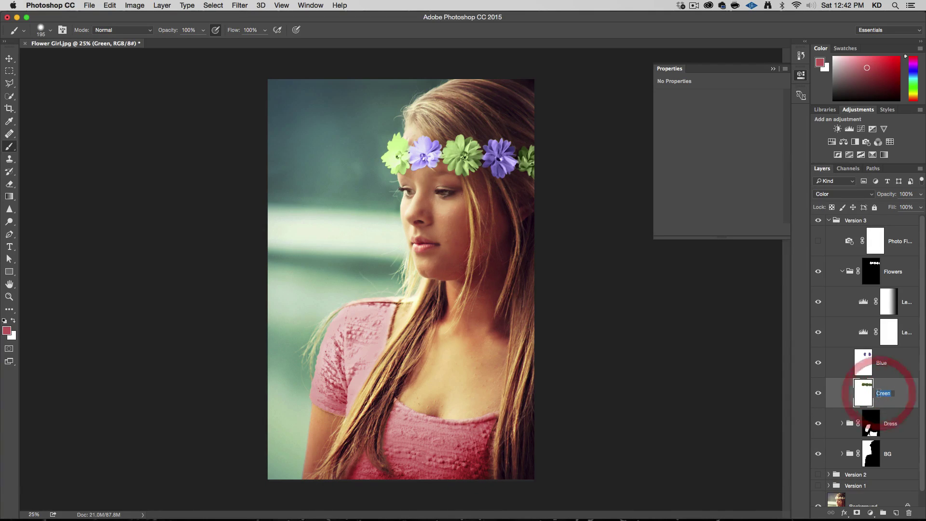
type("Pink")
key("Return")
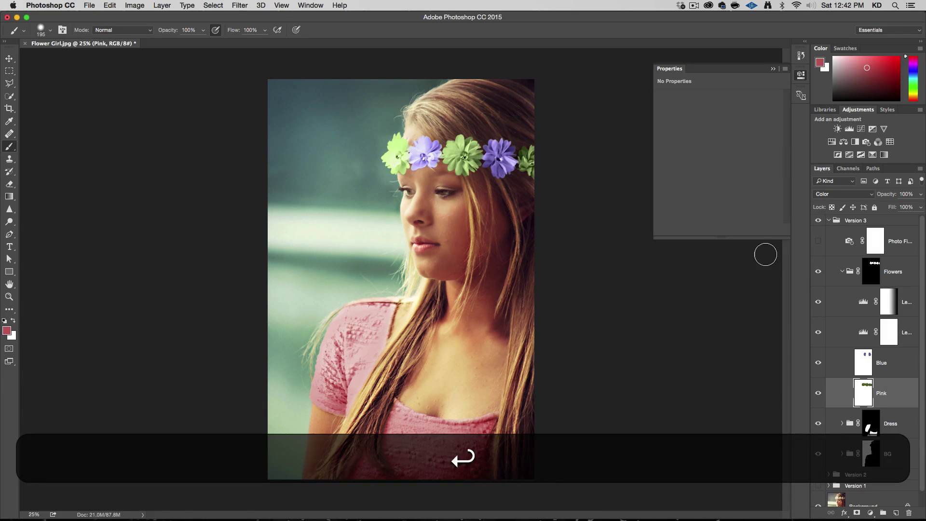
left_click_drag(519, 155, 529, 160)
mouse_move(475, 144)
left_mouse_down()
mouse_move(463, 142)
mouse_move(456, 154)
mouse_move(470, 157)
mouse_move(463, 153)
left_mouse_up()
mouse_move(405, 137)
left_mouse_down()
mouse_move(388, 159)
mouse_move(404, 153)
mouse_move(395, 169)
mouse_move(401, 157)
mouse_move(441, 157)
mouse_move(396, 137)
left_mouse_up()
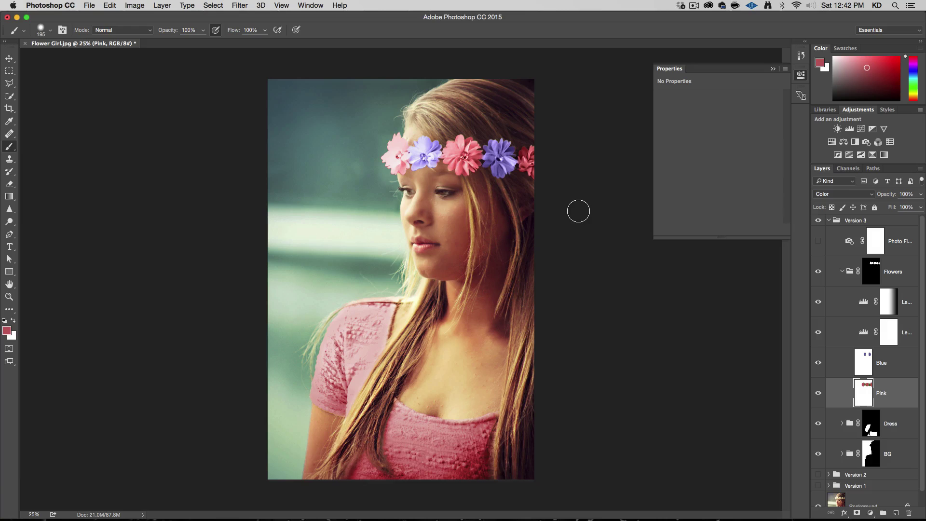
Soften the flowers on the Pink layer with Hue/Saturation, using Hue +5 and Saturation -24
key("super+u")
left_click_drag(659, 291, 647, 293)
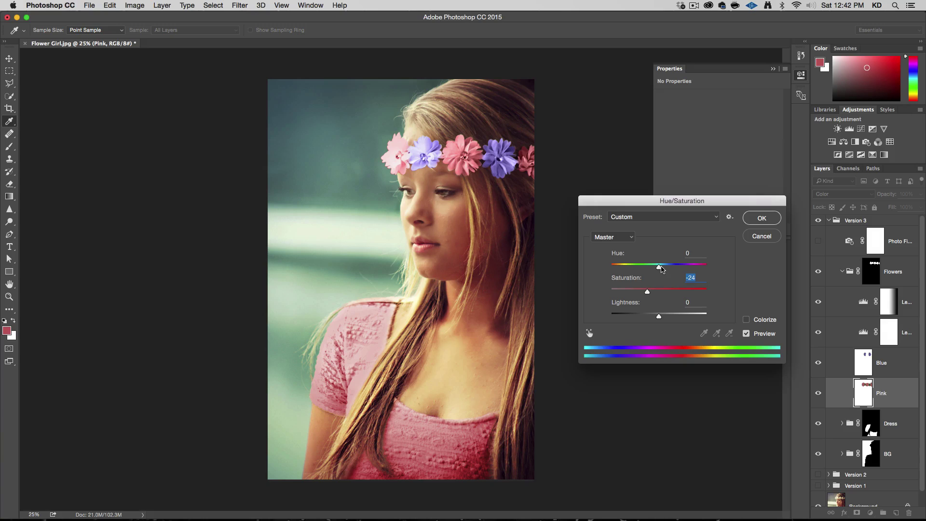
left_click_drag(660, 266, 662, 268)
left_click(759, 217)
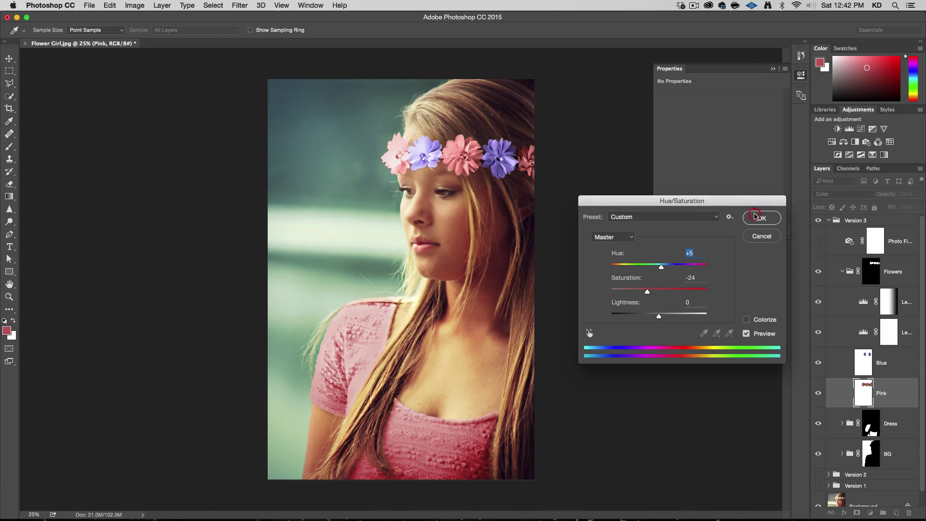
Show the Photo Filter adjustment layer in the Version 3 group and open its settings
left_click(818, 241)
left_click(850, 241)
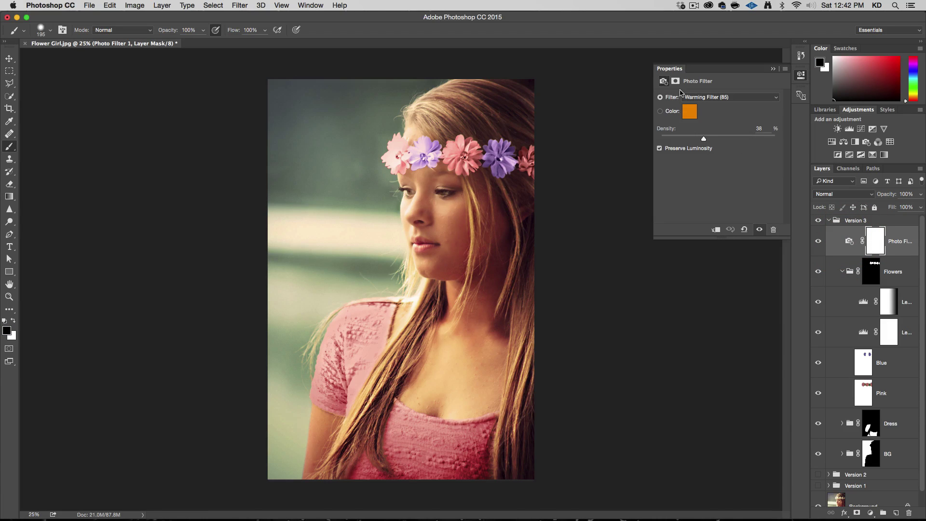
Try Cooling Filter (80) and Cooling Filter (LBB) on the photo filter with the density at 26%
left_click(705, 97)
left_click(707, 117)
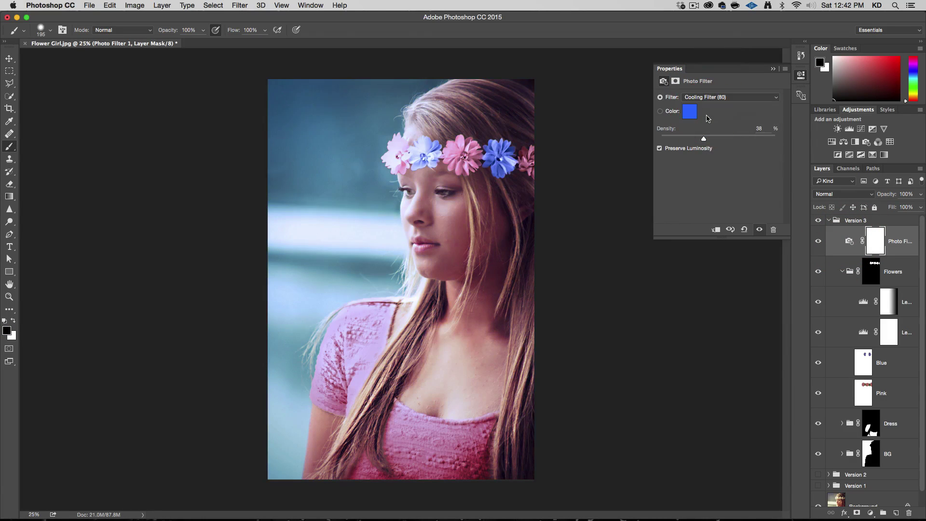
left_click(690, 139)
left_click(723, 96)
left_click(718, 103)
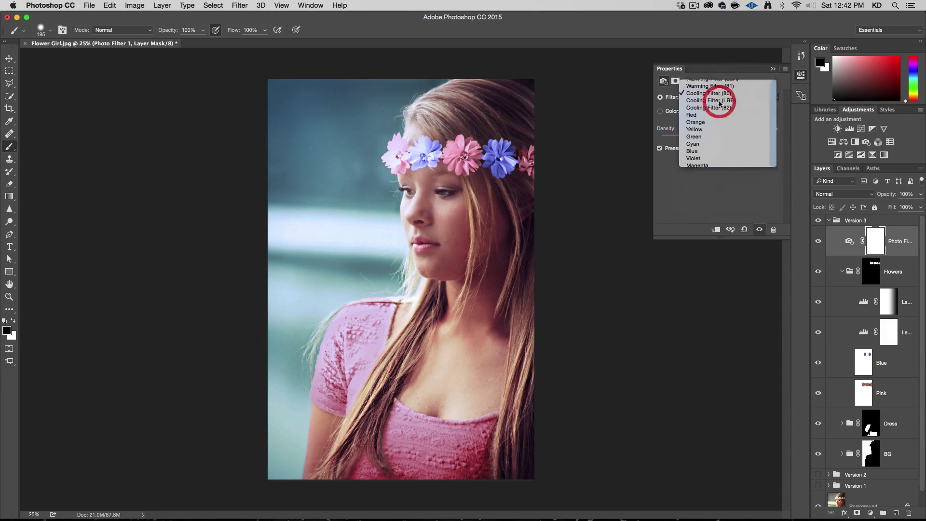
Compare the portrait with and without the cooling photo filter by toggling the layer's visibility
left_click(818, 242)
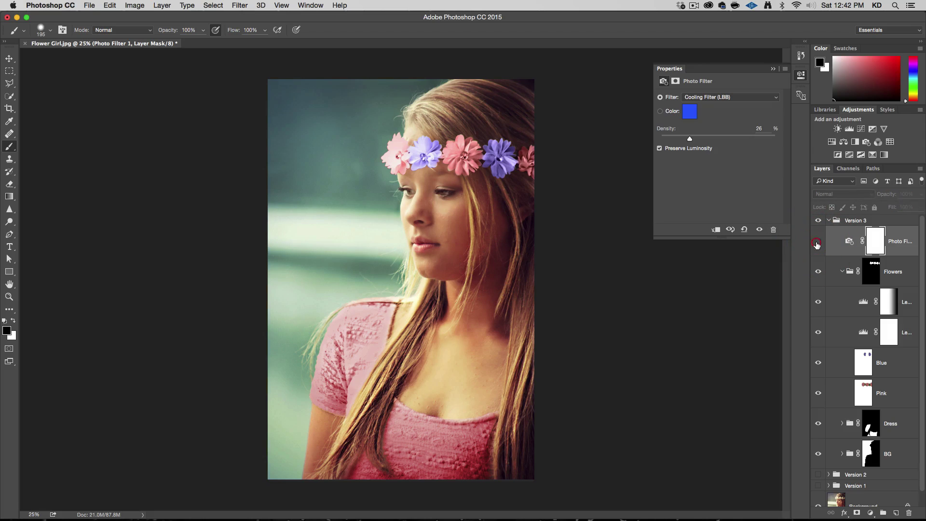
left_click(818, 244)
left_click(818, 244)
left_click(817, 244)
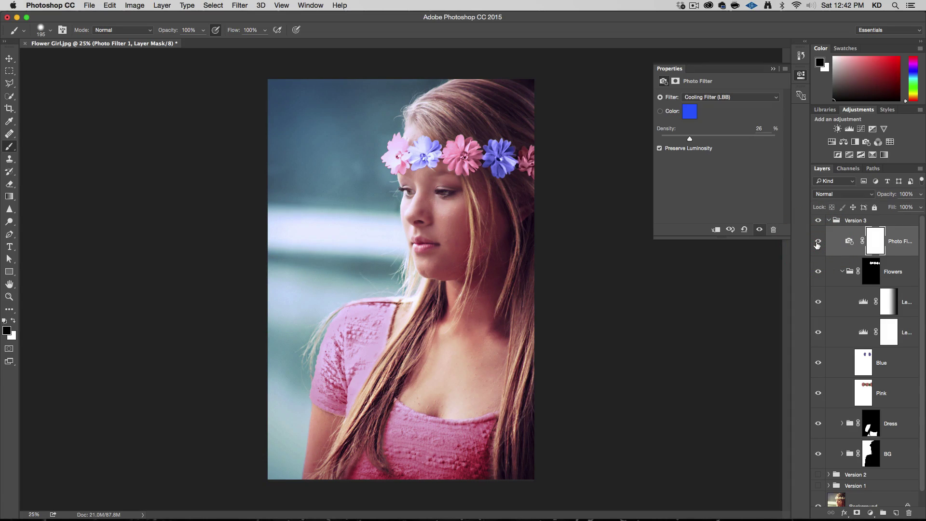
left_click(817, 245)
left_click(817, 244)
Set the photo filter to Warming Filter (85) and compare the image with the layer hidden and shown
left_click(726, 97)
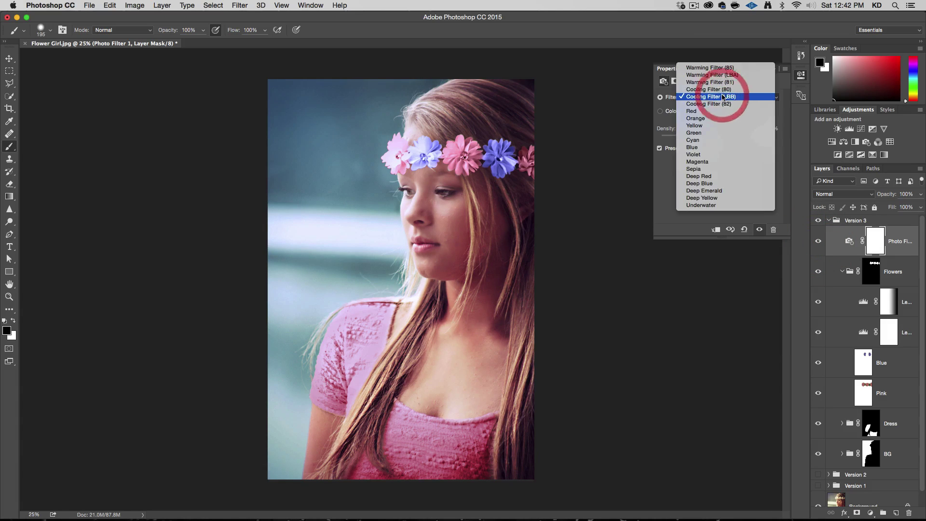
left_click(727, 69)
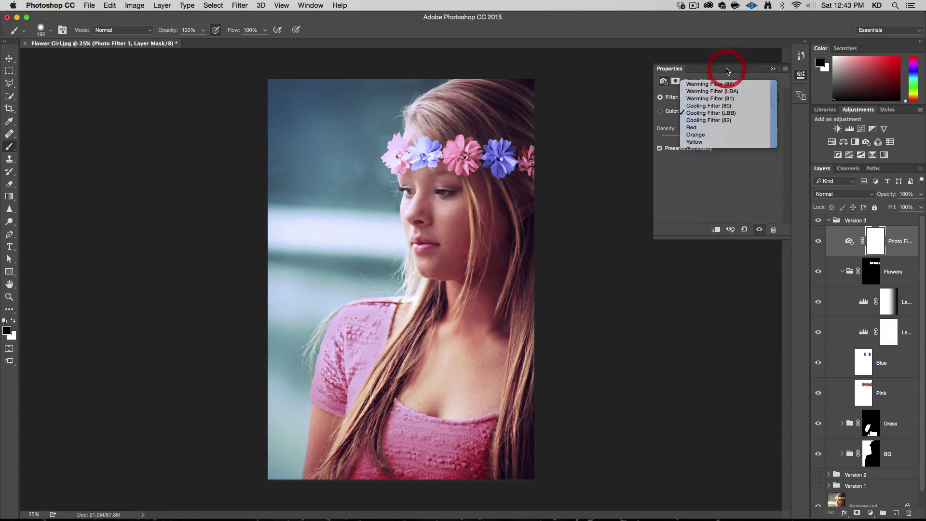
left_click(818, 241)
left_click(817, 243)
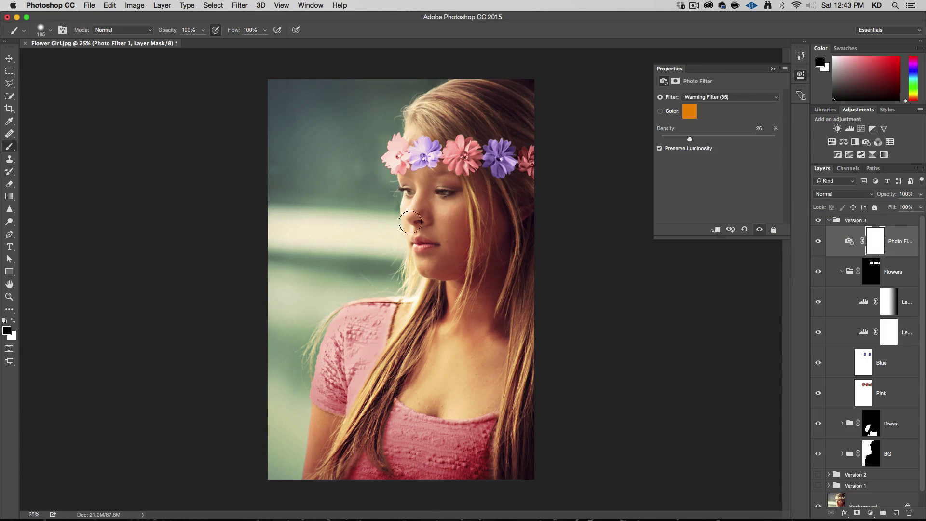
Raise the warming photo filter's density slightly, check the before and after, and collapse the Version 3 group
left_click(700, 141)
left_click_drag(700, 141, 697, 140)
left_click(818, 242)
left_click(819, 243)
left_click(829, 221)
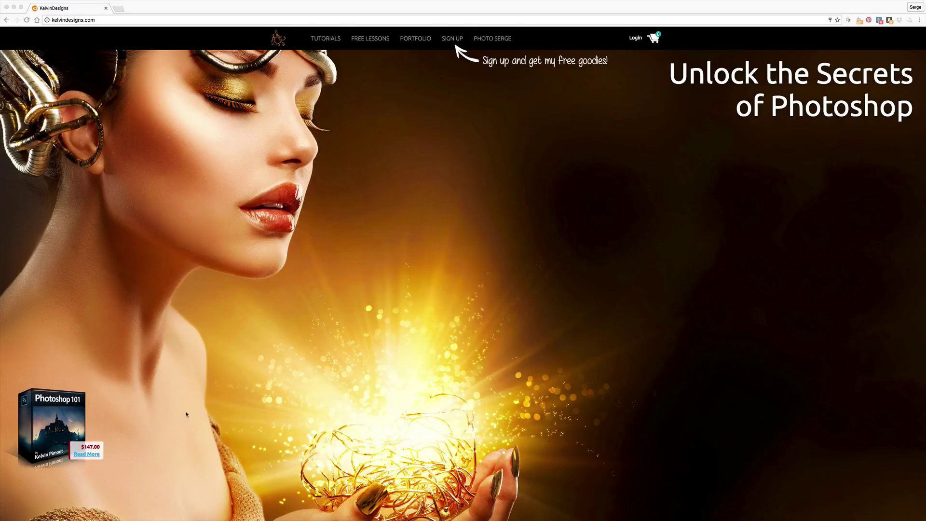
Switch to the KelvinDesigns site in the browser and open the Photoshop 101 course page from the tutorials list
left_click(72, 418)
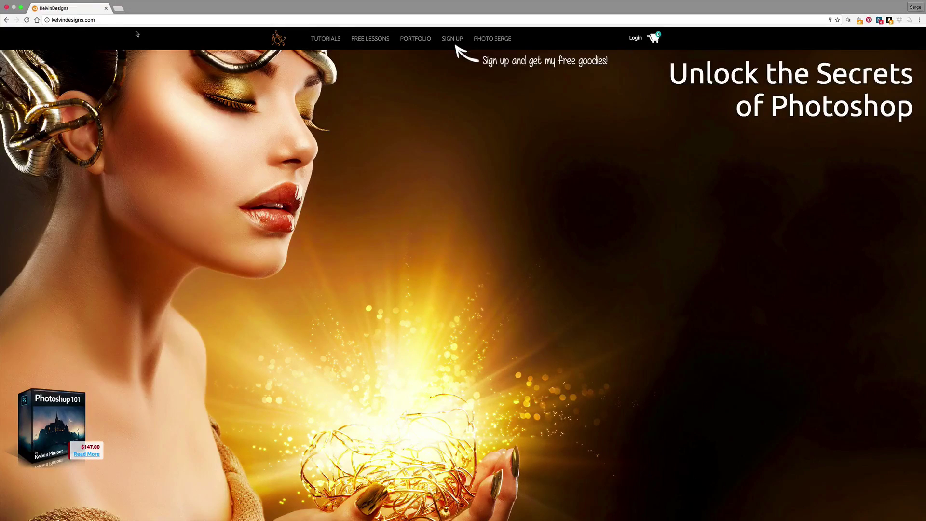
left_click(321, 38)
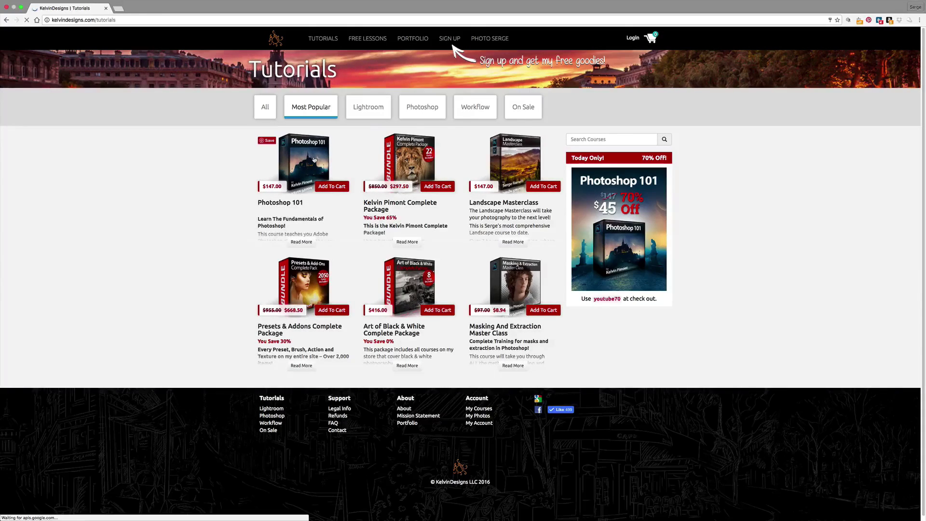
left_click(314, 160)
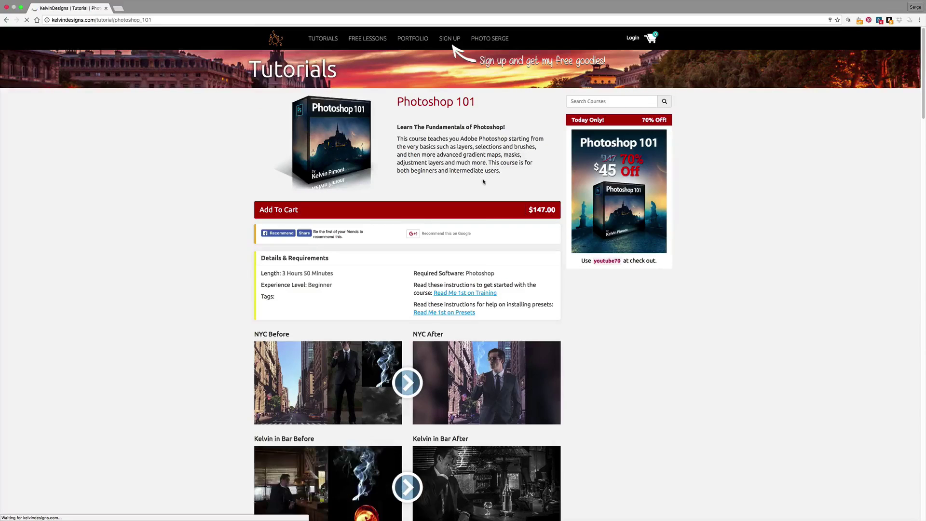
scroll(668, 343, "down", 1)
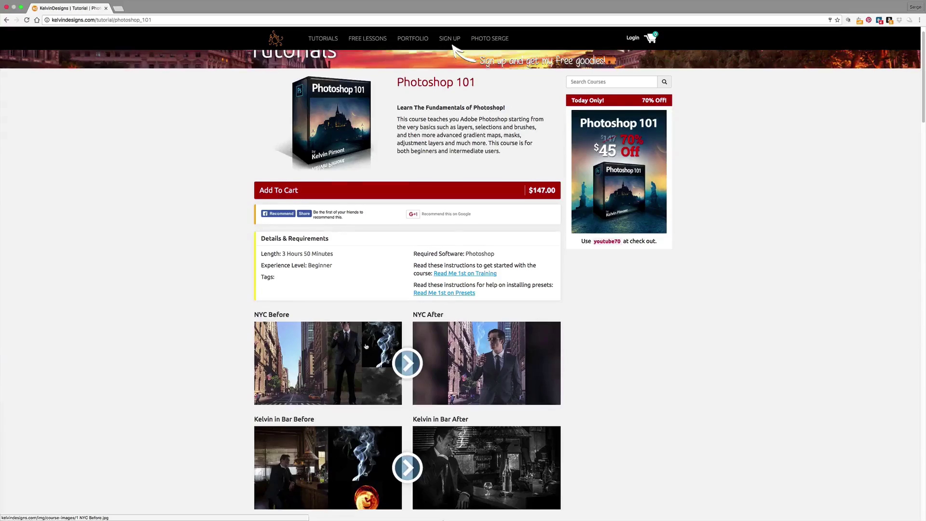
Open the course's NYC Before image enlarged and view the before and after pairs for NYC, the bar scene, Glasses and Bone
left_click(366, 347)
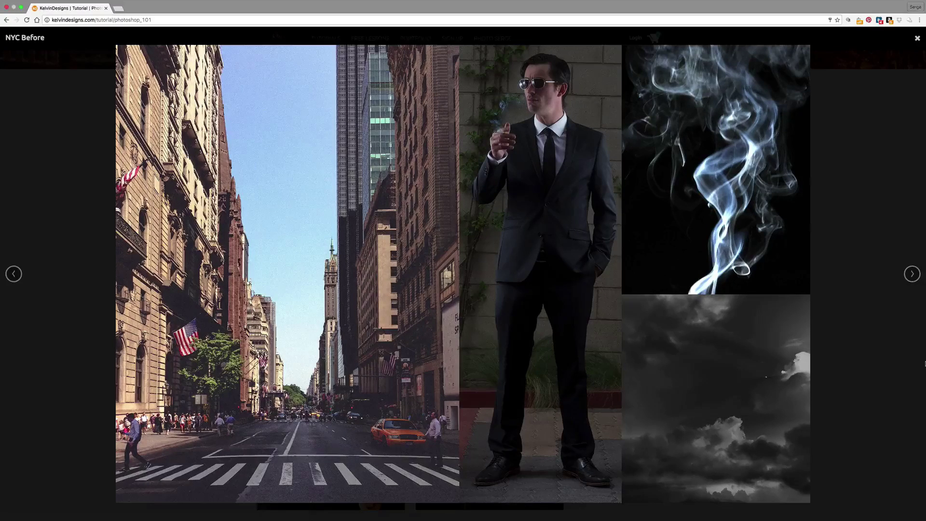
key("Right")
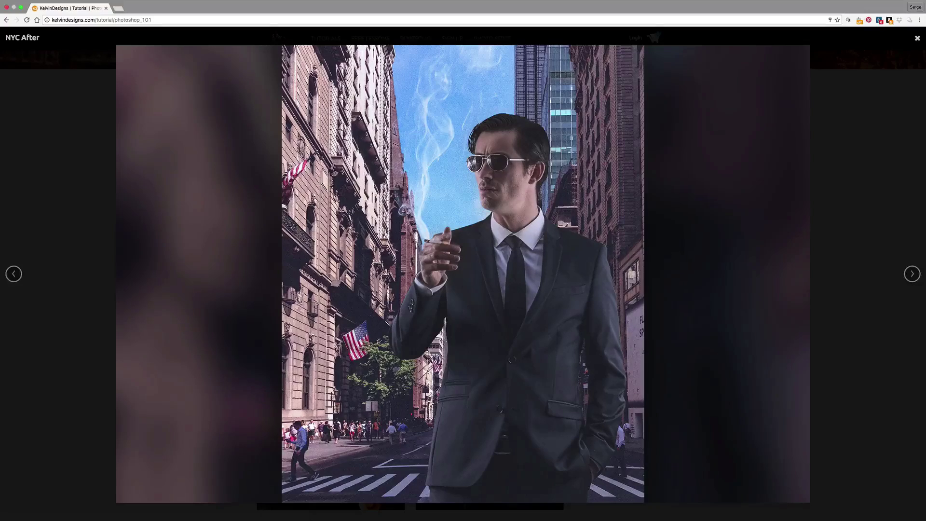
key("Right")
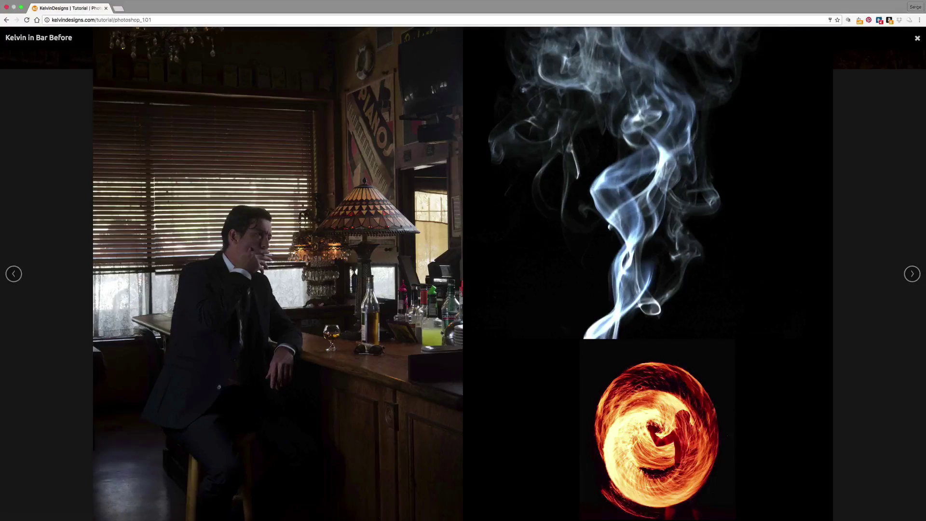
key("Right")
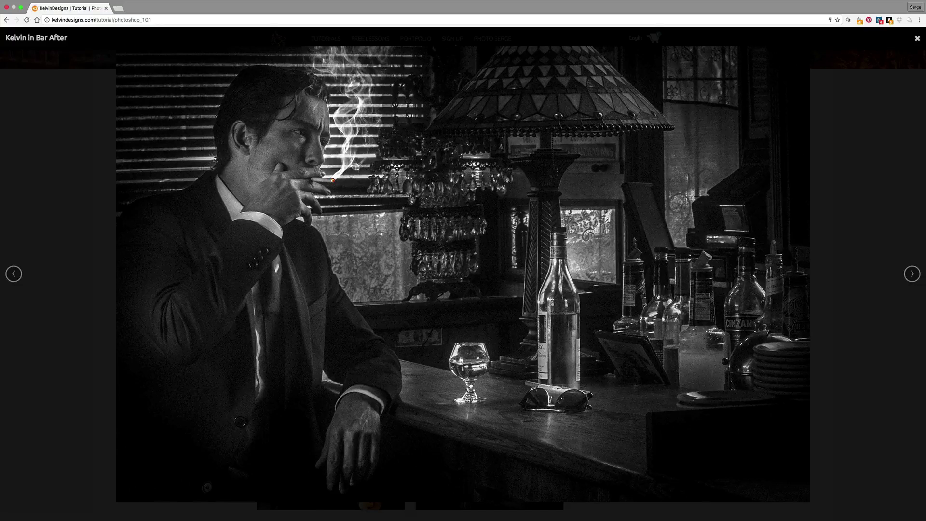
key("Right")
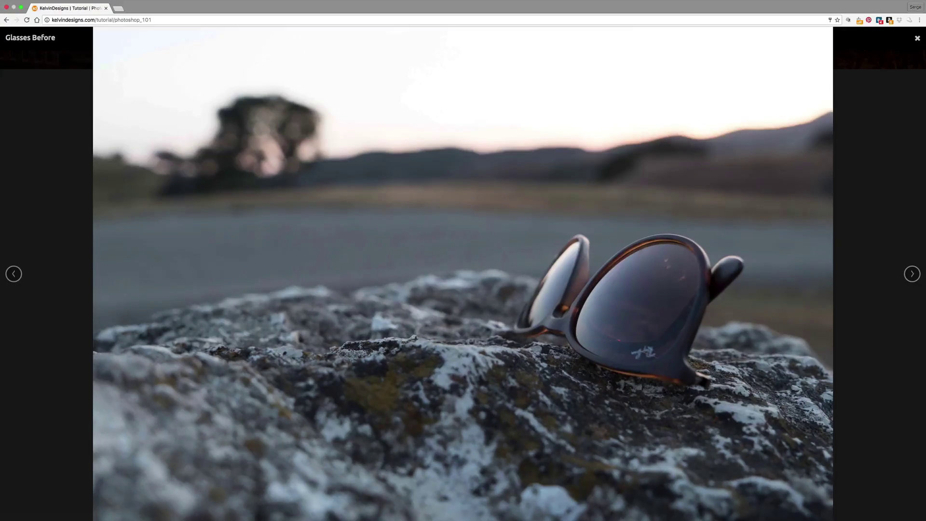
key("Right")
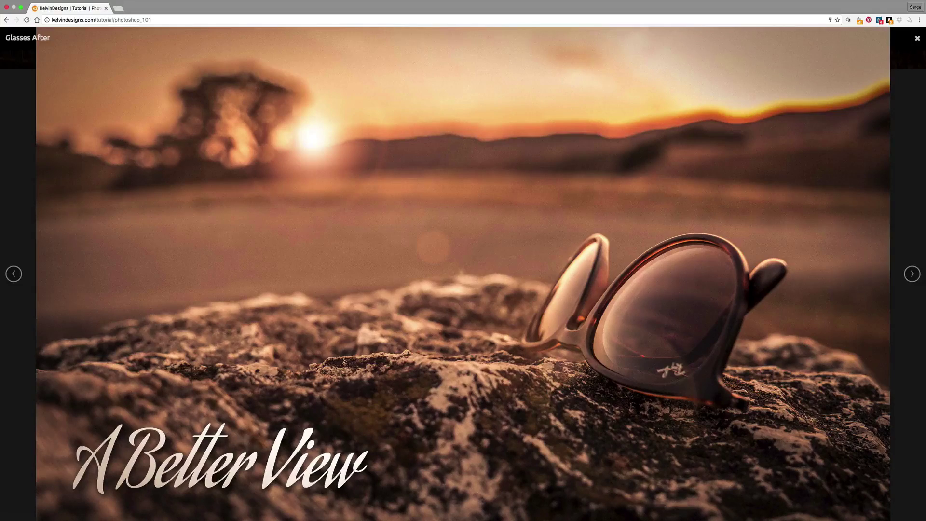
key("Right")
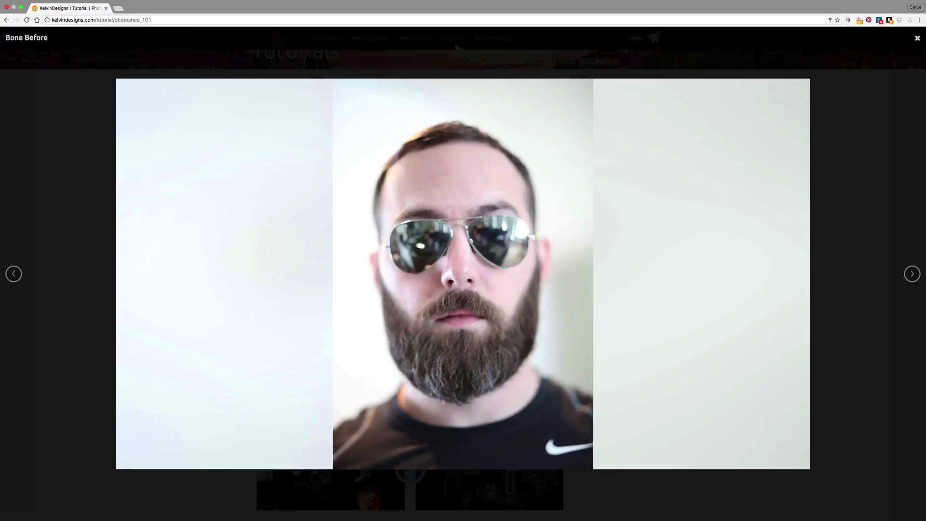
key("Right")
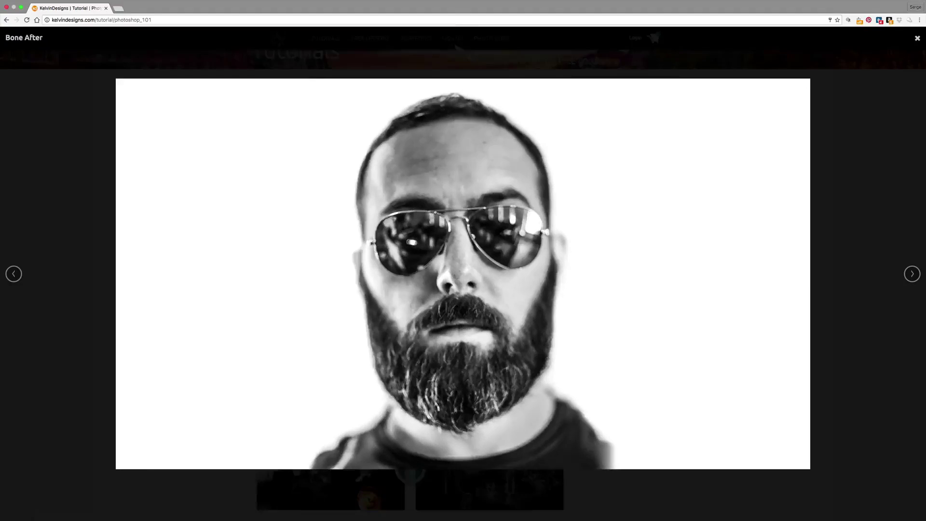
Continue through the gallery's before and after pairs for Mont Saint Michel, Church, Ansel and Sequoia
key("Right")
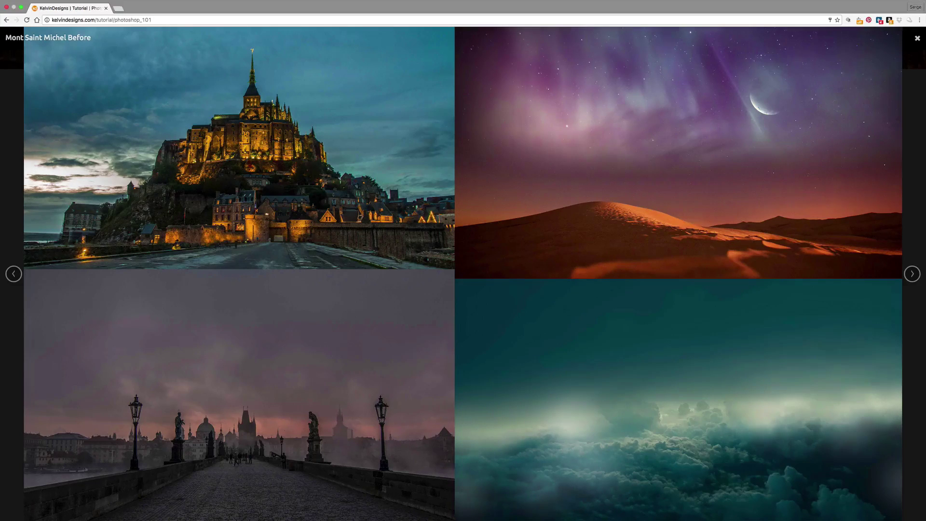
key("Right")
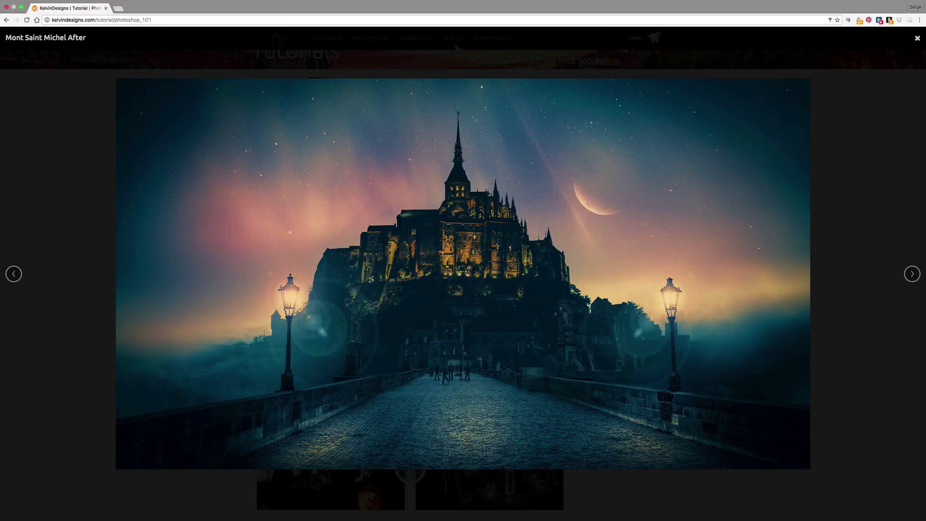
key("Right")
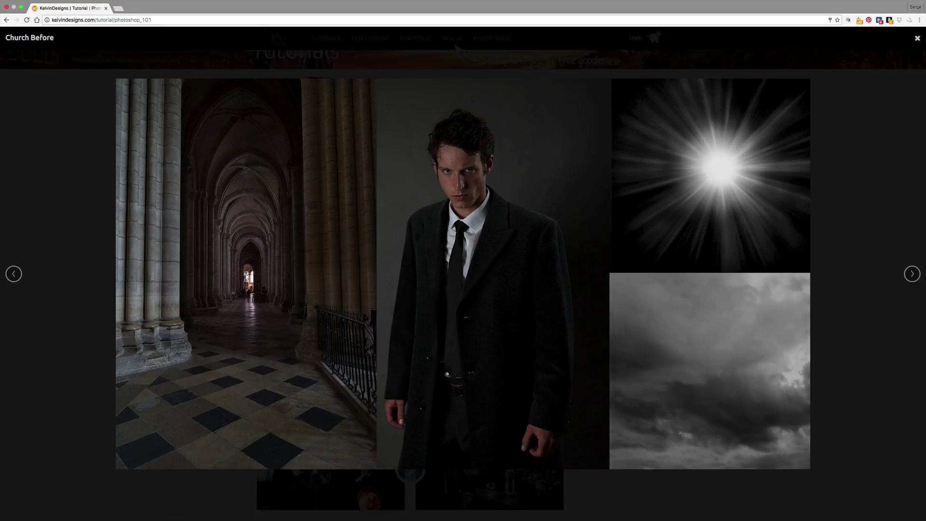
key("Right")
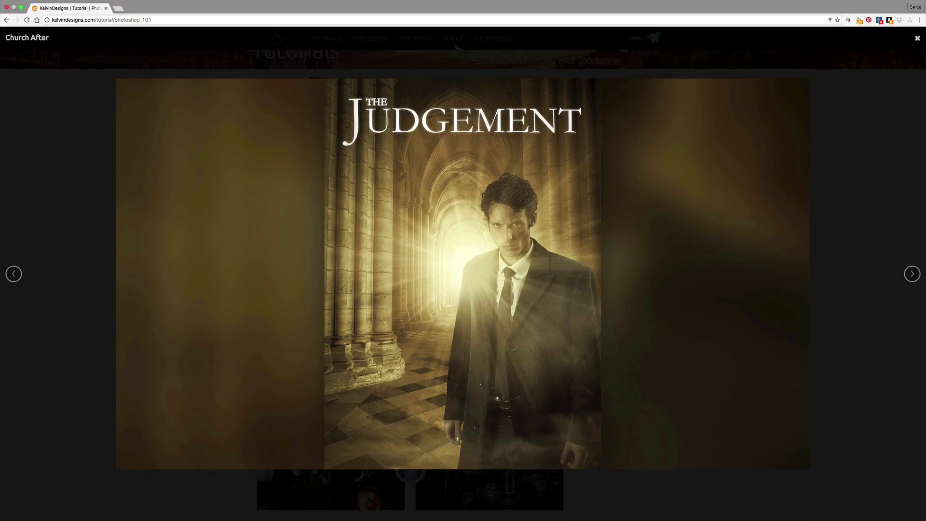
key("Right")
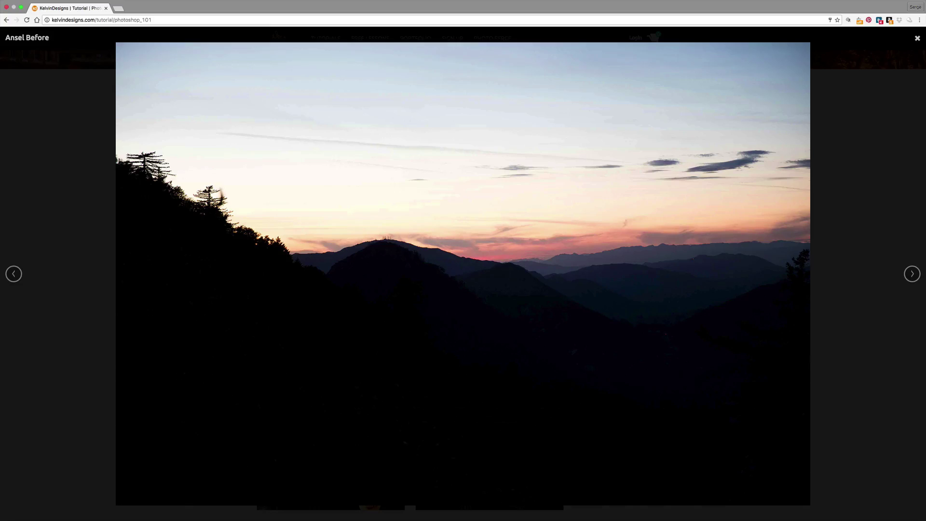
key("Right")
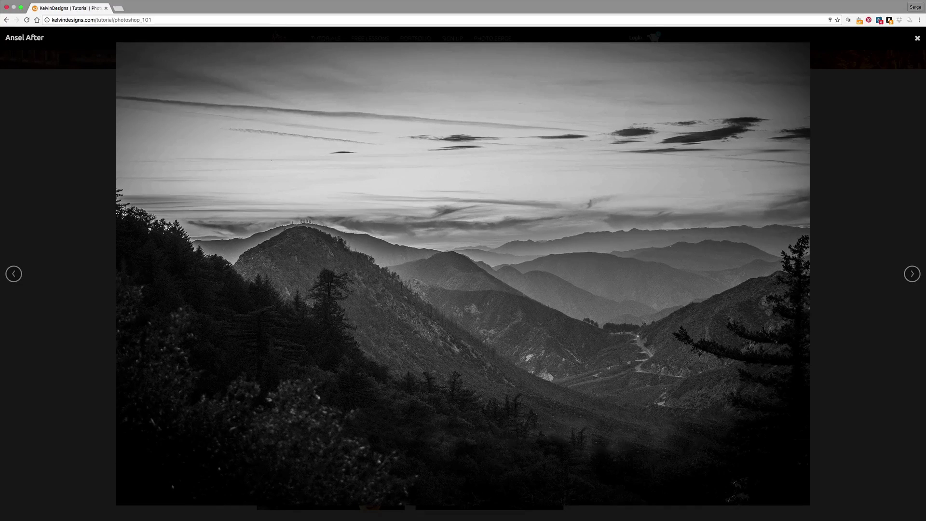
key("Right")
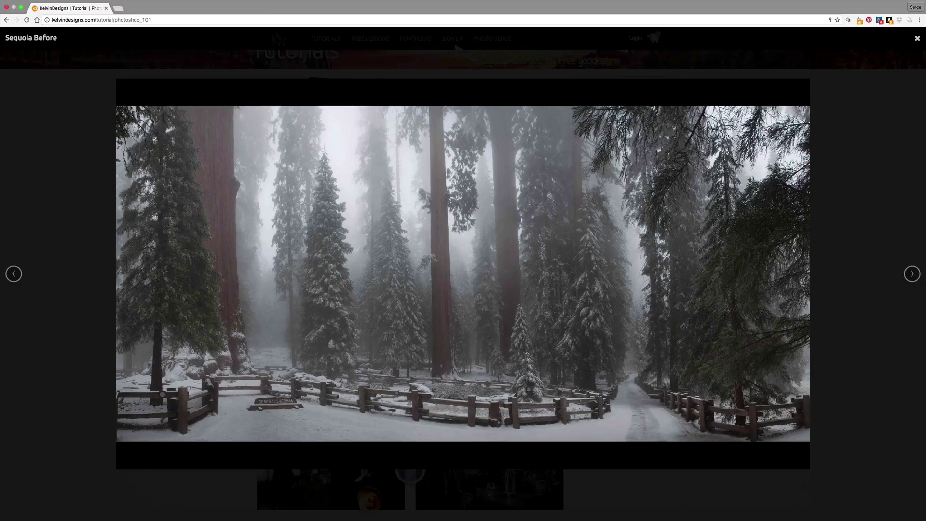
key("Right")
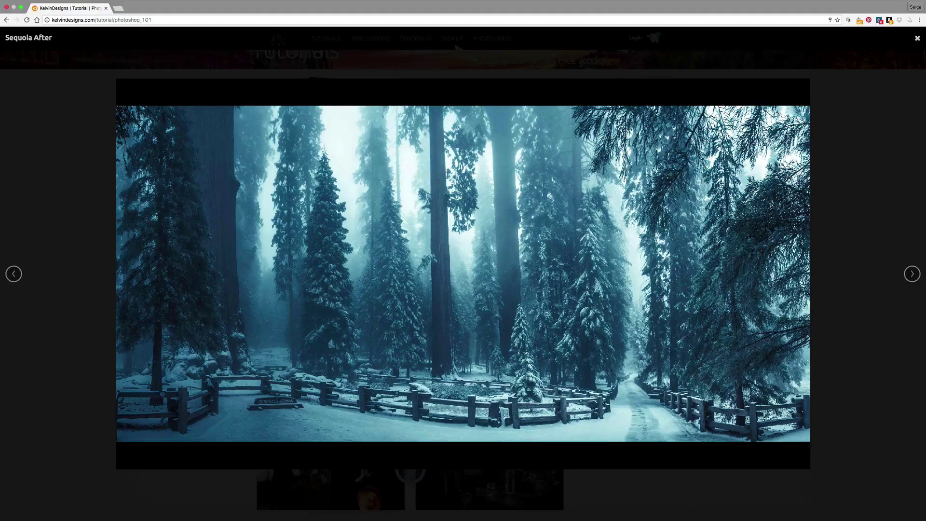
View the before and after pairs for the boy's portrait, Lake and Mountains, and Mountains and Water, ending on Mont Saint Michel After
key("Right")
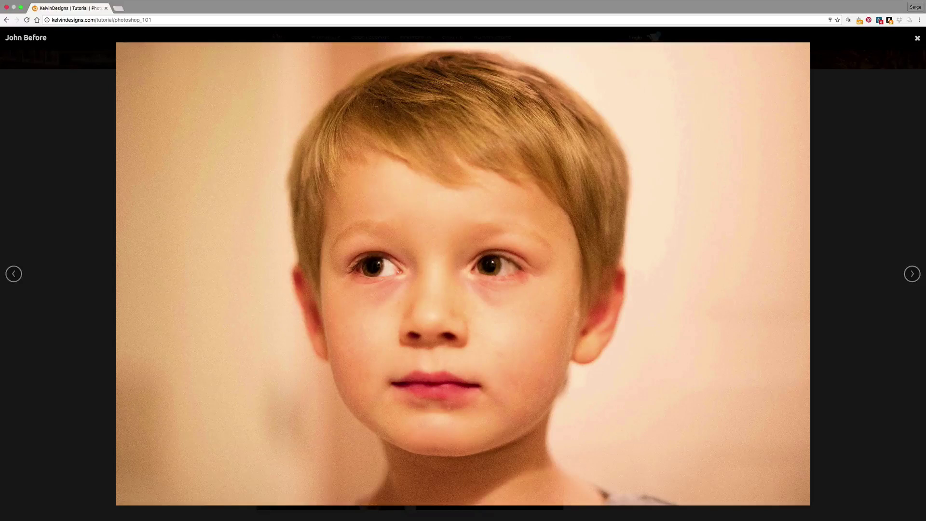
key("Right")
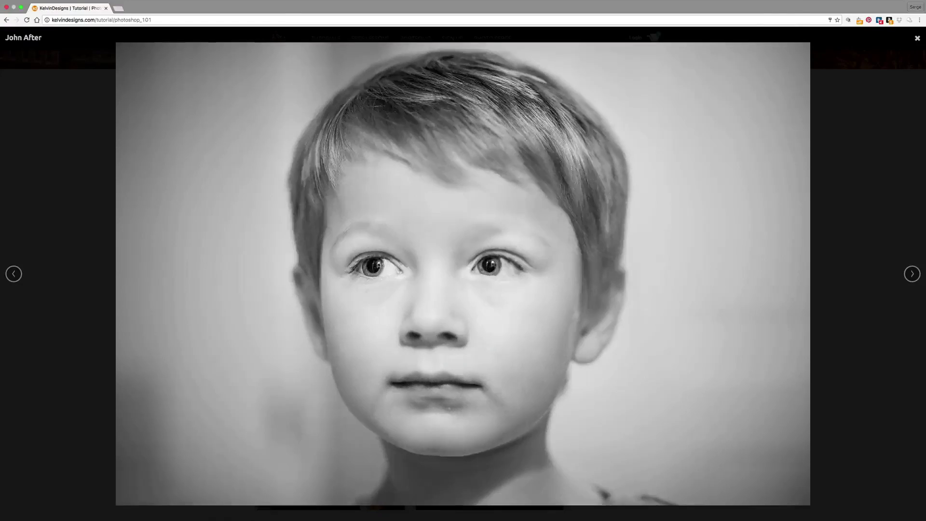
key("Right")
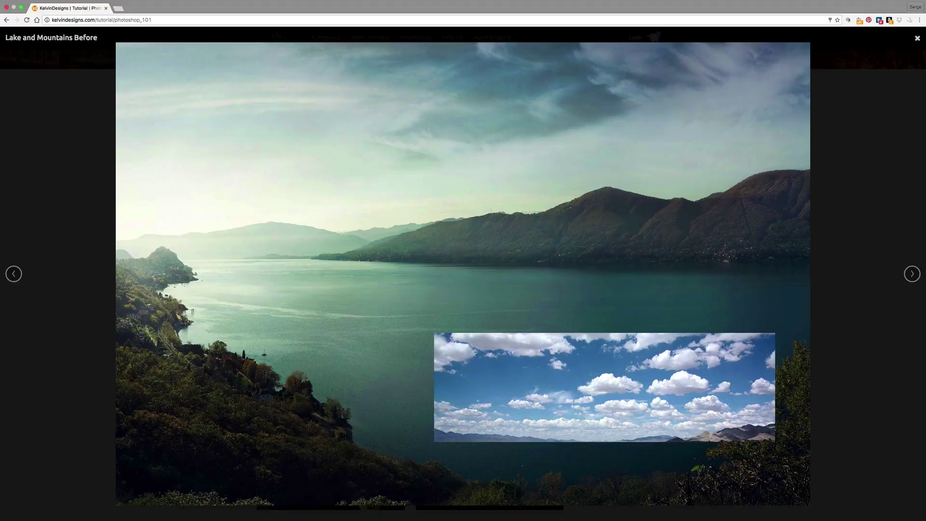
key("Right")
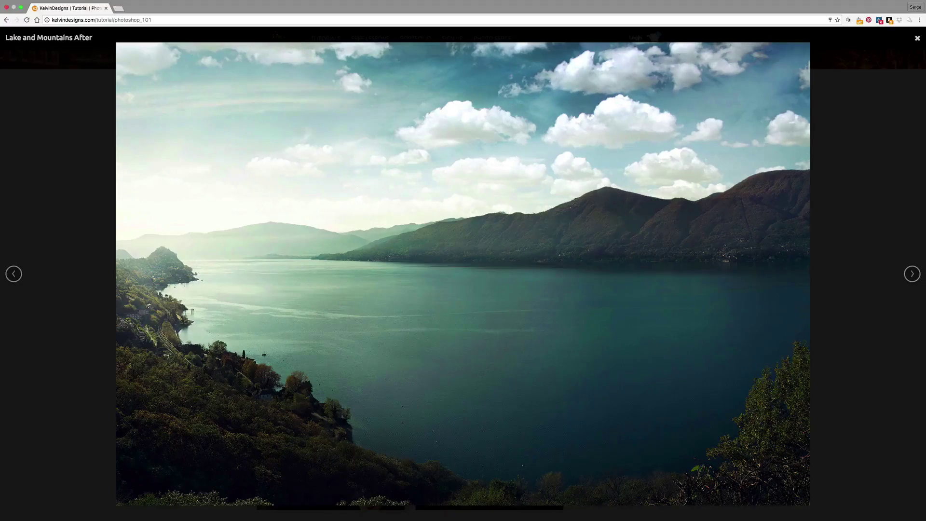
key("Right")
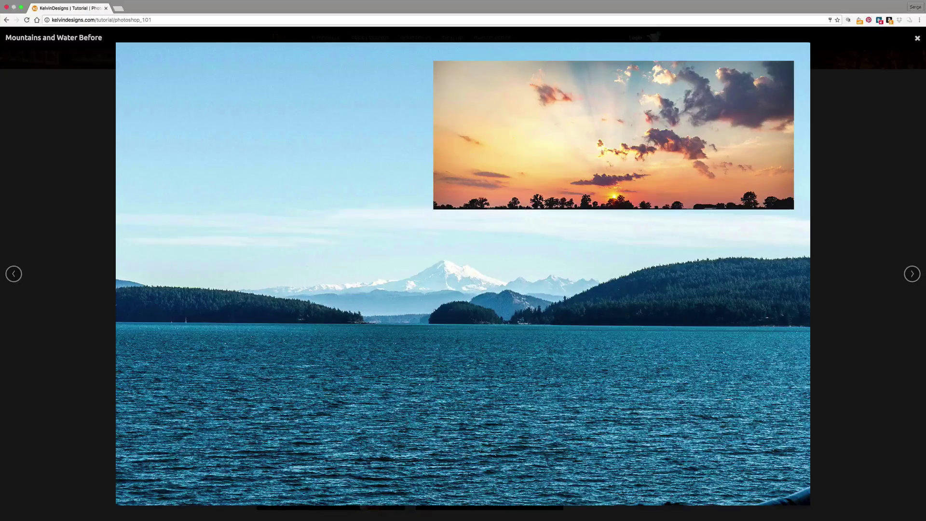
key("Right")
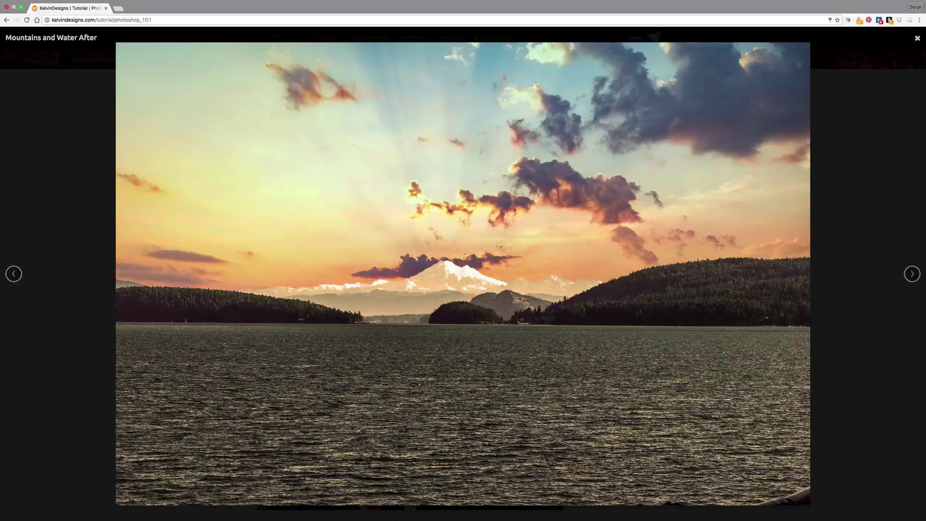
key("Right")
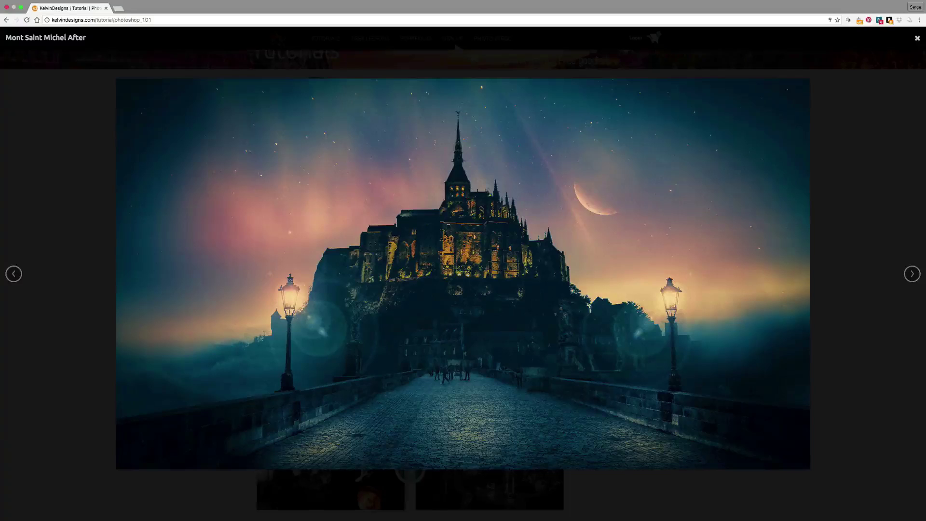